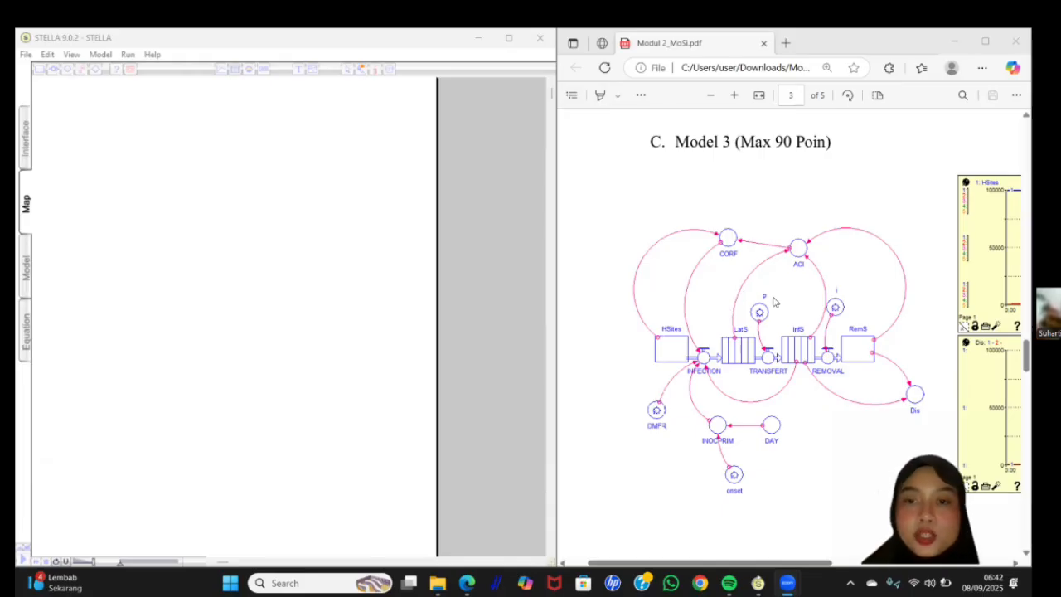
Place a stock near the upper-left part of the empty map and name it HSites.
{"action": "left_click", "coordinate": [375, 255]}
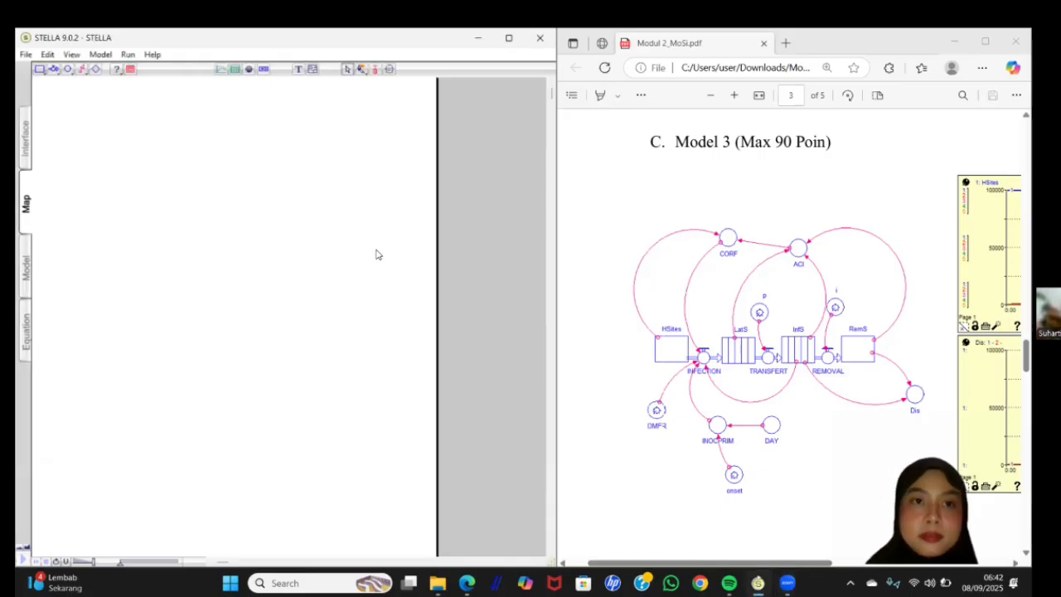
{"action": "left_click", "coordinate": [39, 70]}
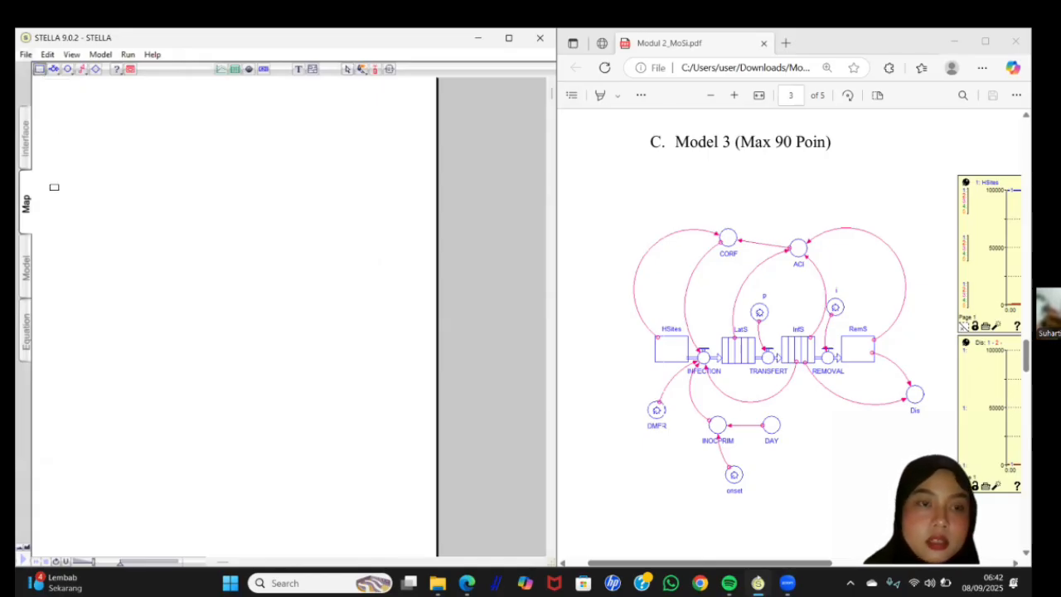
{"action": "left_click", "coordinate": [54, 189]}
{"action": "key", "text": "BackSpace"}
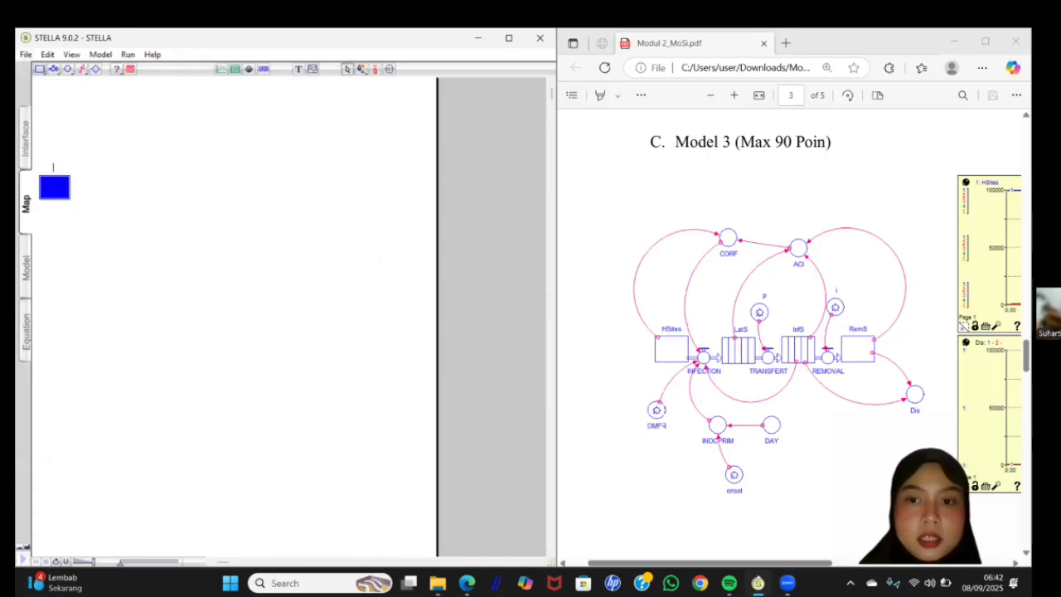
{"action": "type", "text": "HS"}
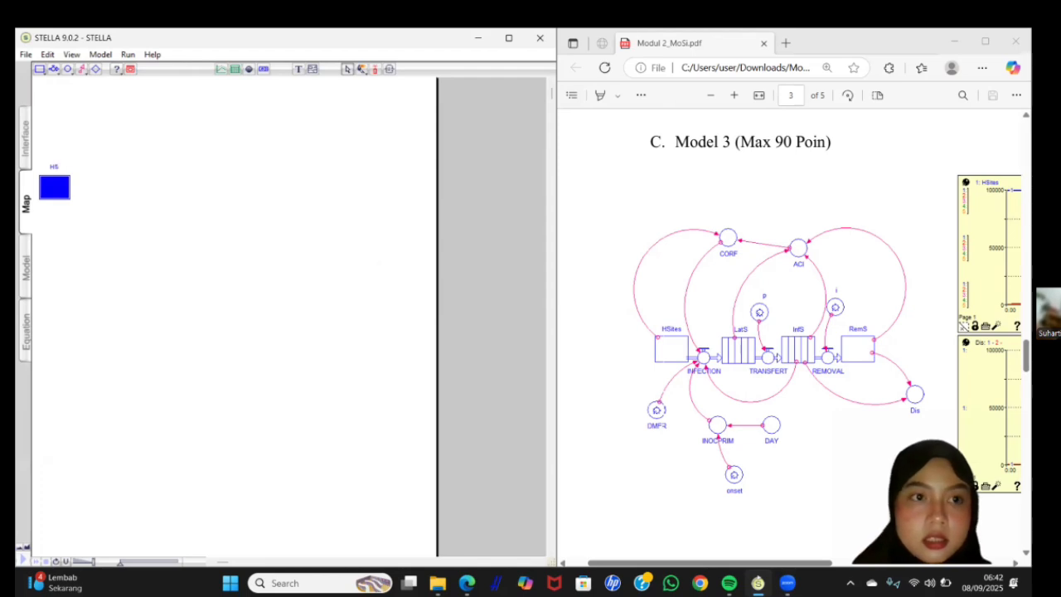
{"action": "type", "text": "it"}
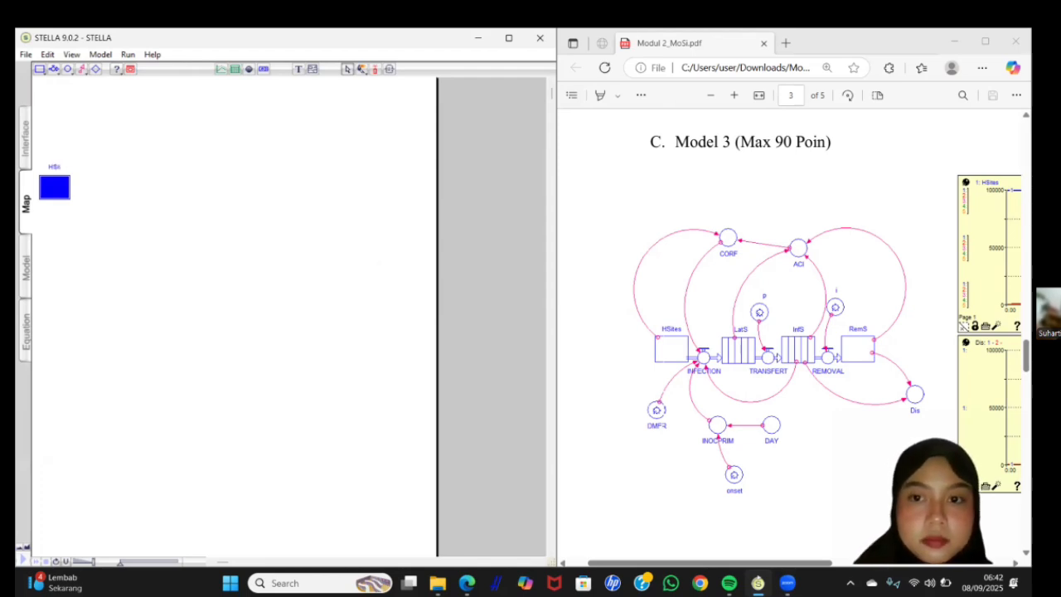
{"action": "type", "text": "es"}
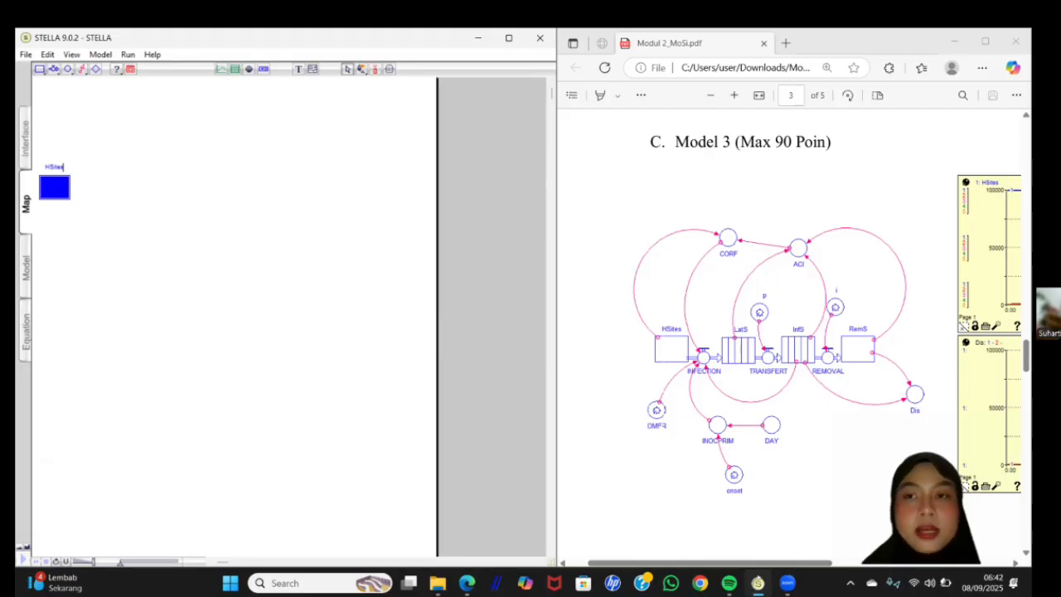
{"action": "key", "text": "Return"}
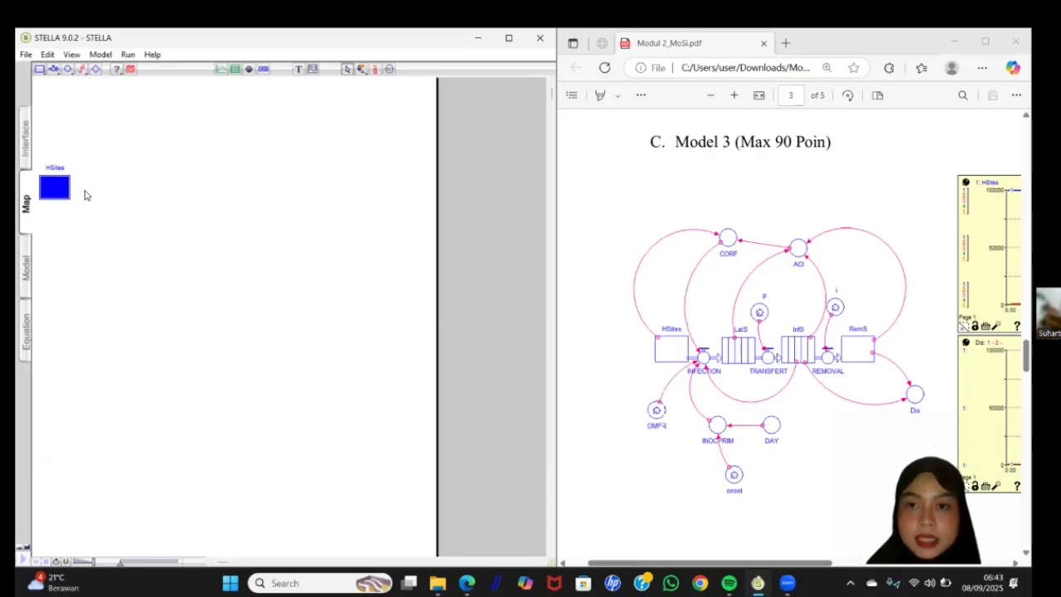
Add a second stock beside HSites and change its type to Conveyor.
{"action": "left_click", "coordinate": [40, 70]}
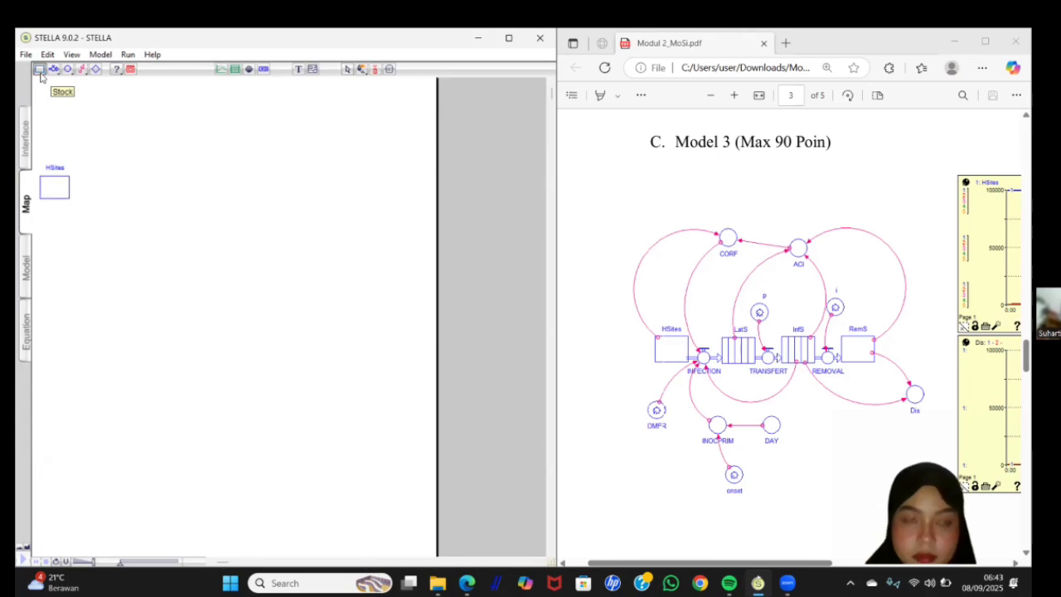
{"action": "left_click", "coordinate": [118, 189]}
{"action": "right_click", "coordinate": [120, 193]}
{"action": "left_click", "coordinate": [112, 190]}
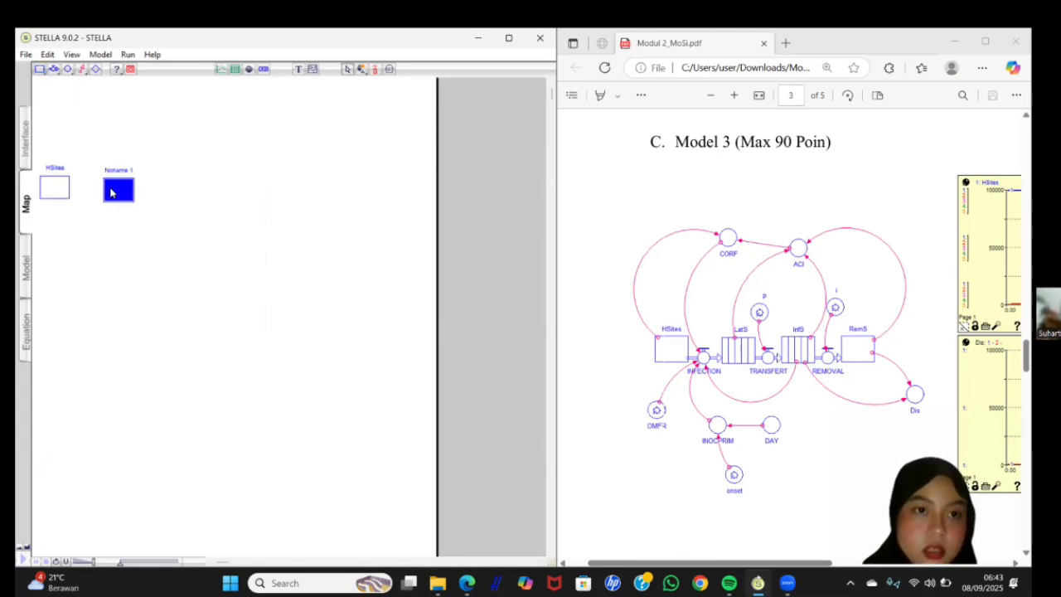
{"action": "double_click", "coordinate": [112, 190]}
{"action": "left_click", "coordinate": [190, 155]}
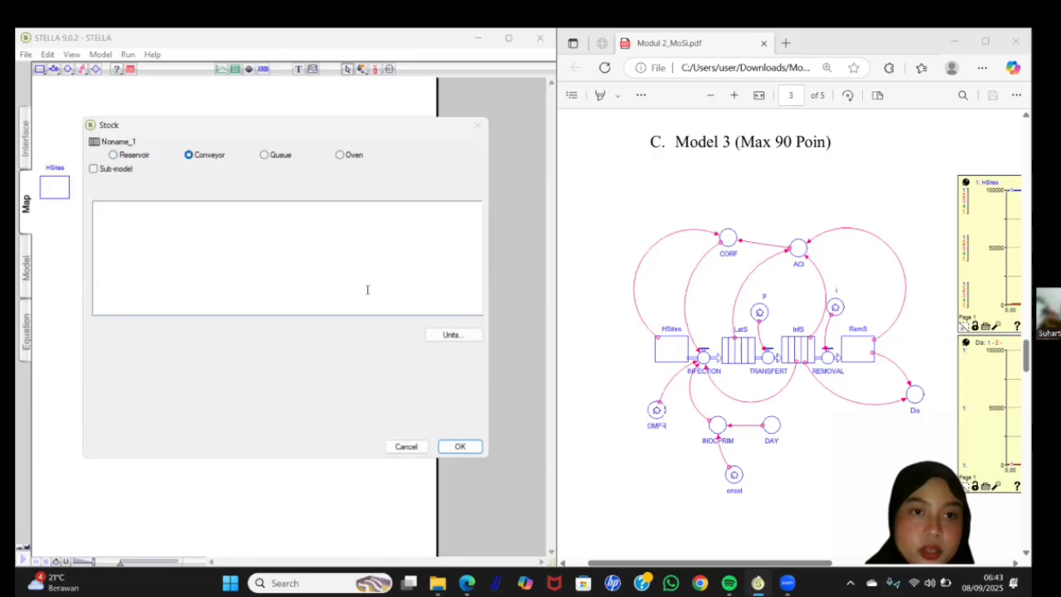
{"action": "left_click", "coordinate": [459, 445]}
Line up the new conveyor with HSites and name it LatS.
{"action": "left_click", "coordinate": [125, 184]}
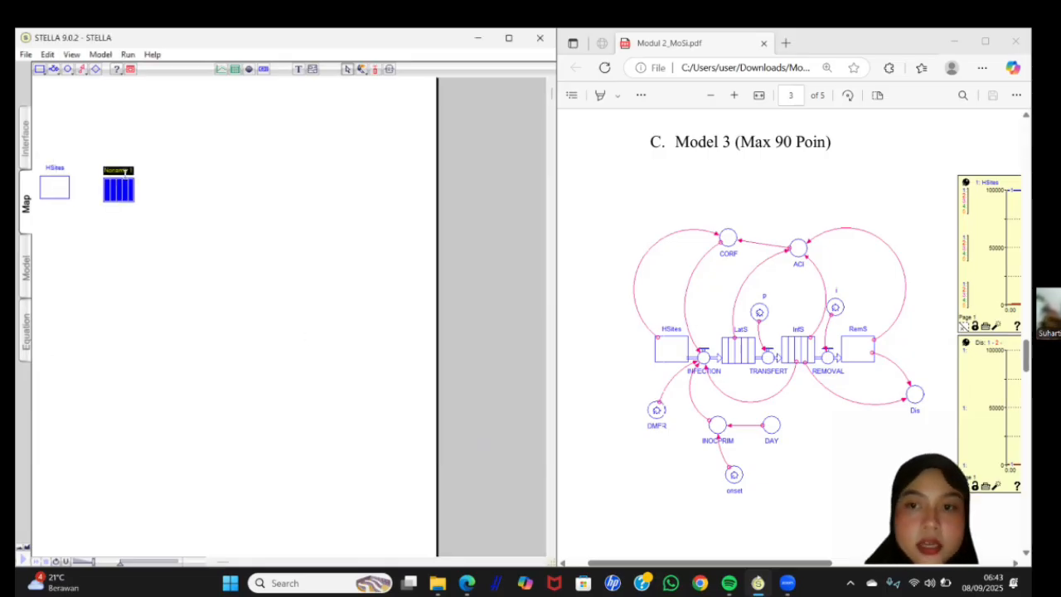
{"action": "type", "text": "L"}
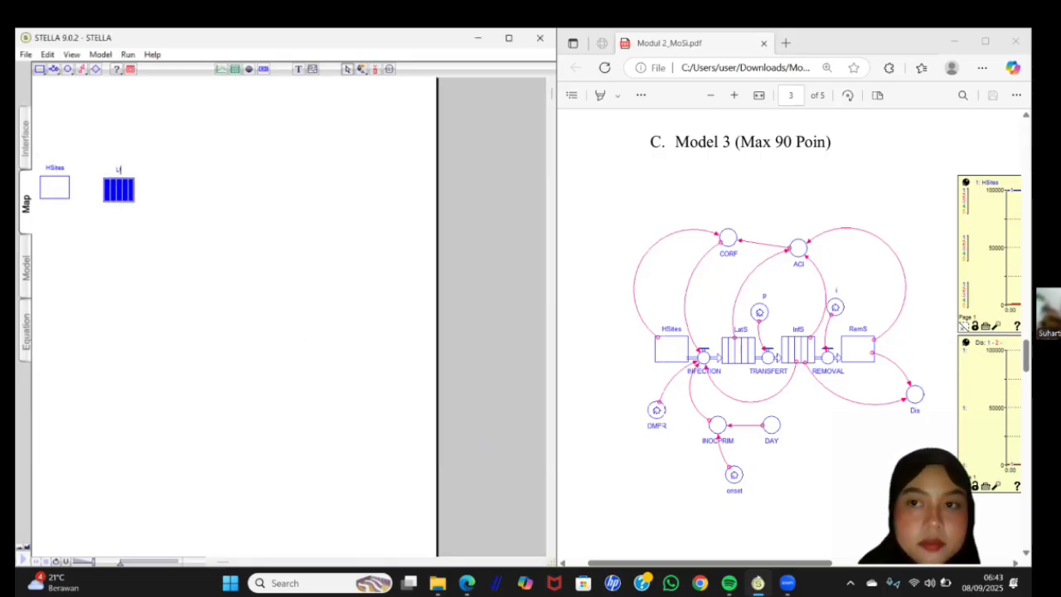
{"action": "type", "text": "i"}
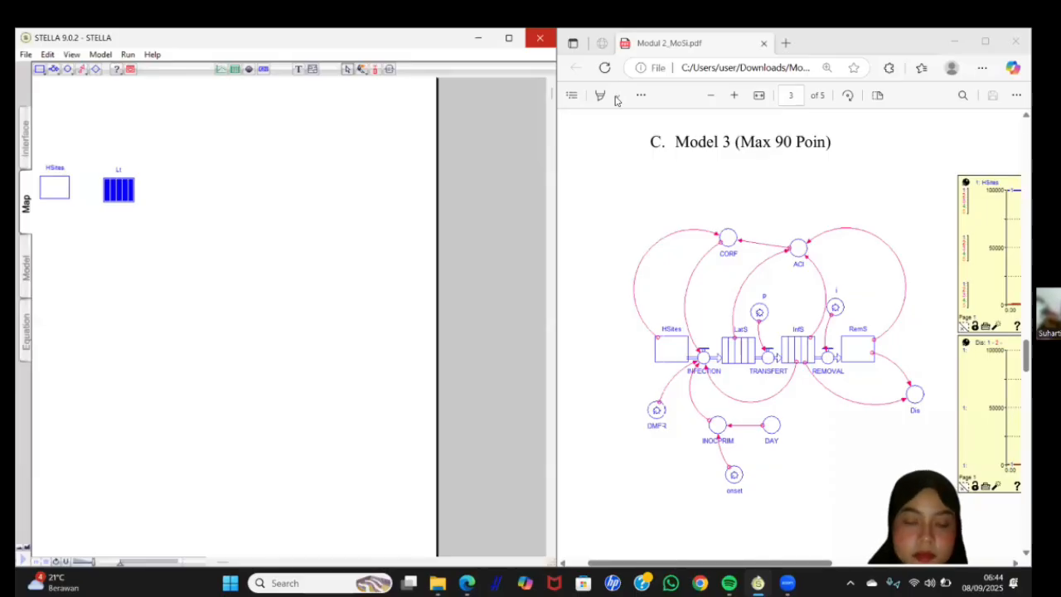
{"action": "left_click", "coordinate": [615, 100]}
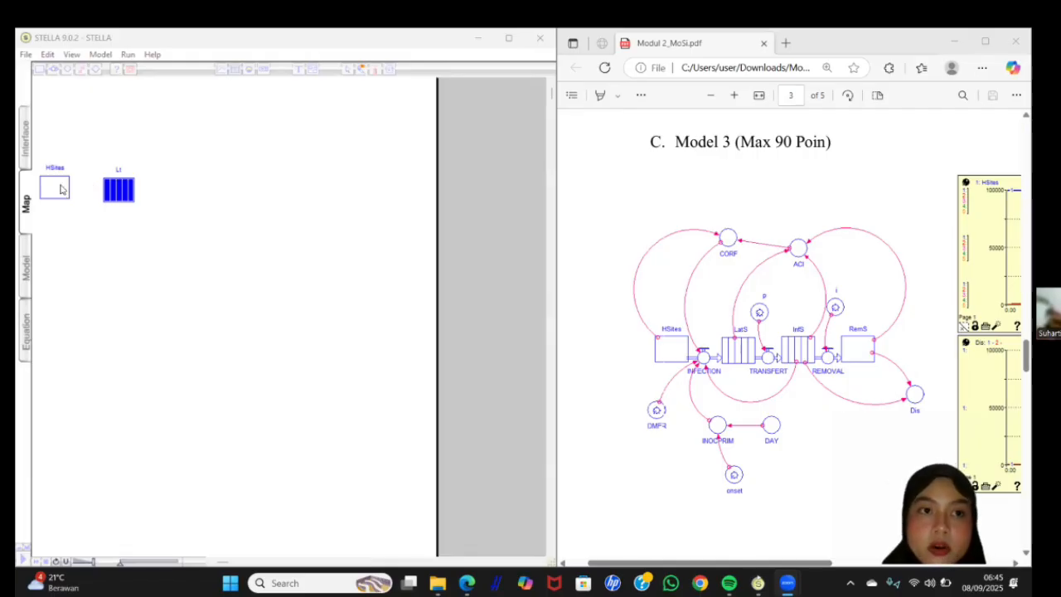
{"action": "left_click", "coordinate": [118, 193]}
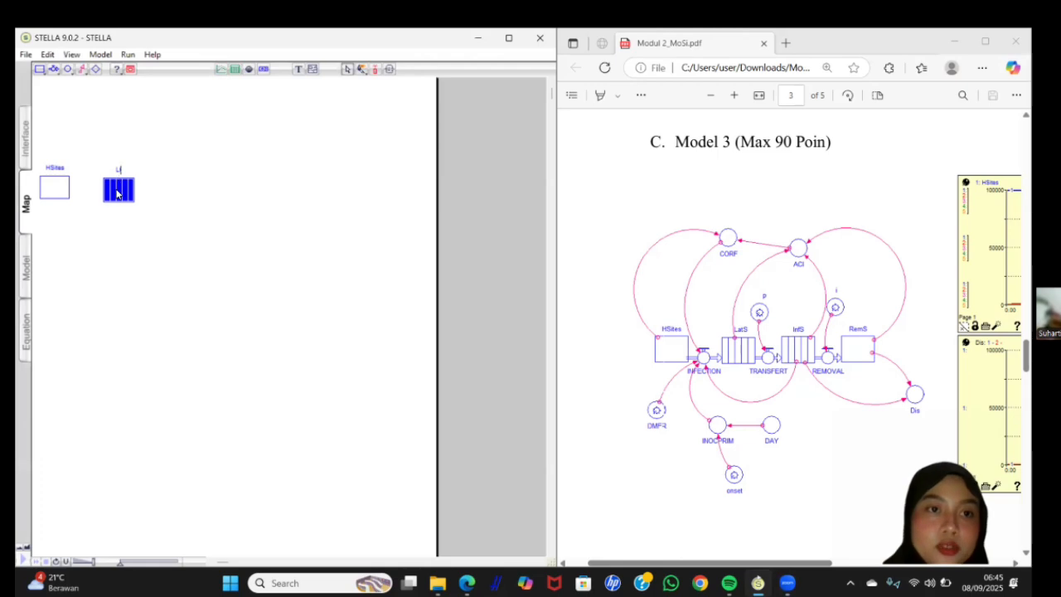
{"action": "left_click", "coordinate": [118, 193]}
{"action": "left_click", "coordinate": [117, 193]}
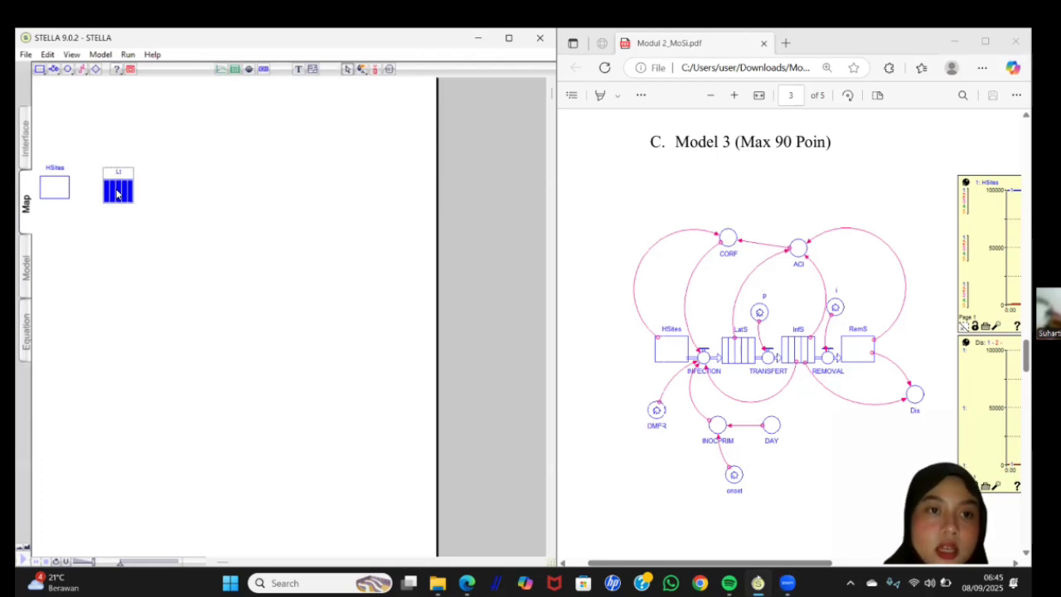
{"action": "left_click_drag", "start_coordinate": [117, 194], "coordinate": [118, 191]}
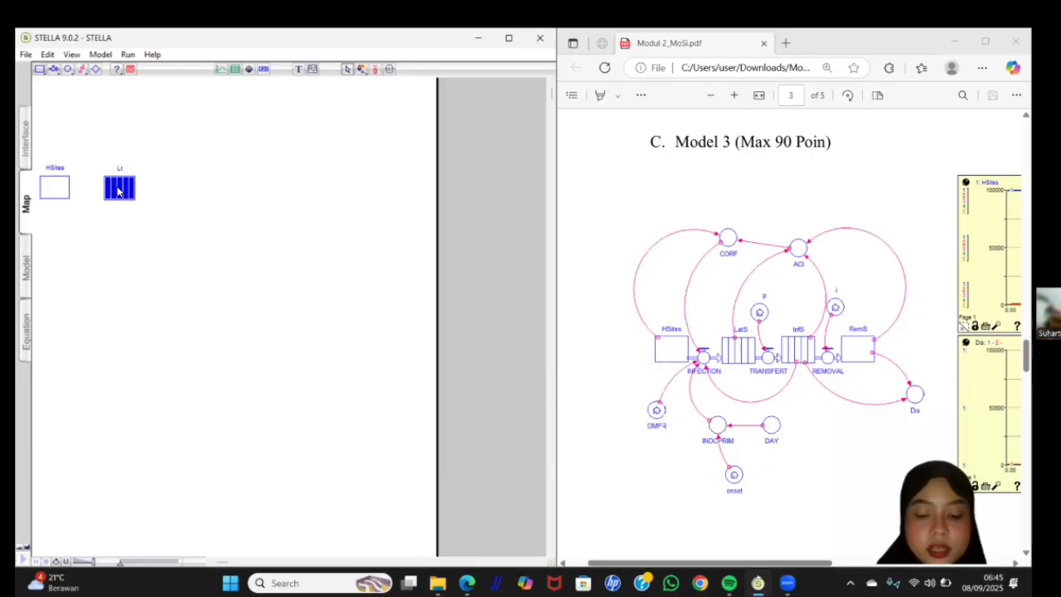
{"action": "left_click", "coordinate": [120, 168]}
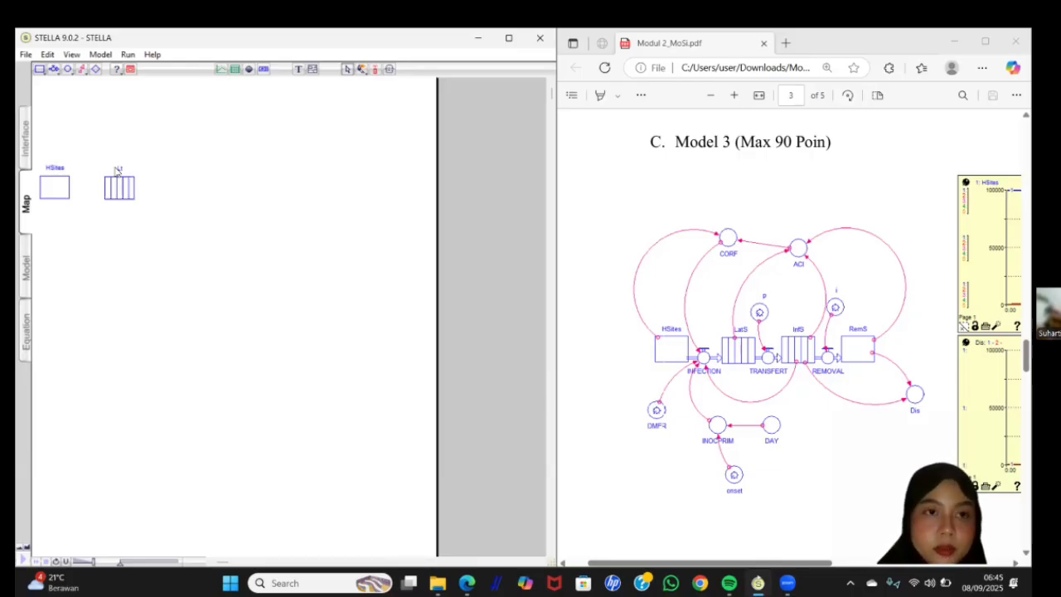
{"action": "left_click", "coordinate": [120, 168]}
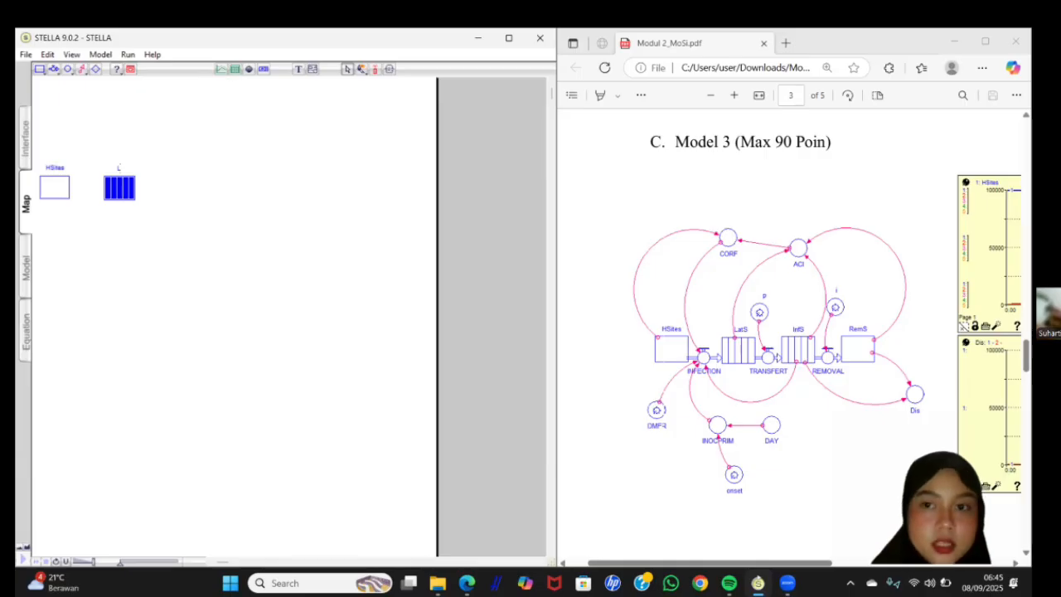
{"action": "type", "text": "atS"}
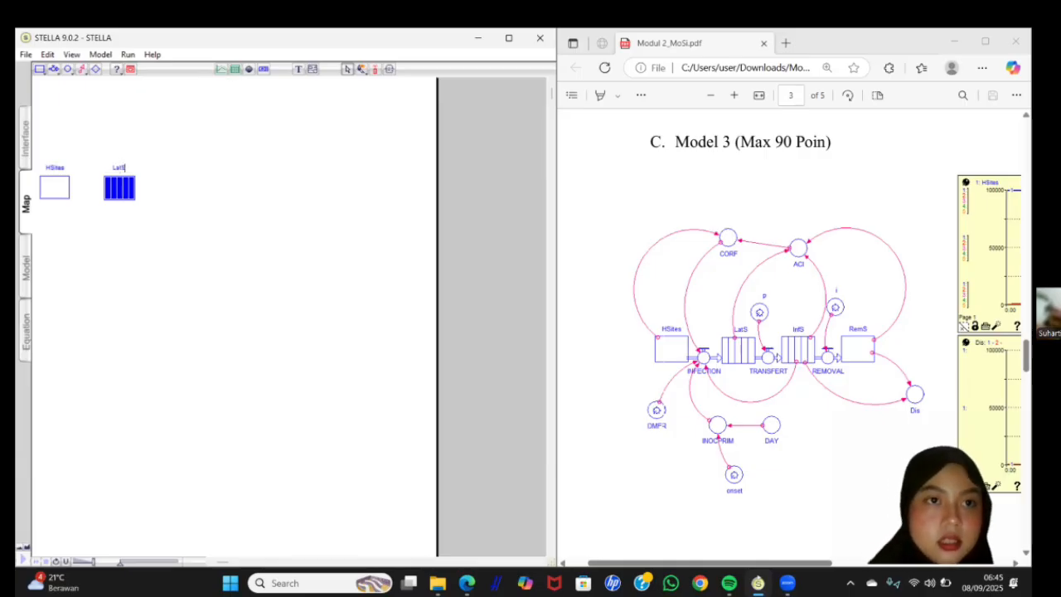
Add a third stock beyond LatS, name it InfS and make it a Conveyor.
{"action": "left_click", "coordinate": [40, 69]}
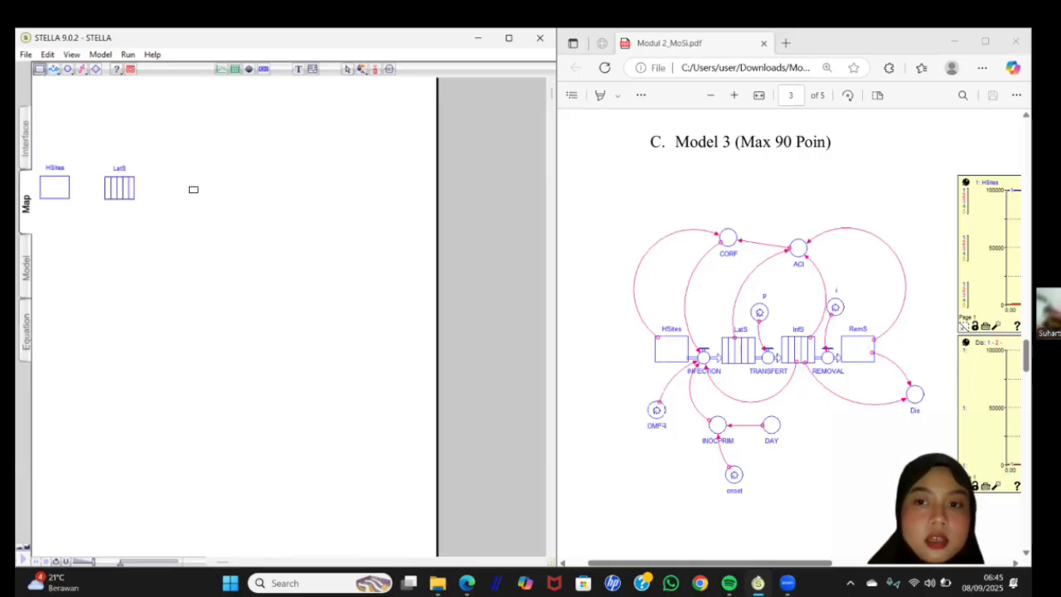
{"action": "left_click", "coordinate": [195, 193]}
{"action": "key", "text": "BackSpace"}
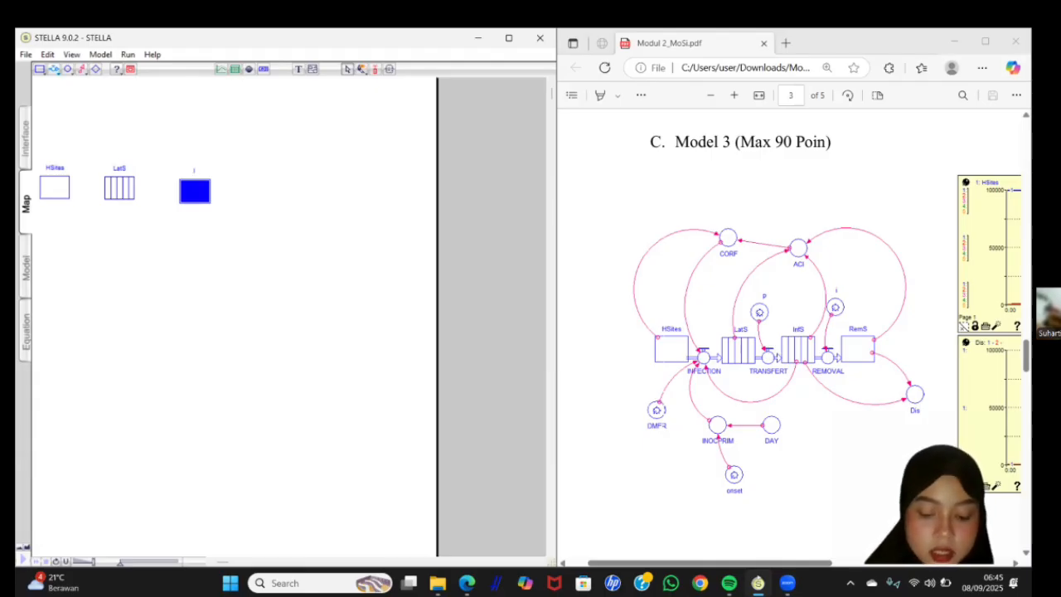
{"action": "type", "text": "In"}
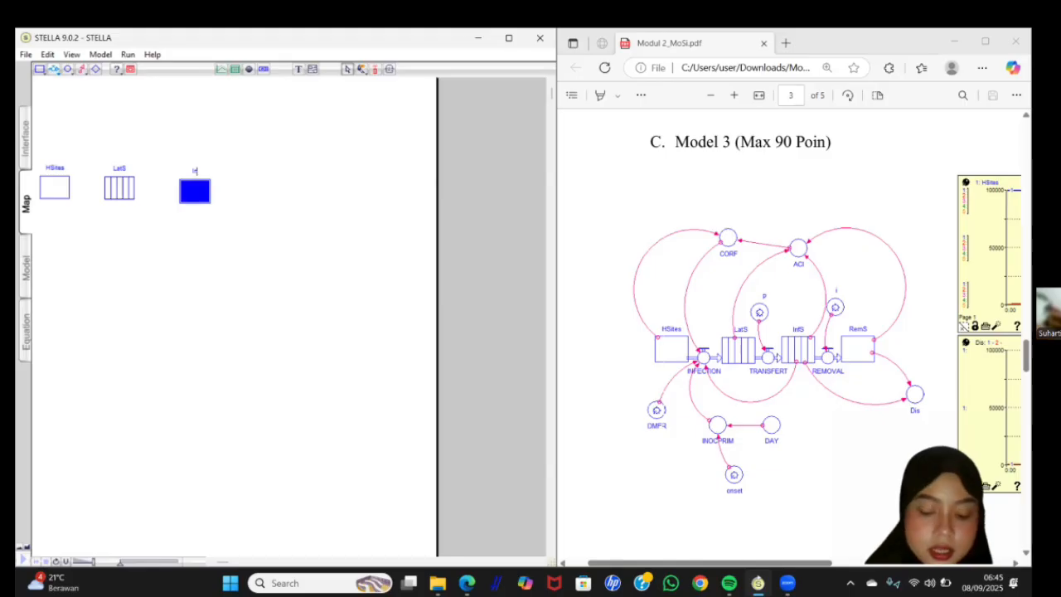
{"action": "type", "text": "fS"}
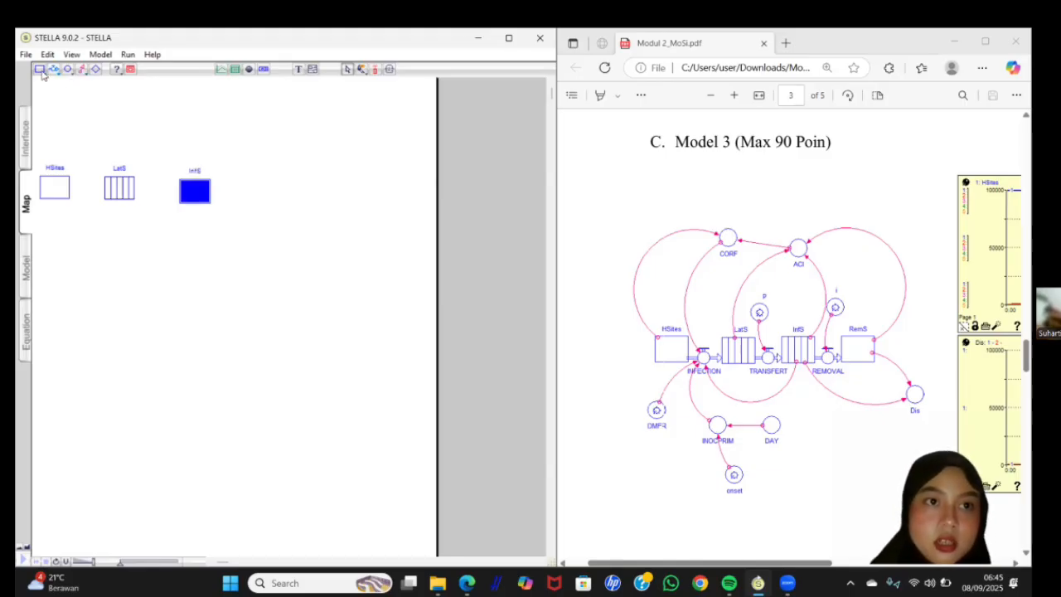
{"action": "left_click", "coordinate": [202, 193]}
{"action": "double_click", "coordinate": [202, 192]}
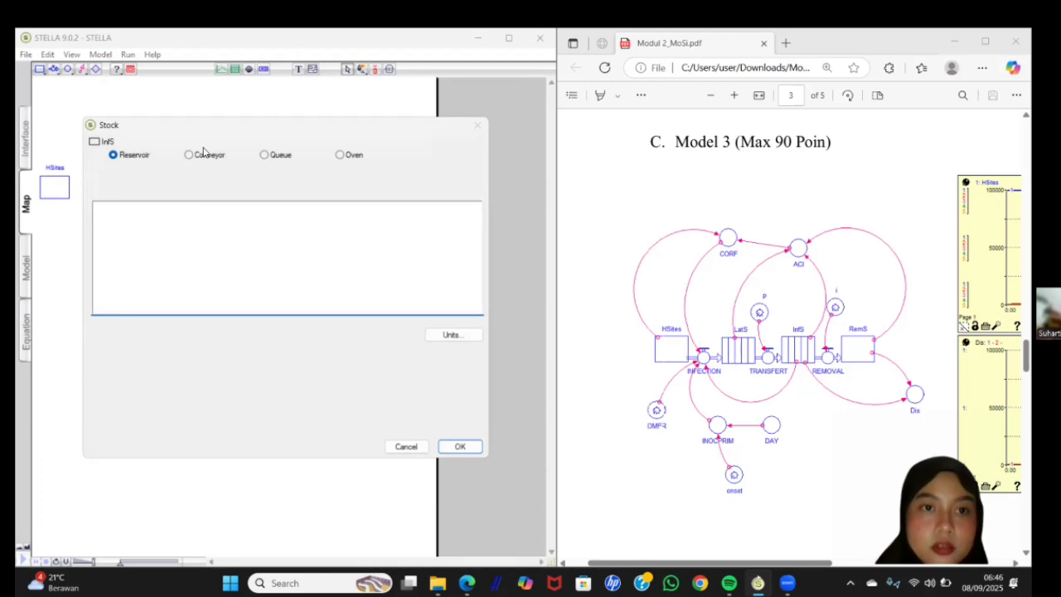
{"action": "left_click", "coordinate": [203, 154]}
{"action": "left_click", "coordinate": [464, 443]}
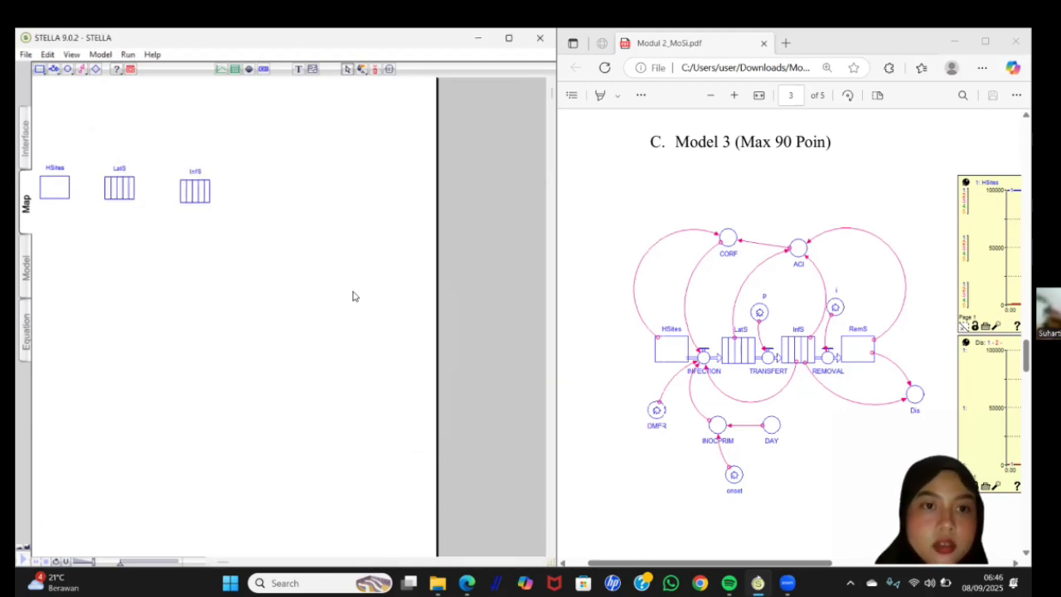
Move the InfS conveyor so that it sits roughly level with LatS.
{"action": "left_click", "coordinate": [196, 192]}
{"action": "left_click", "coordinate": [120, 190]}
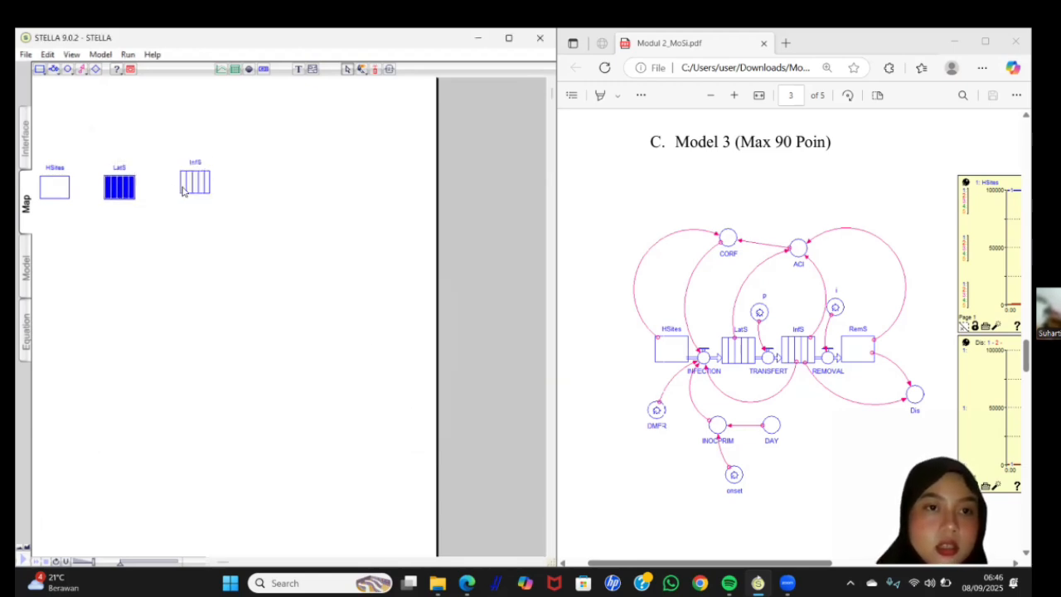
{"action": "left_click_drag", "start_coordinate": [187, 189], "coordinate": [184, 193]}
Add a fourth stock beyond InfS, at the end of the row, and name it RemS.
{"action": "left_click", "coordinate": [38, 68]}
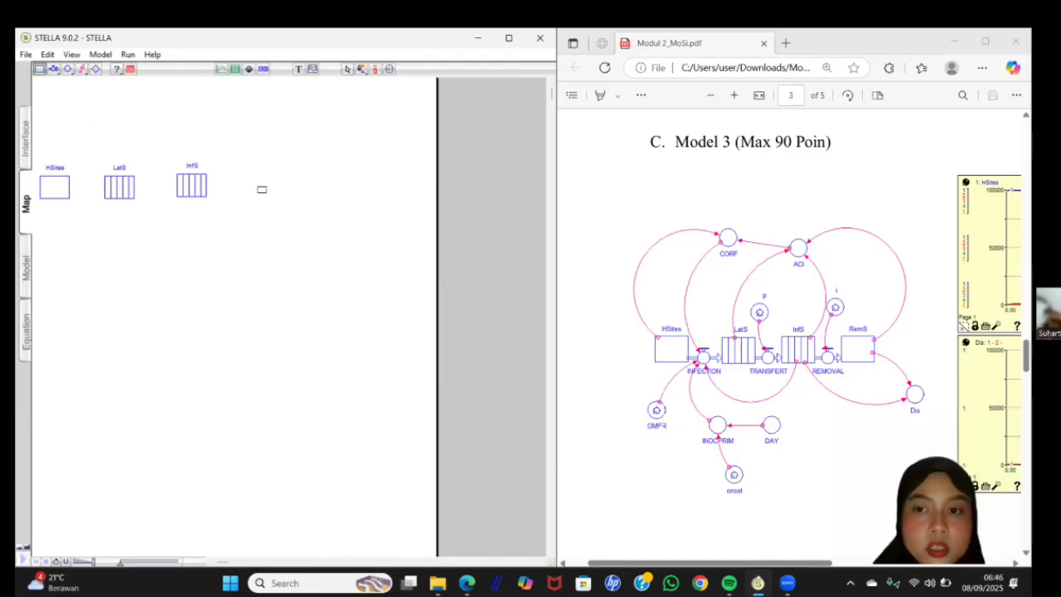
{"action": "left_click", "coordinate": [262, 189]}
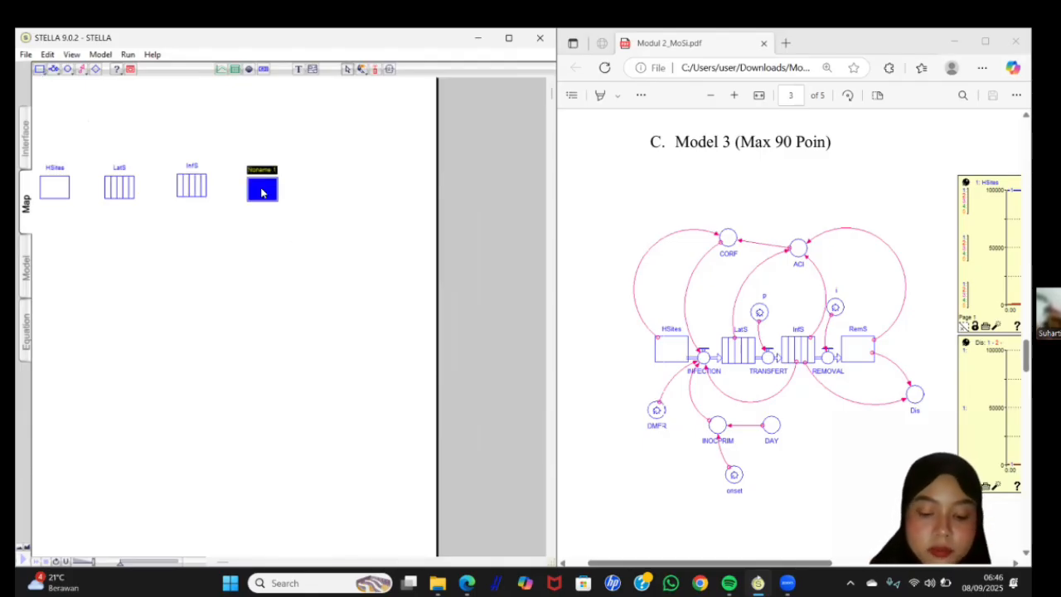
{"action": "key", "text": "BackSpace"}
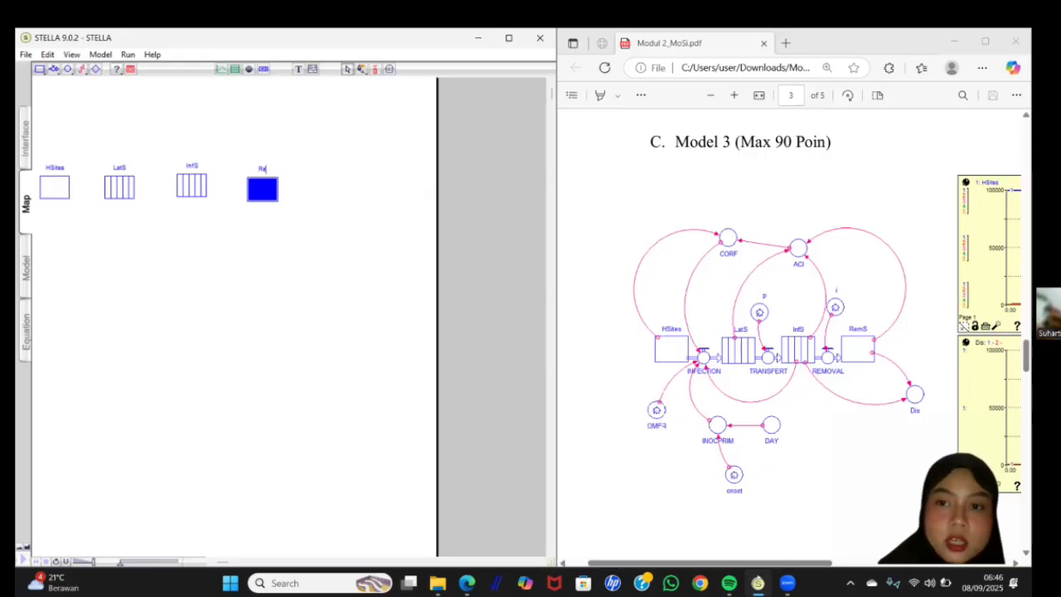
{"action": "type", "text": "m"}
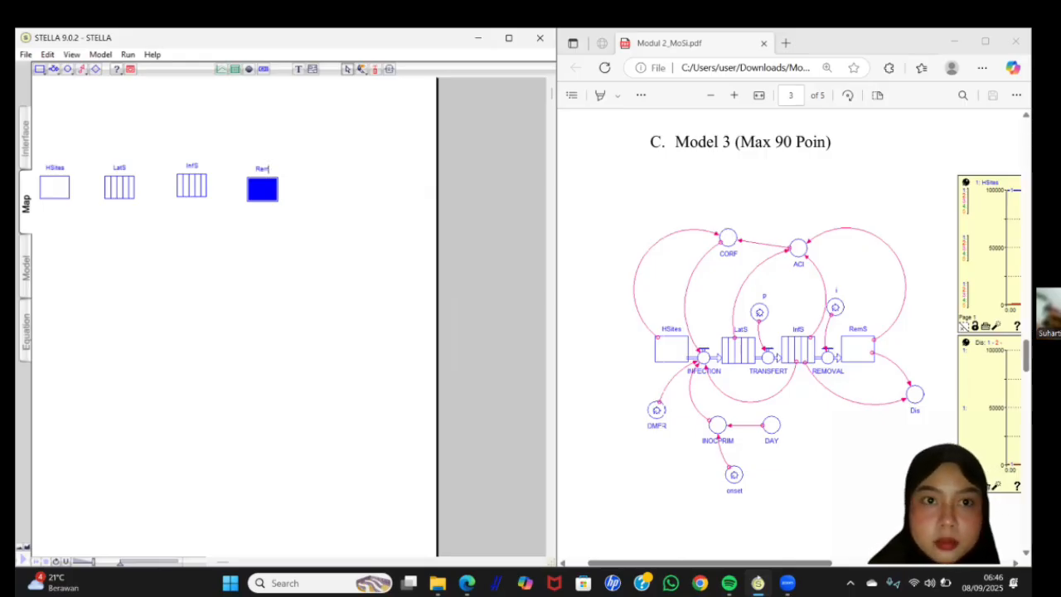
{"action": "type", "text": "S"}
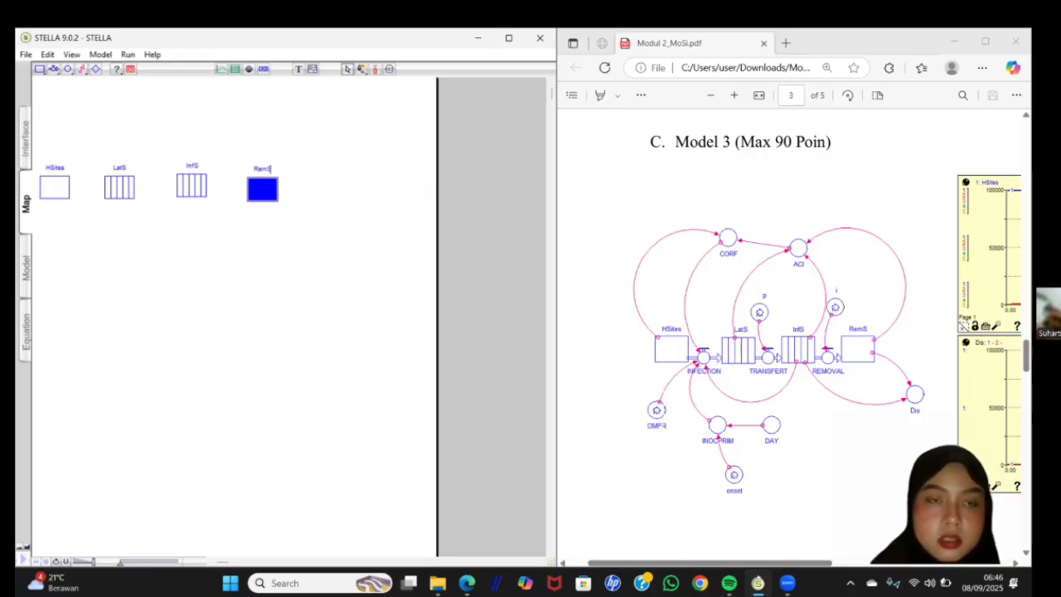
Draw a flow from the HSites stock into the LatS conveyor and name it INFECTION.
{"action": "left_click", "coordinate": [55, 71]}
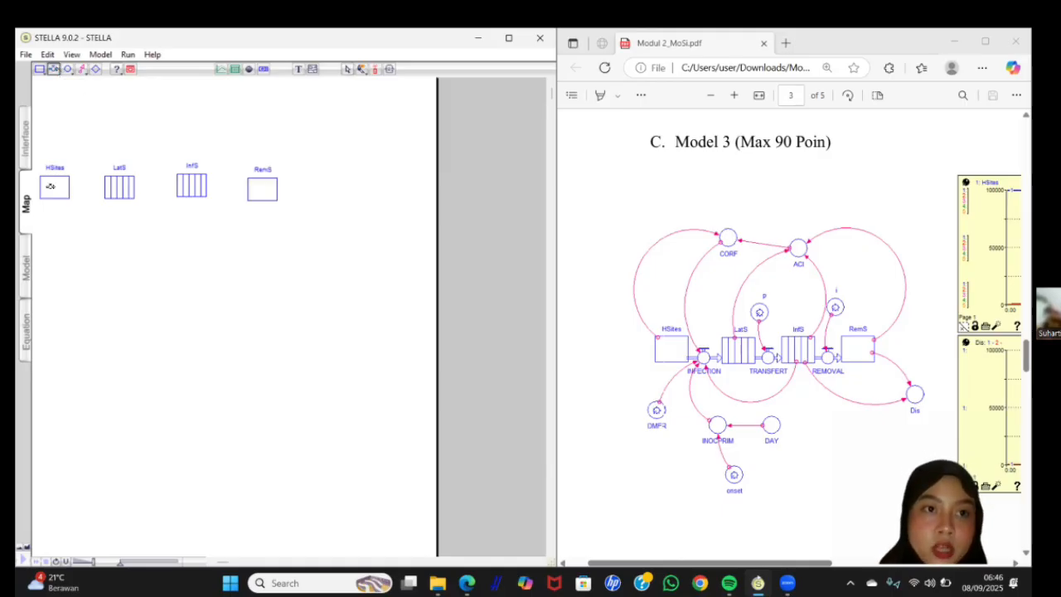
{"action": "left_click_drag", "start_coordinate": [64, 192], "coordinate": [119, 188]}
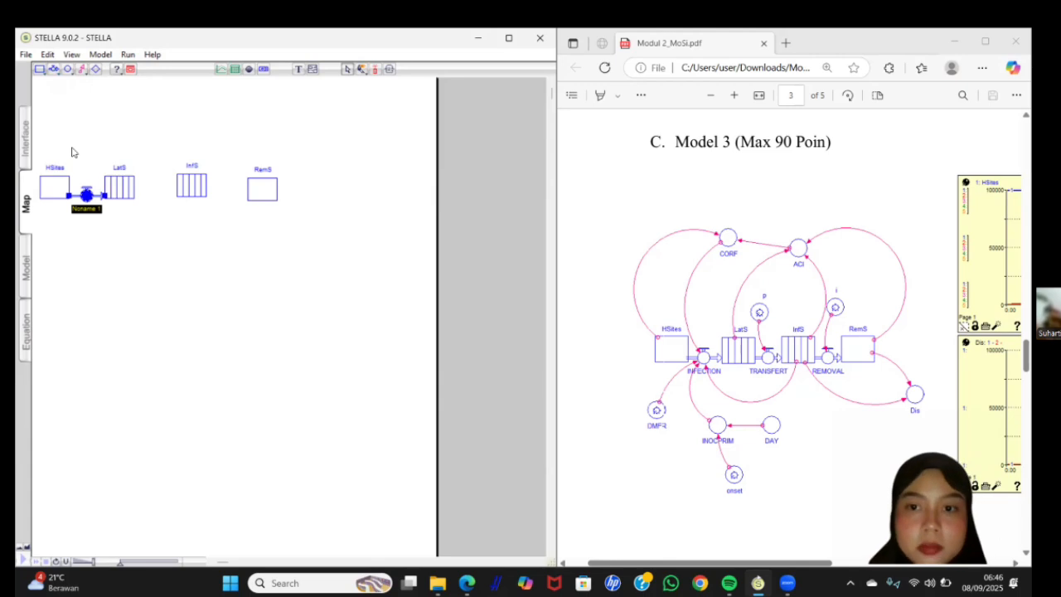
{"action": "key", "text": "BackSpace"}
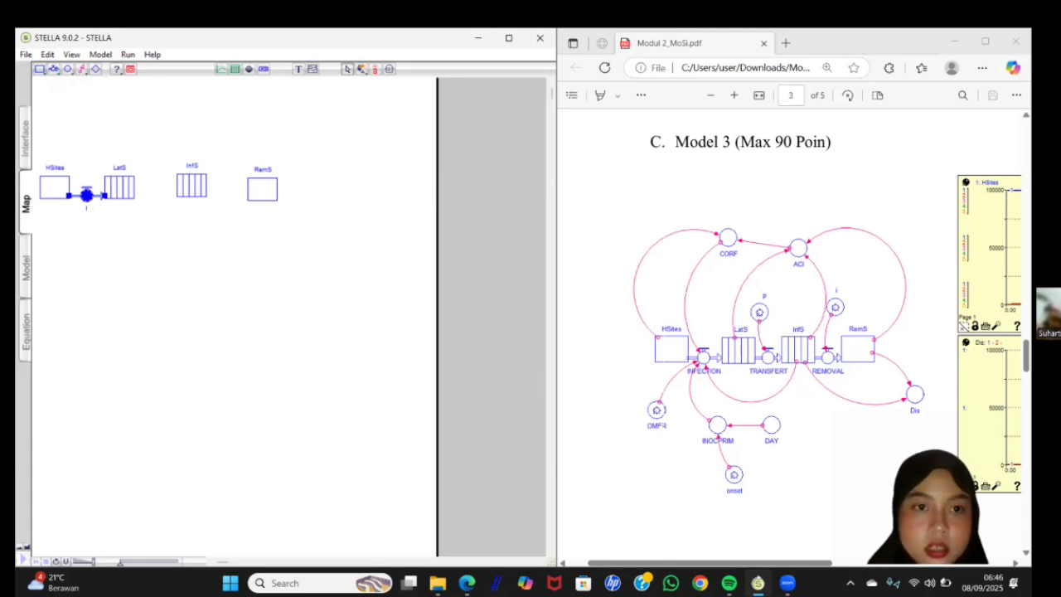
{"action": "type", "text": "INFECTION"}
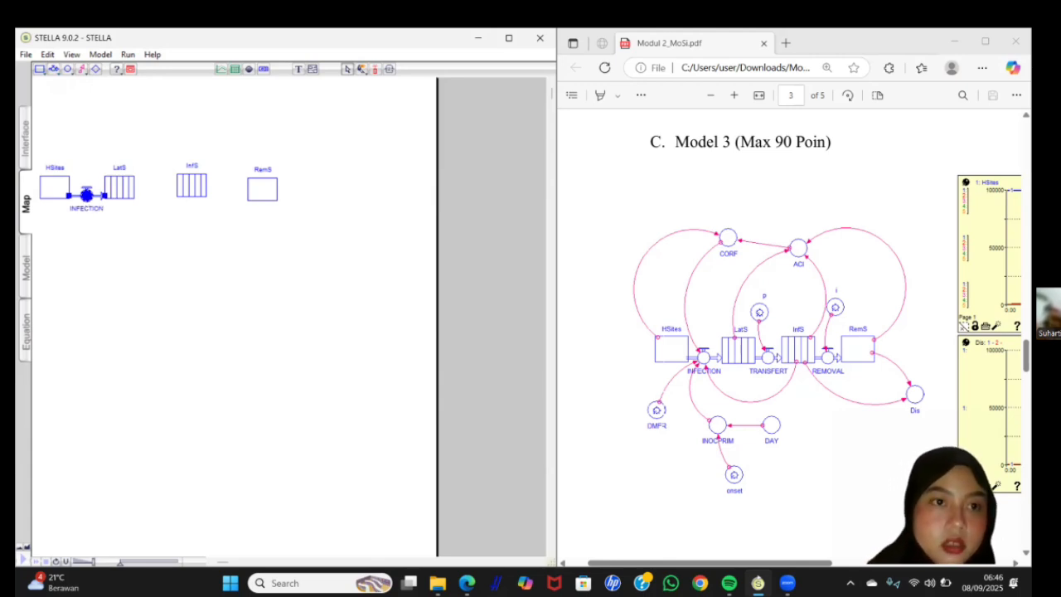
Draw a flow from the LatS conveyor into the InfS conveyor and name it TRANSFERT.
{"action": "left_click", "coordinate": [53, 68]}
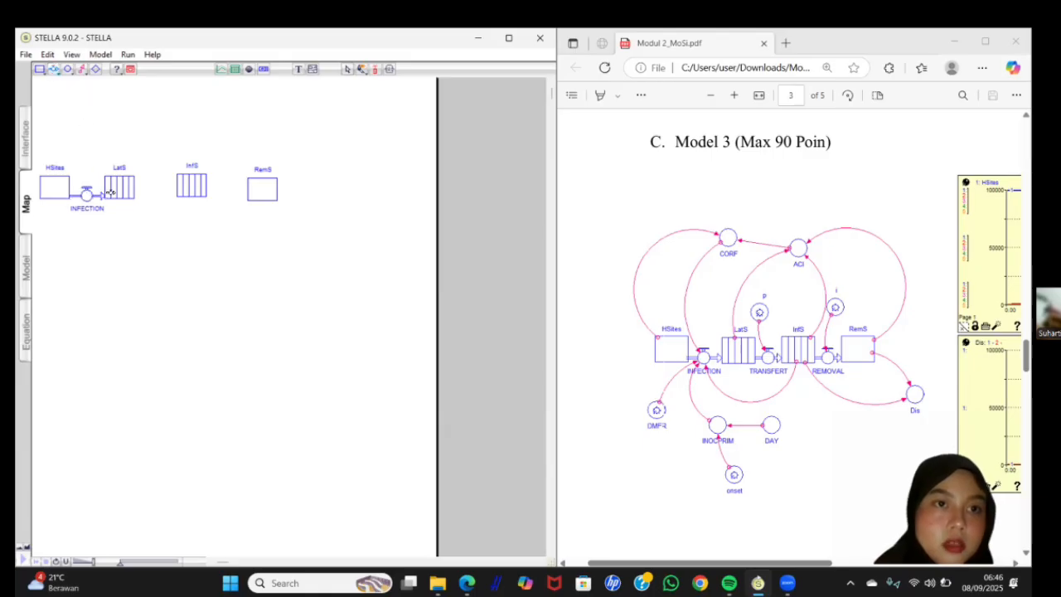
{"action": "left_click_drag", "start_coordinate": [113, 191], "coordinate": [195, 190]}
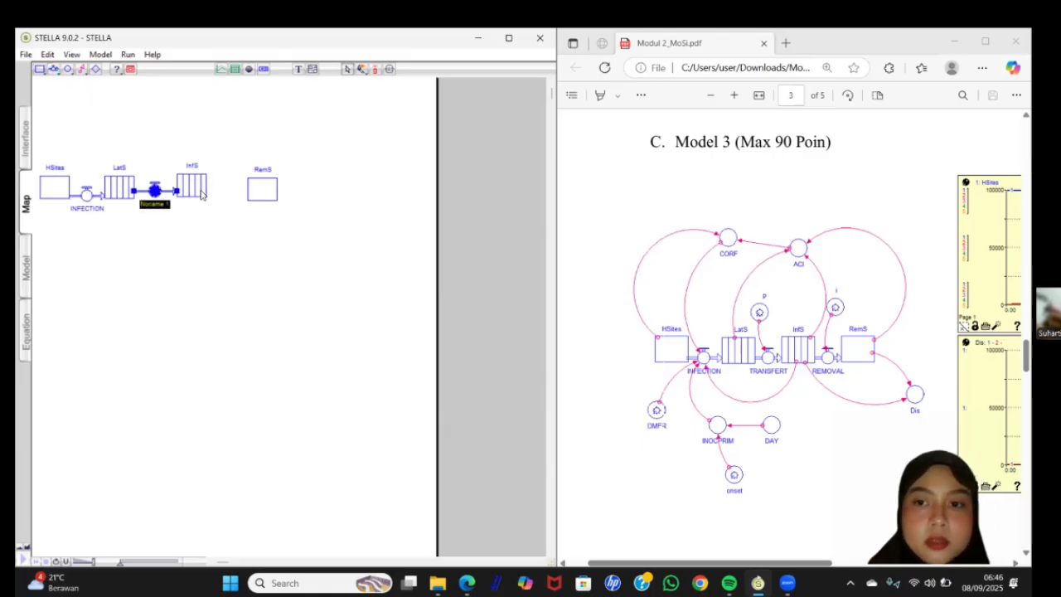
{"action": "type", "text": "TRANS"}
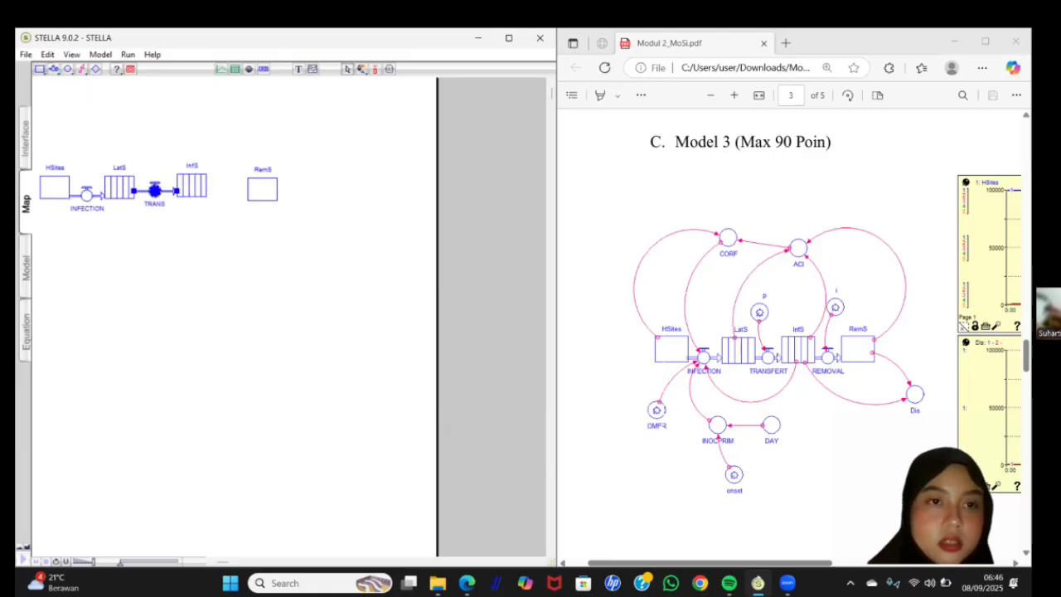
{"action": "type", "text": "FERT"}
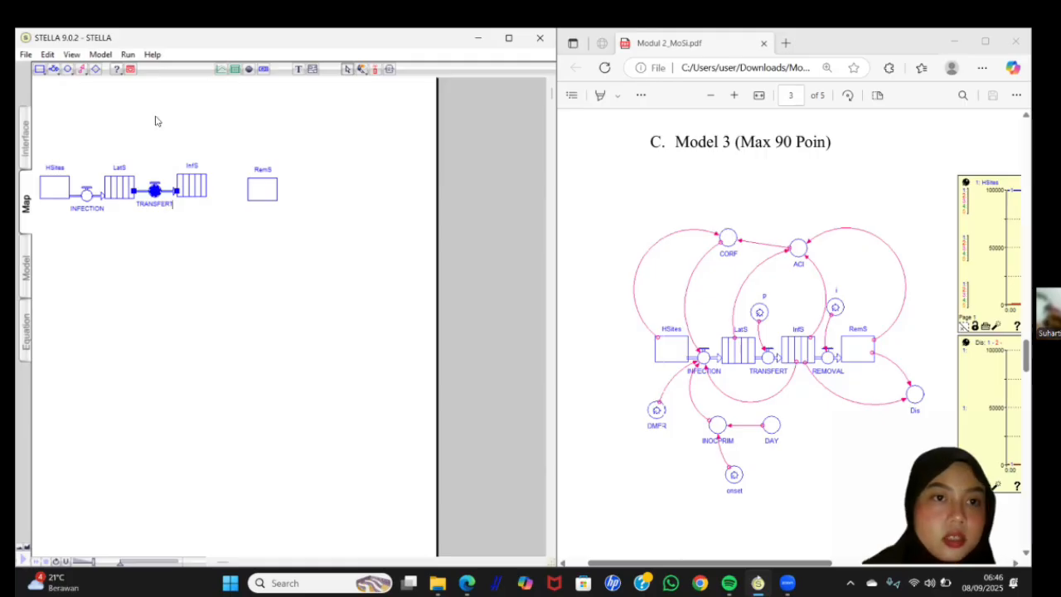
Draw a flow from the InfS conveyor into the RemS stock and name it REMOVAL.
{"action": "left_click", "coordinate": [53, 69]}
{"action": "left_click_drag", "start_coordinate": [191, 187], "coordinate": [262, 189]}
{"action": "type", "text": "RE"}
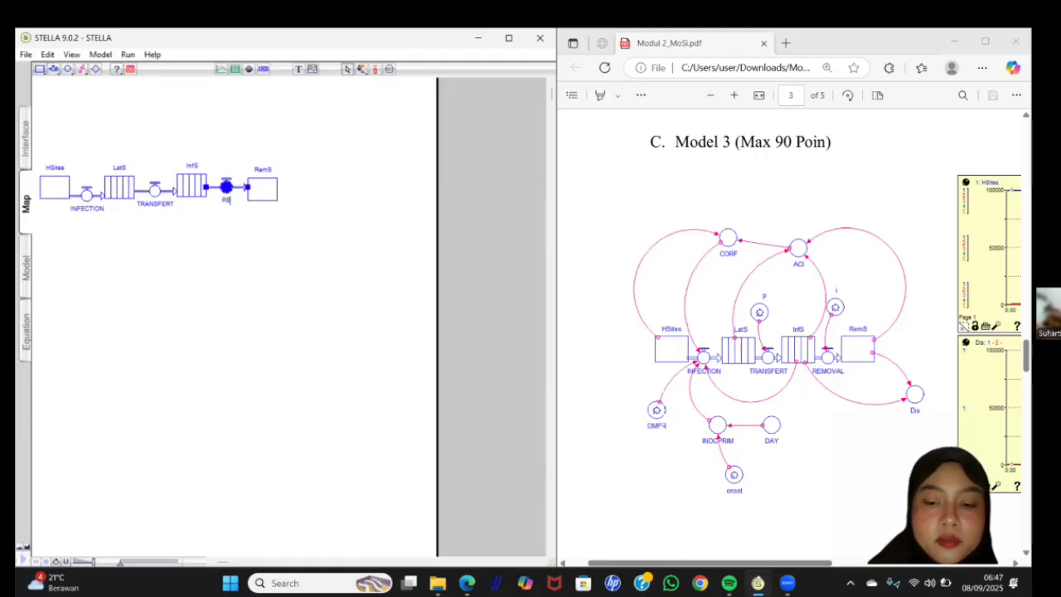
{"action": "type", "text": "MOVAL"}
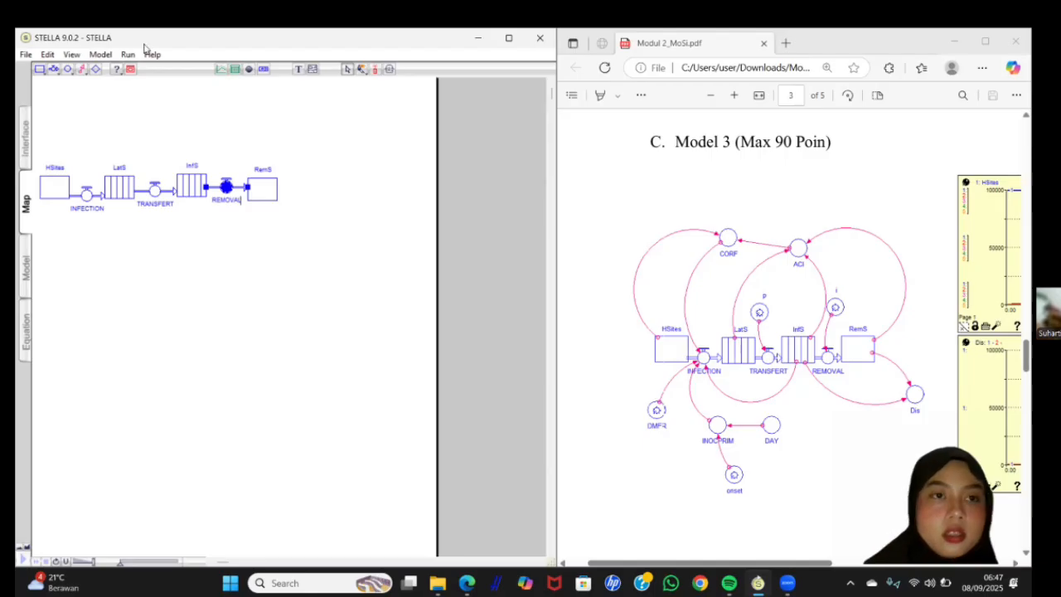
Add a converter below the HSites stock and name it DMFR.
{"action": "left_click", "coordinate": [68, 71]}
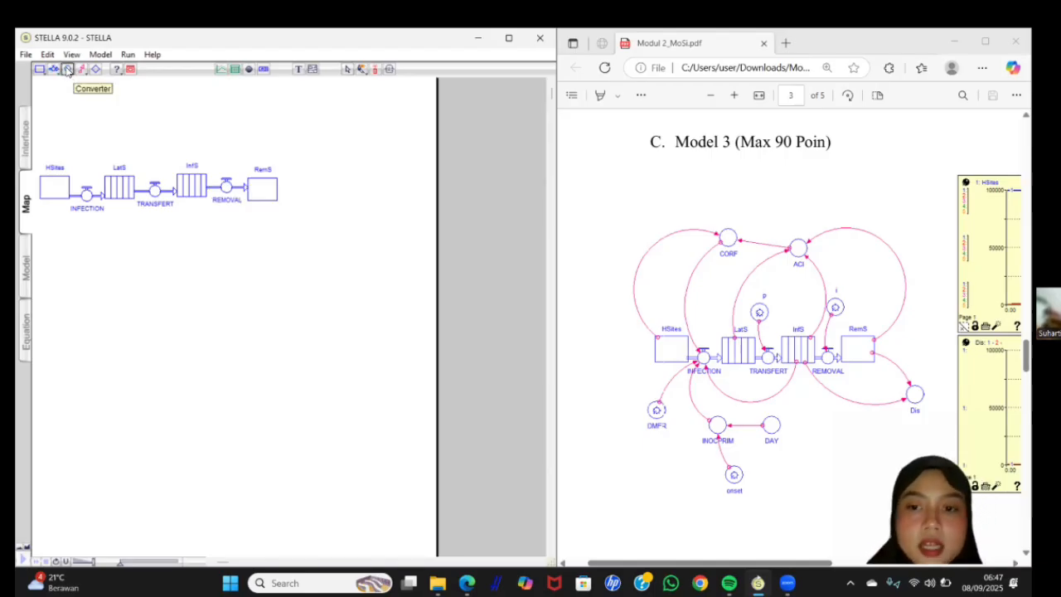
{"action": "left_click", "coordinate": [68, 279]}
{"action": "type", "text": "D"}
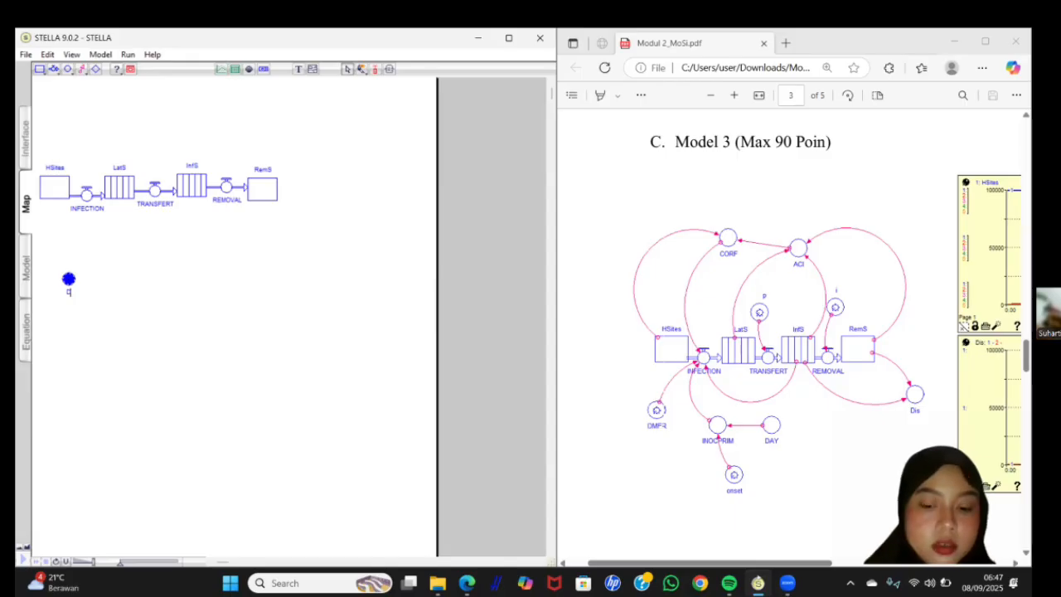
{"action": "type", "text": "MFR"}
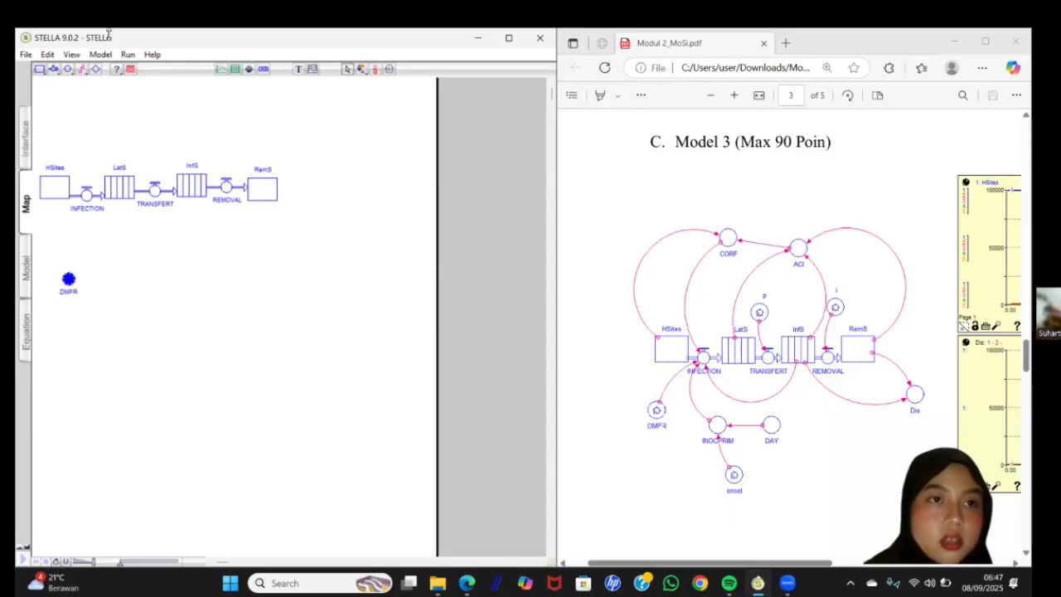
Add a converter beside DMFR, below the LatS conveyor, and name it INOCPRIM.
{"action": "left_click", "coordinate": [68, 70]}
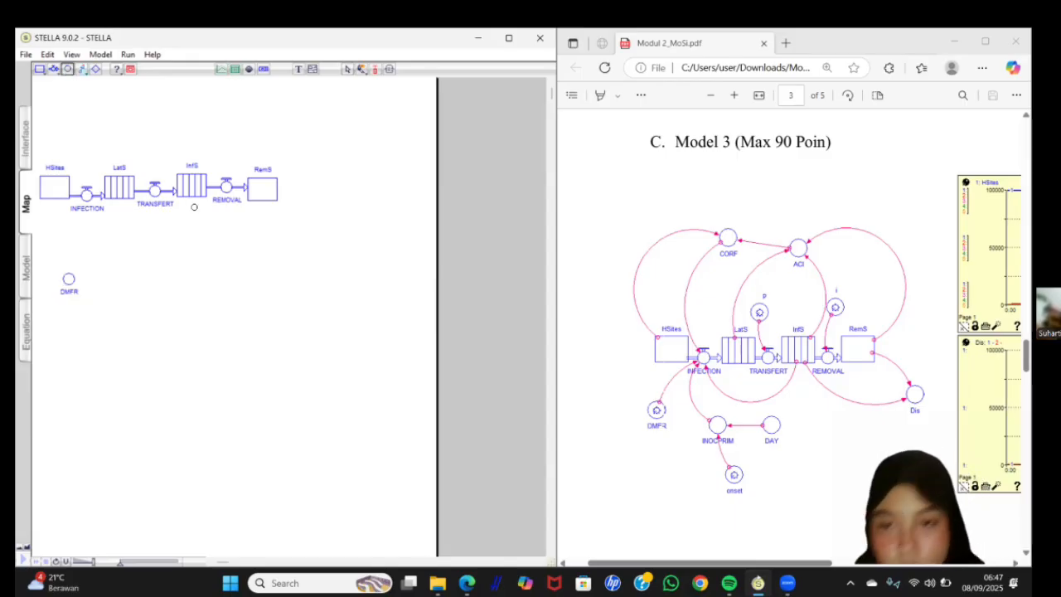
{"action": "left_click", "coordinate": [112, 267]}
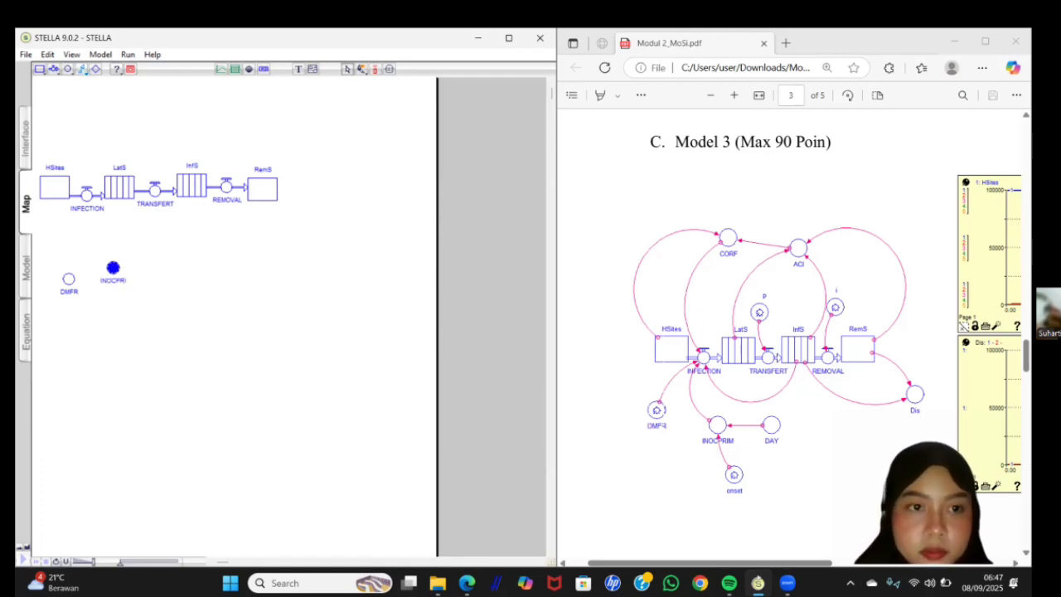
{"action": "type", "text": "M"}
Add a converter named onset below INOCPRIM and another named DAY on its far side from DMFR.
{"action": "left_click", "coordinate": [68, 69]}
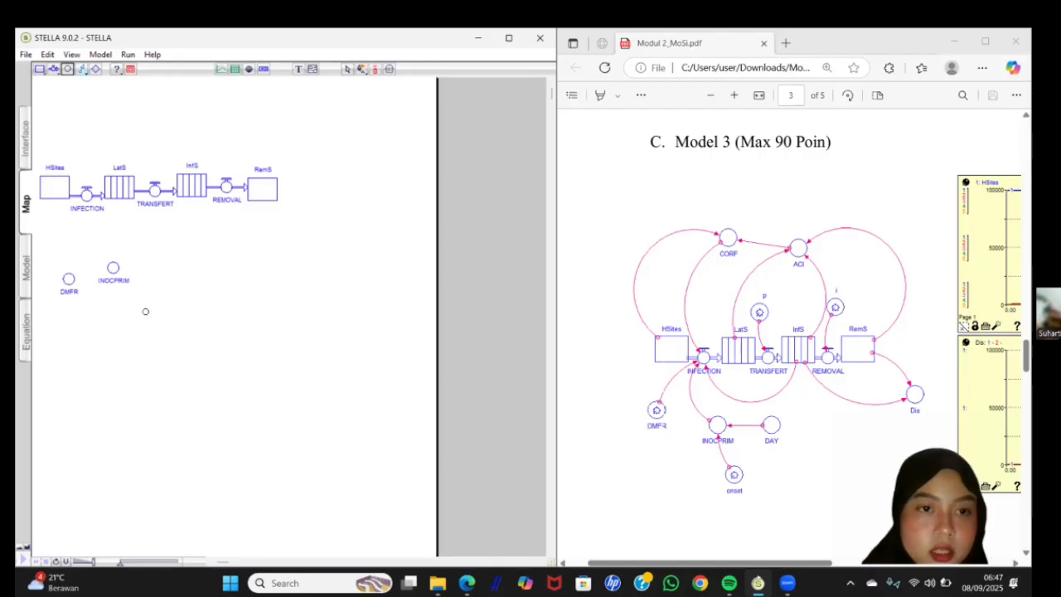
{"action": "left_click", "coordinate": [145, 310]}
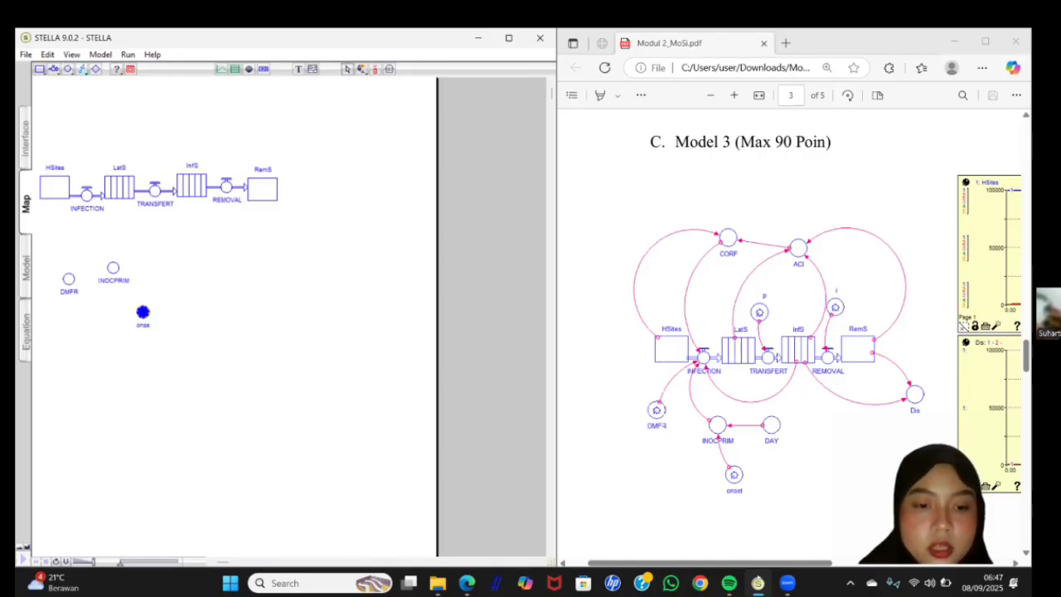
{"action": "left_click", "coordinate": [68, 68]}
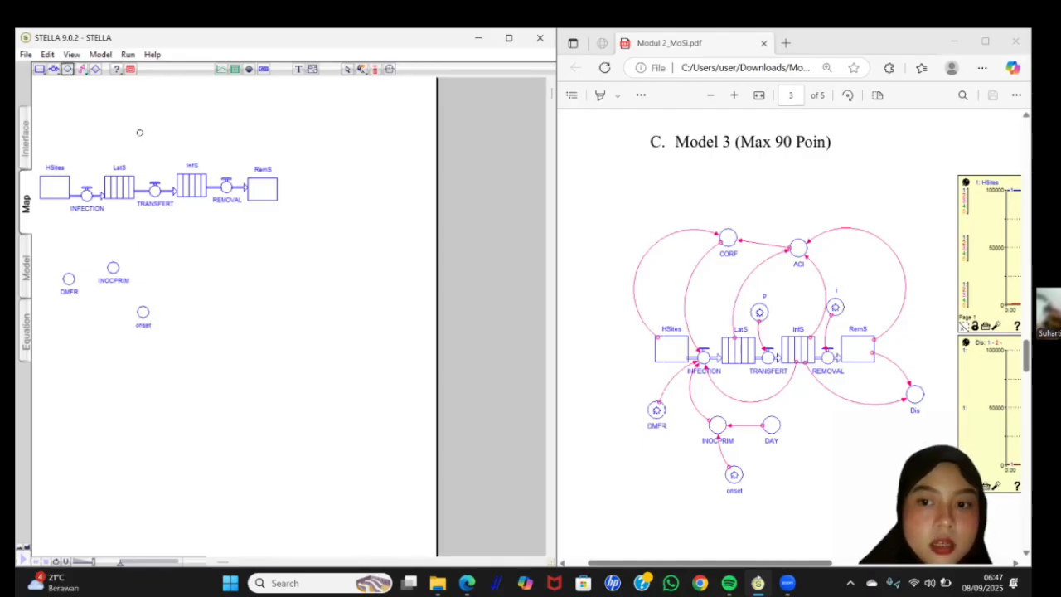
{"action": "left_click", "coordinate": [174, 271]}
{"action": "key", "text": "BackSpace"}
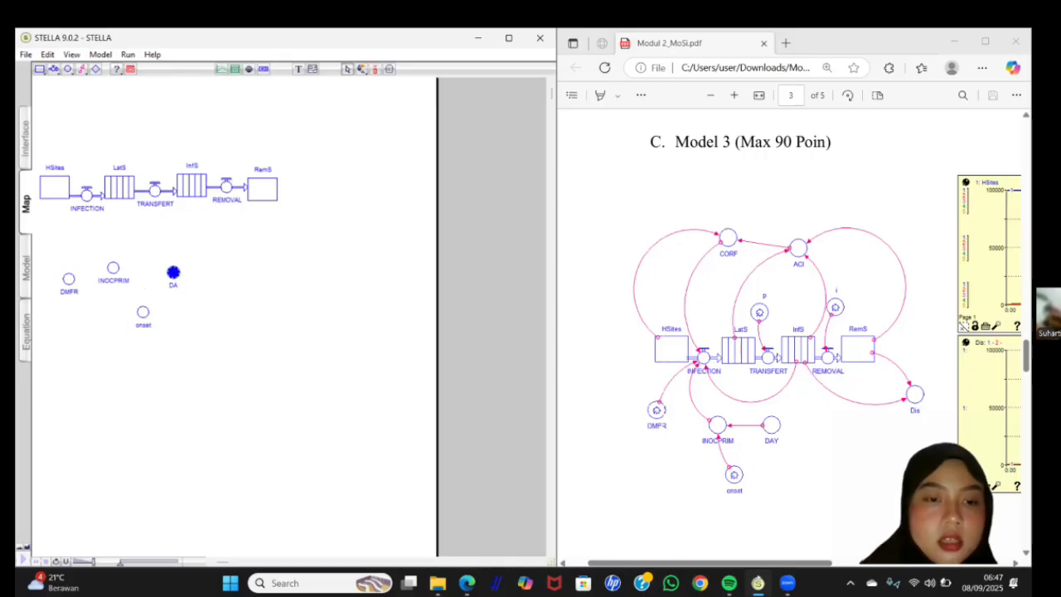
Add a converter above the LatS conveyor and name it CORF.
{"action": "left_click", "coordinate": [68, 69]}
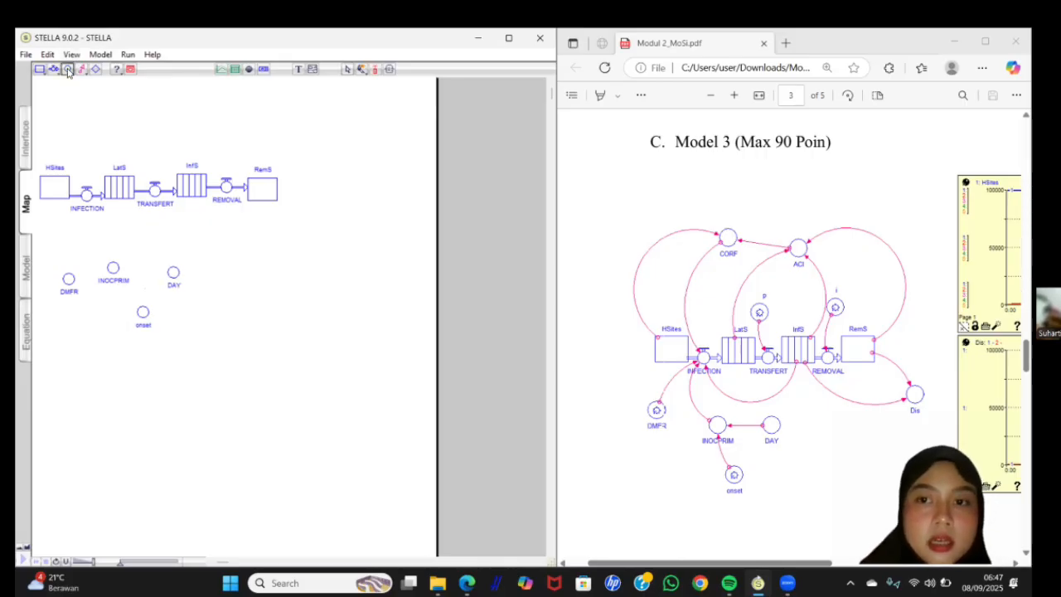
{"action": "left_click", "coordinate": [119, 104]}
{"action": "type", "text": "C"}
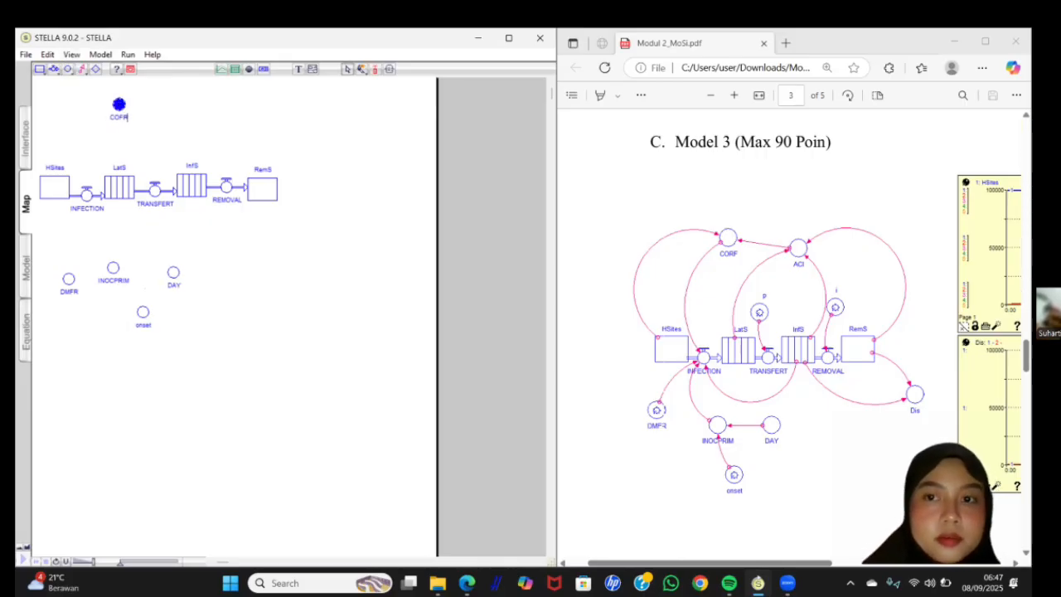
{"action": "type", "text": "ORF"}
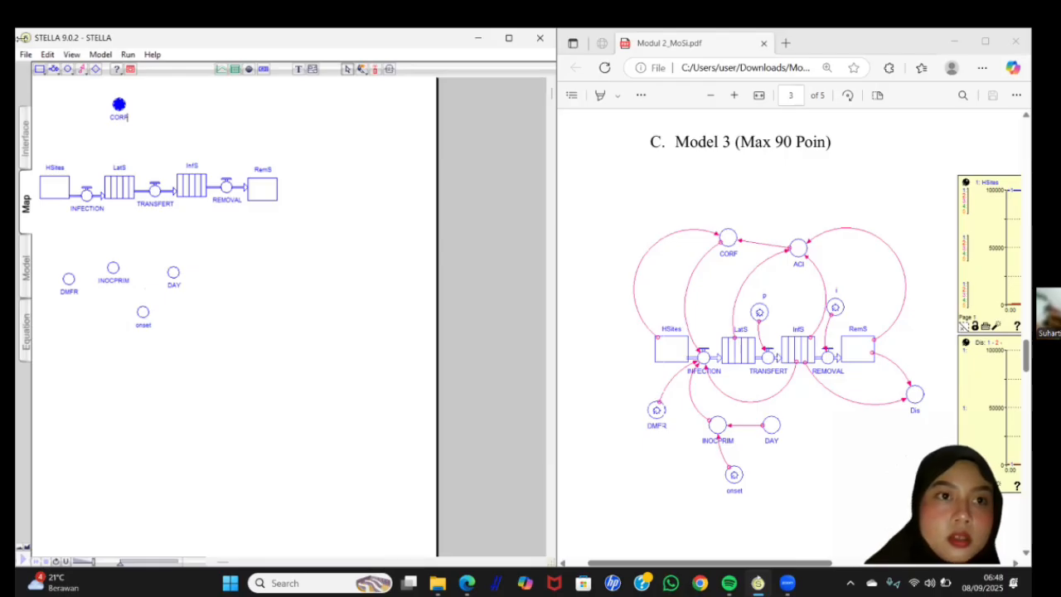
Add a converter above the InfS conveyor, roughly level with CORF, and name it ACI.
{"action": "left_click", "coordinate": [68, 70]}
{"action": "left_click", "coordinate": [201, 108]}
{"action": "type", "text": "ACI"}
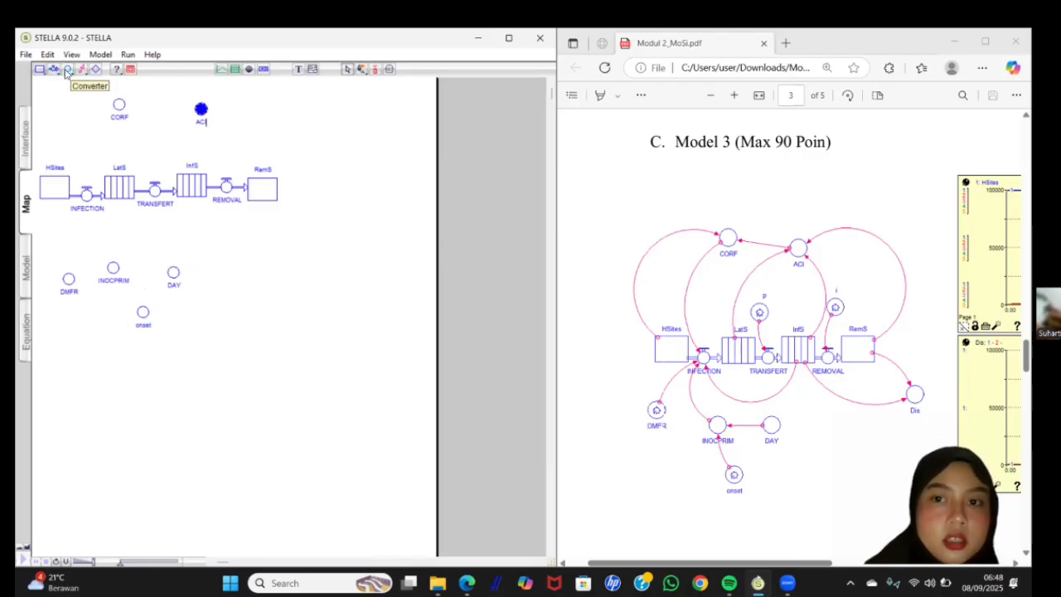
Add a converter named P above the TRANSFERT flow and one named i above the REMOVAL flow.
{"action": "left_click", "coordinate": [68, 70]}
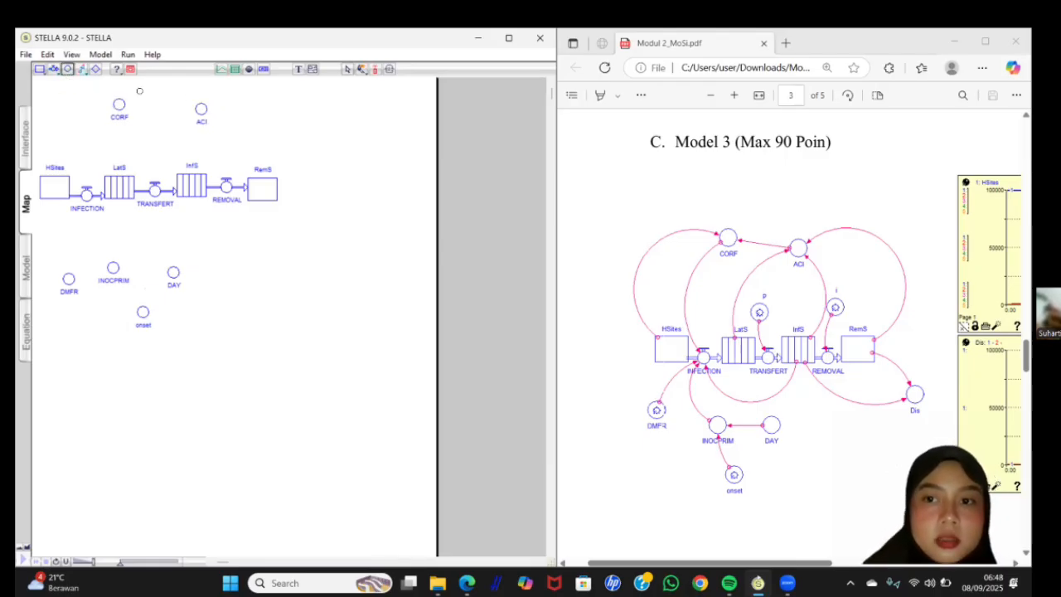
{"action": "left_click", "coordinate": [155, 143]}
{"action": "type", "text": "P"}
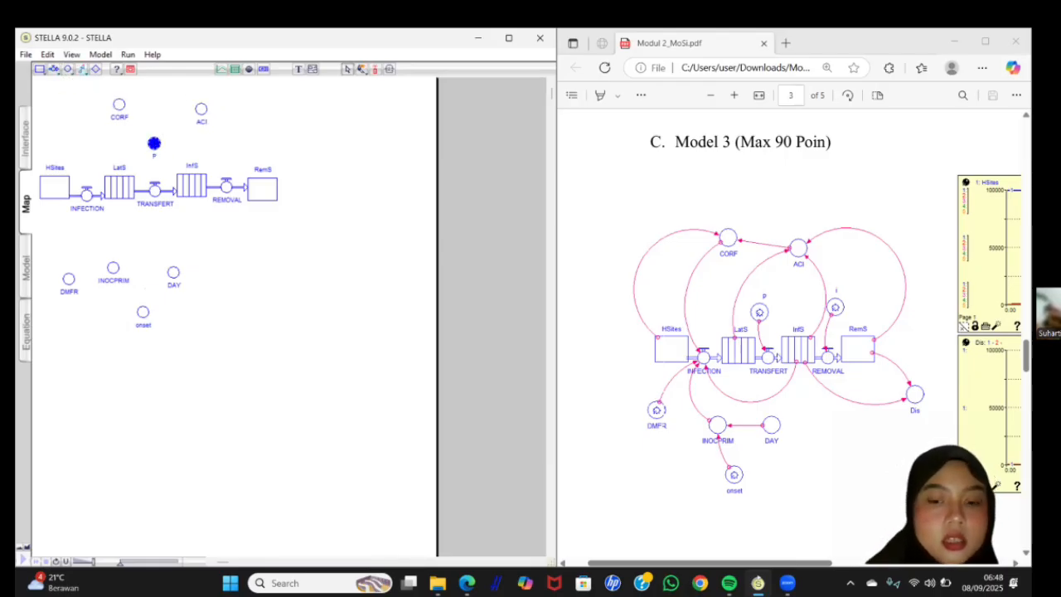
{"action": "left_click", "coordinate": [68, 70]}
{"action": "left_click", "coordinate": [238, 146]}
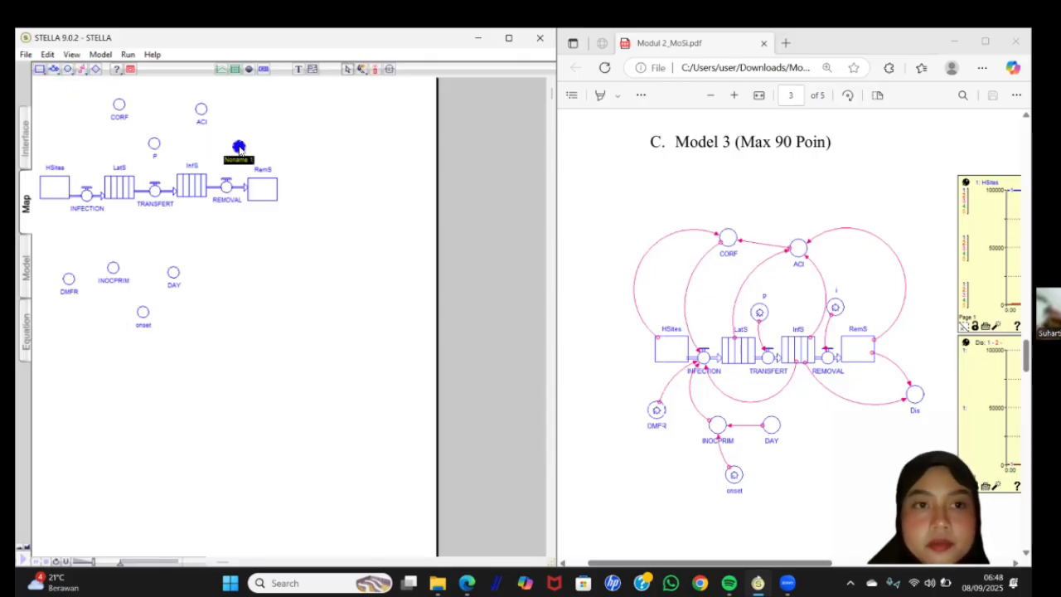
Add a converter below and just beyond the RemS stock and name it DIS.
{"action": "left_click", "coordinate": [68, 70]}
{"action": "left_click", "coordinate": [285, 250]}
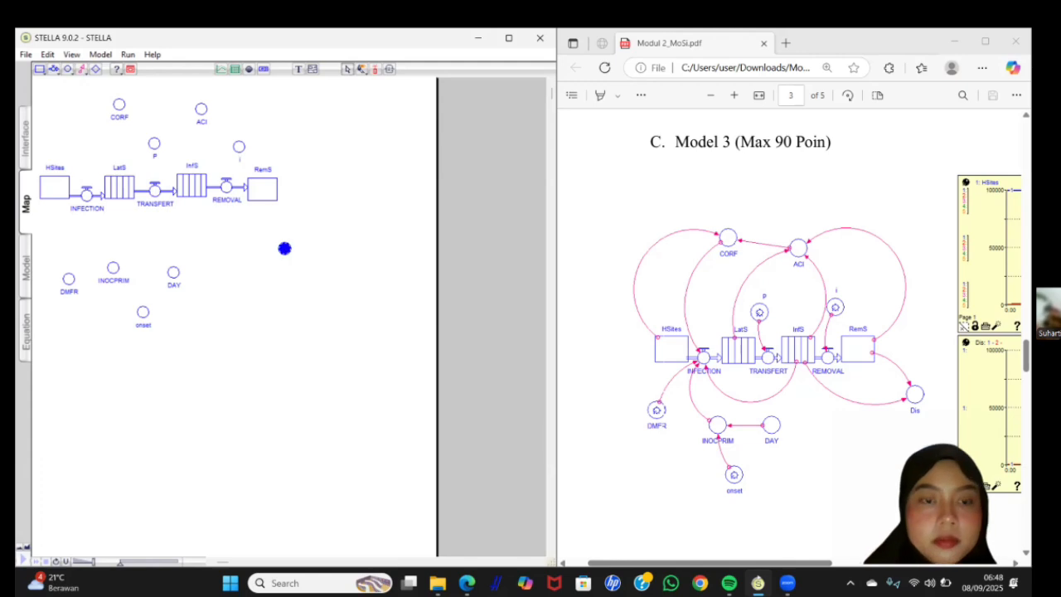
{"action": "type", "text": "DIS"}
{"action": "left_click", "coordinate": [316, 304]}
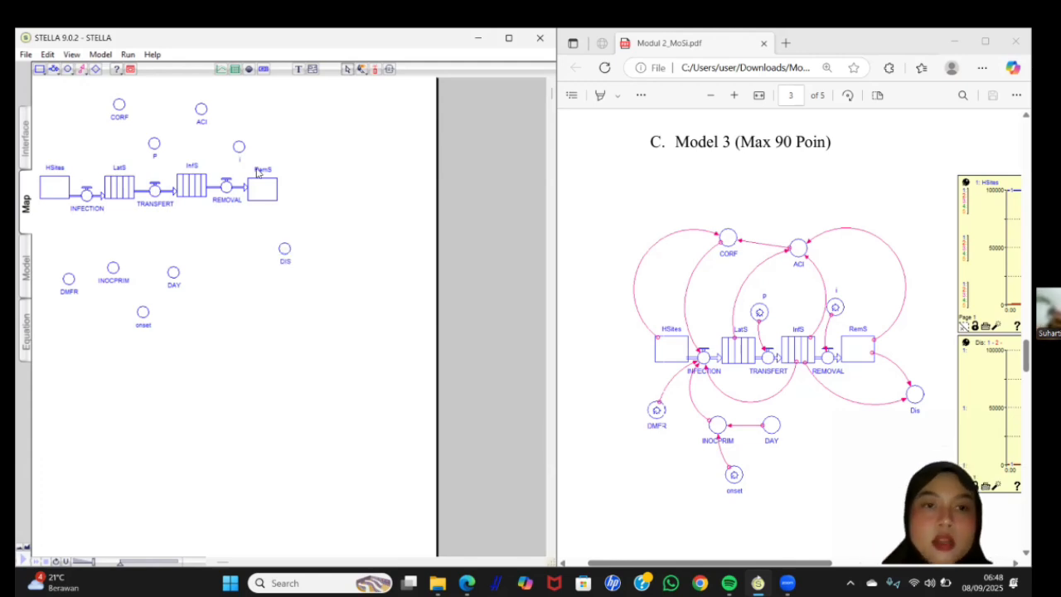
Spread the HSites, LatS, InfS and RemS stocks farther apart and shift the row slightly lower.
{"action": "left_click_drag", "start_coordinate": [260, 190], "coordinate": [301, 193]}
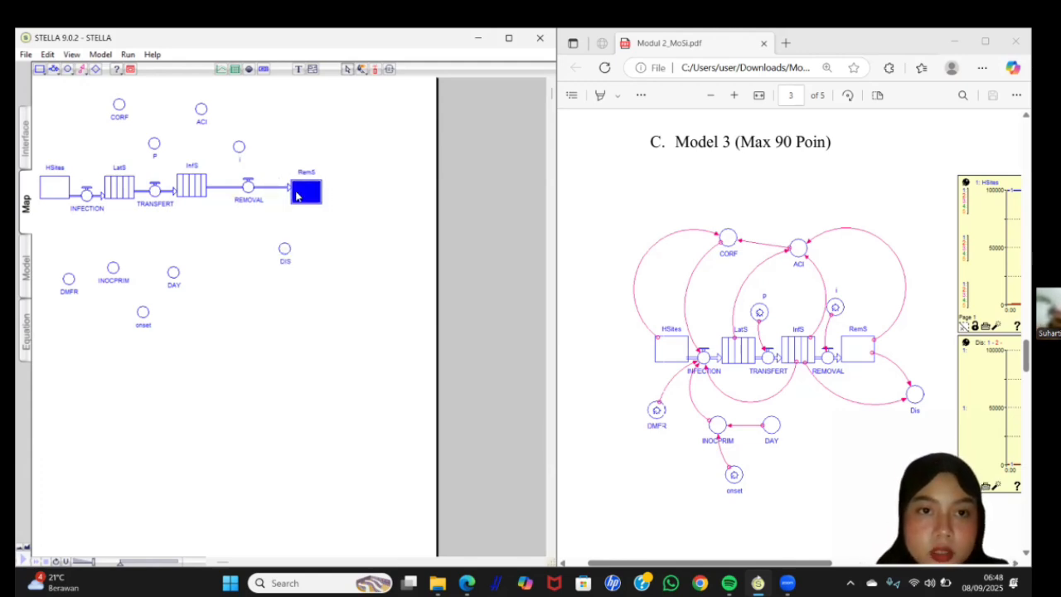
{"action": "left_click_drag", "start_coordinate": [189, 192], "coordinate": [225, 192]}
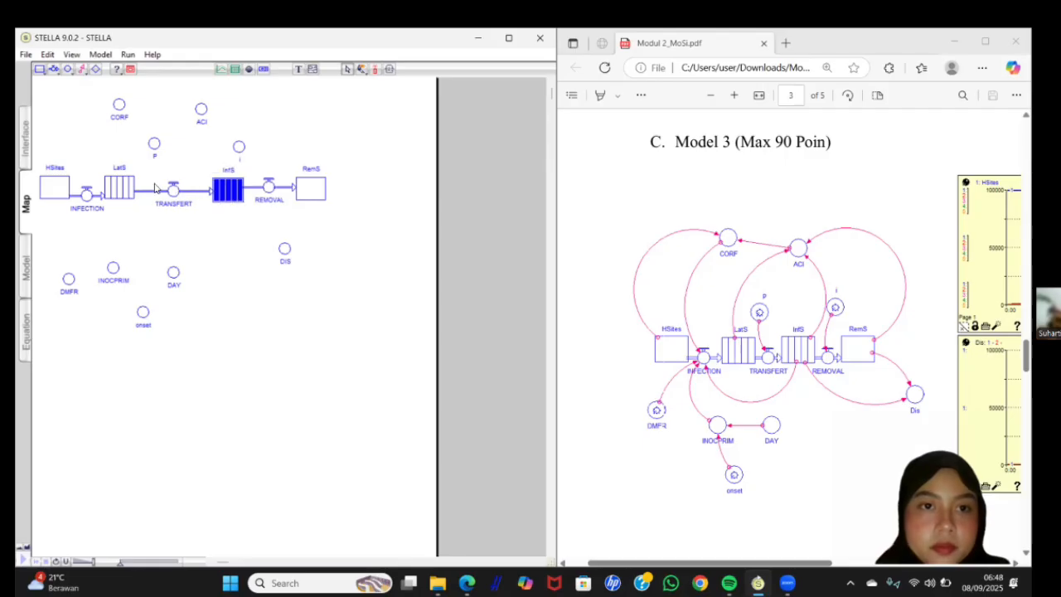
{"action": "left_click", "coordinate": [132, 197]}
{"action": "left_click_drag", "start_coordinate": [141, 196], "coordinate": [145, 198]}
{"action": "left_click_drag", "start_coordinate": [57, 188], "coordinate": [73, 195]}
{"action": "left_click_drag", "start_coordinate": [306, 192], "coordinate": [306, 202]}
{"action": "mouse_move", "coordinate": [231, 194]}
{"action": "left_mouse_down"}
{"action": "mouse_move", "coordinate": [231, 205]}
{"action": "mouse_move", "coordinate": [305, 198]}
{"action": "mouse_move", "coordinate": [238, 208]}
{"action": "left_mouse_up"}
{"action": "left_click_drag", "start_coordinate": [138, 191], "coordinate": [154, 209]}
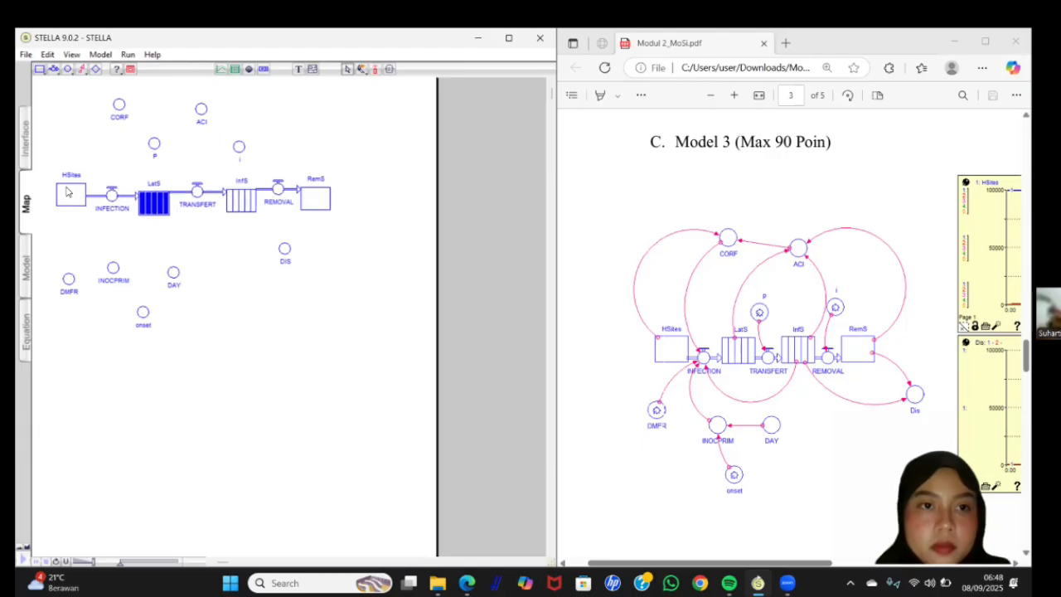
Level the HSites and RemS stocks and the three flows with the LatS and InfS conveyors.
{"action": "left_click_drag", "start_coordinate": [69, 192], "coordinate": [68, 199]}
{"action": "left_click_drag", "start_coordinate": [277, 189], "coordinate": [279, 199]}
{"action": "left_click_drag", "start_coordinate": [197, 192], "coordinate": [201, 207]}
{"action": "left_click_drag", "start_coordinate": [112, 195], "coordinate": [65, 202]}
{"action": "left_click_drag", "start_coordinate": [314, 191], "coordinate": [314, 194]}
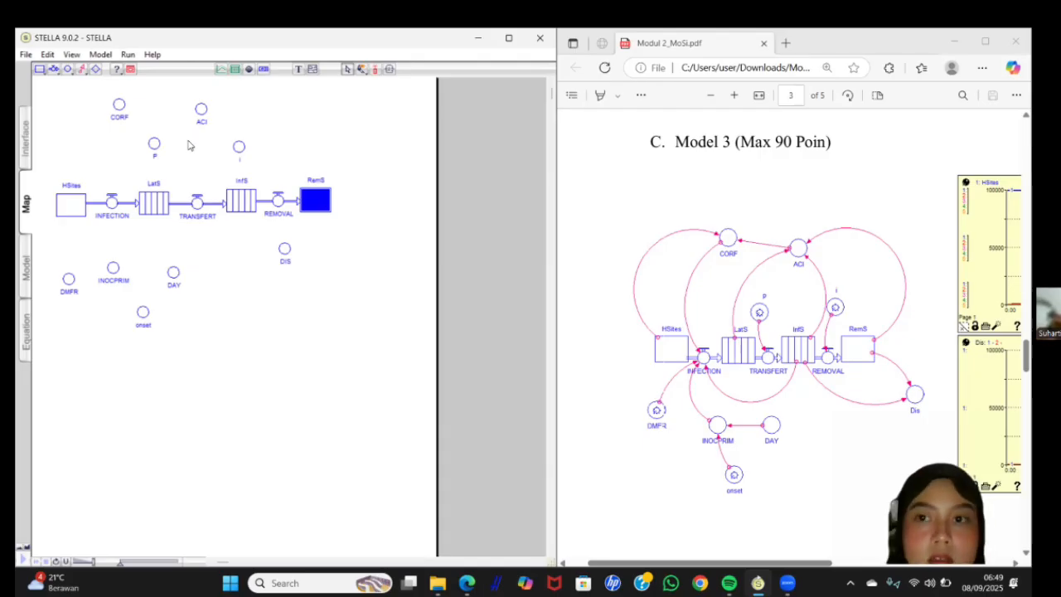
Reposition the P, i, ACI, CORF and DIS converters around the widened stock row to match the reference diagram.
{"action": "left_click_drag", "start_coordinate": [152, 155], "coordinate": [172, 163]}
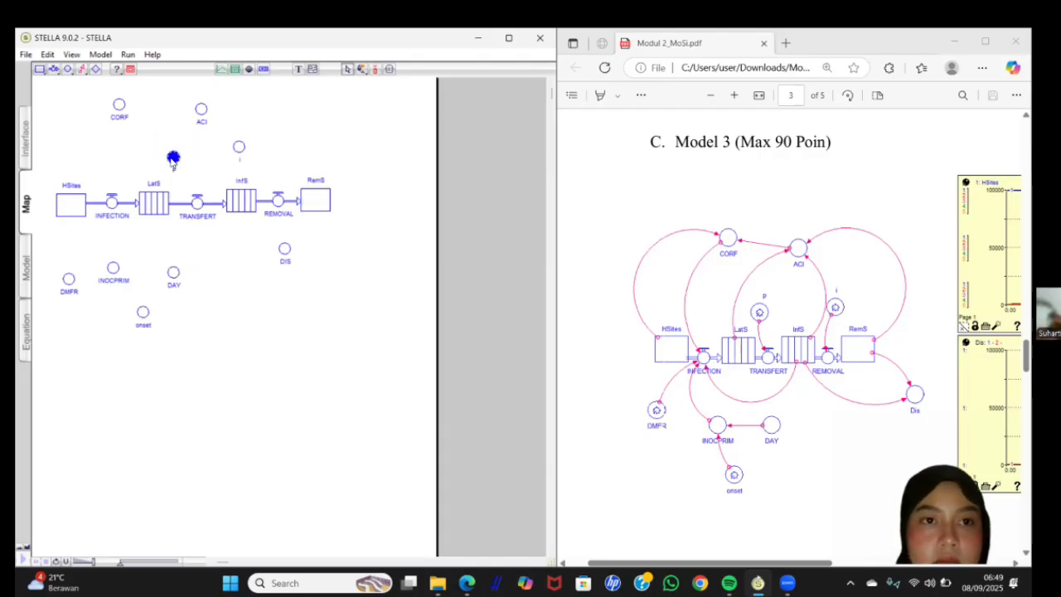
{"action": "left_click_drag", "start_coordinate": [239, 150], "coordinate": [270, 157]}
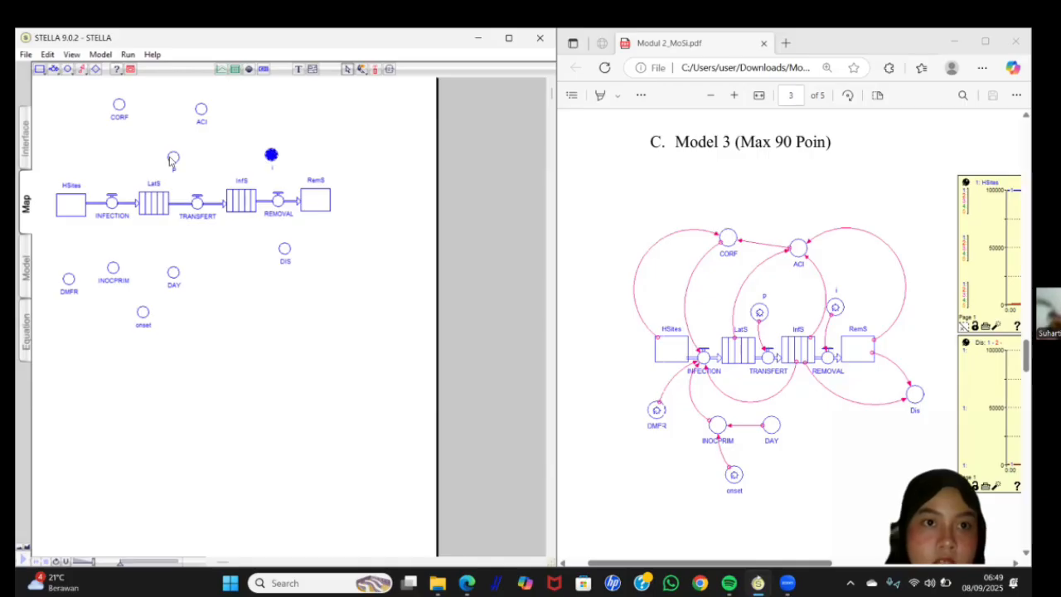
{"action": "left_click", "coordinate": [173, 158]}
{"action": "left_click_drag", "start_coordinate": [173, 157], "coordinate": [176, 154]}
{"action": "left_click_drag", "start_coordinate": [200, 108], "coordinate": [218, 105]}
{"action": "left_click_drag", "start_coordinate": [118, 105], "coordinate": [115, 100]}
{"action": "left_click_drag", "start_coordinate": [284, 251], "coordinate": [352, 259]}
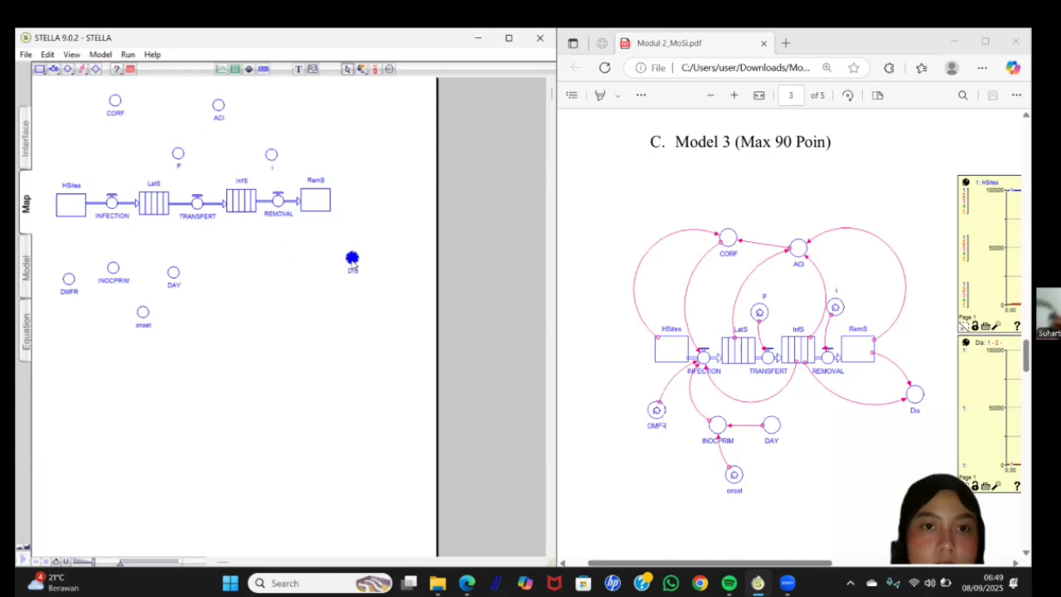
Rearrange the DAY, onset, INOCPRIM and DMFR converters below the stock row to match the reference diagram.
{"action": "left_click", "coordinate": [174, 274]}
{"action": "left_click_drag", "start_coordinate": [179, 278], "coordinate": [187, 278]}
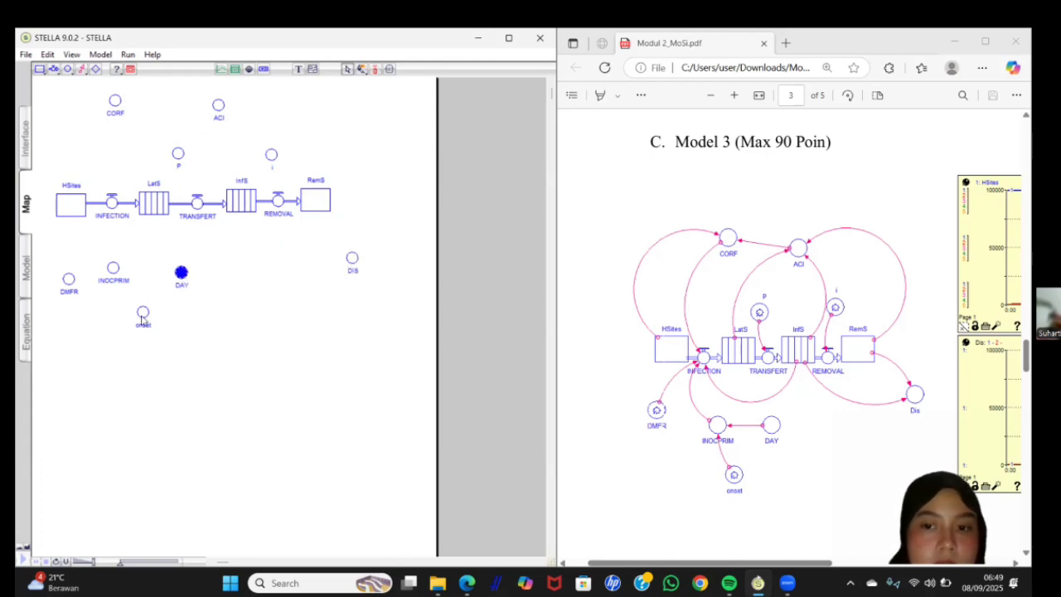
{"action": "left_click_drag", "start_coordinate": [142, 315], "coordinate": [142, 323]}
{"action": "left_click_drag", "start_coordinate": [113, 269], "coordinate": [155, 341]}
{"action": "left_click_drag", "start_coordinate": [180, 277], "coordinate": [174, 297]}
{"action": "left_click_drag", "start_coordinate": [70, 282], "coordinate": [73, 271]}
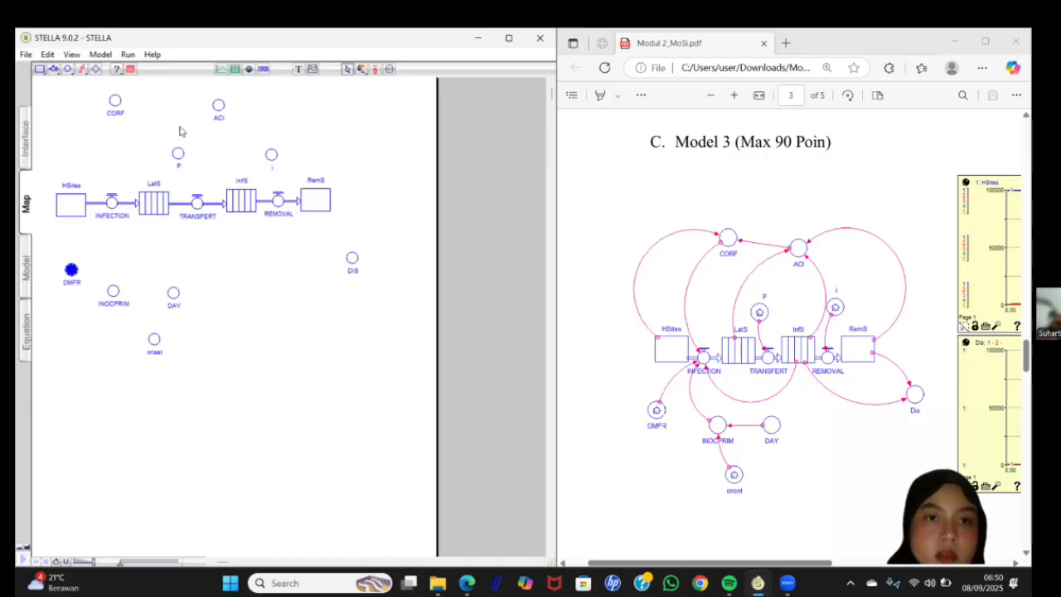
Draw connectors from the HSites stock to CORF and from CORF to the INFECTION flow.
{"action": "left_click", "coordinate": [82, 70]}
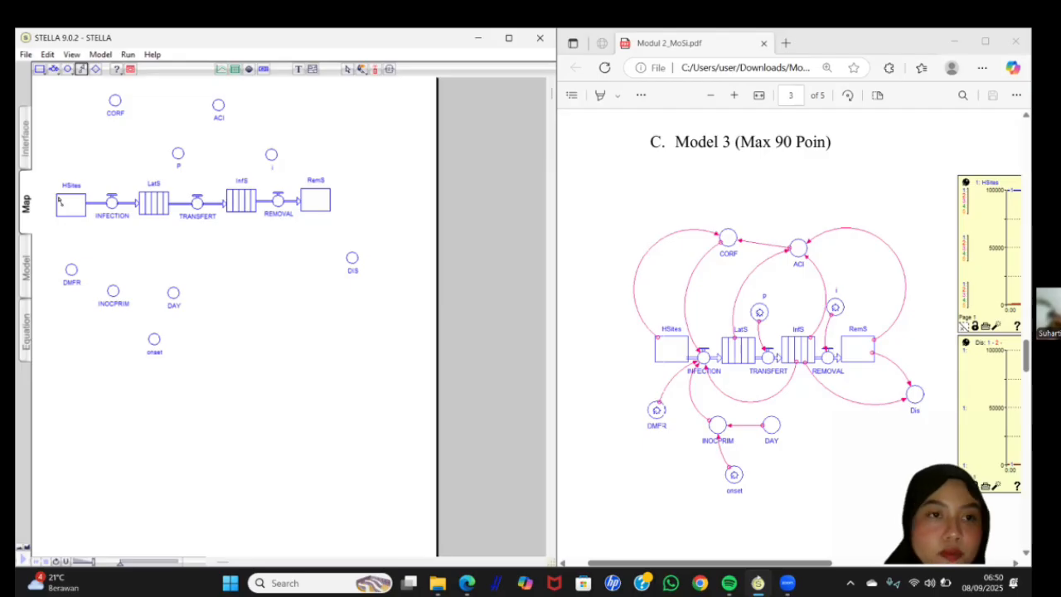
{"action": "mouse_move", "coordinate": [59, 200]}
{"action": "left_mouse_down"}
{"action": "mouse_move", "coordinate": [42, 160]}
{"action": "mouse_move", "coordinate": [114, 101]}
{"action": "left_mouse_up"}
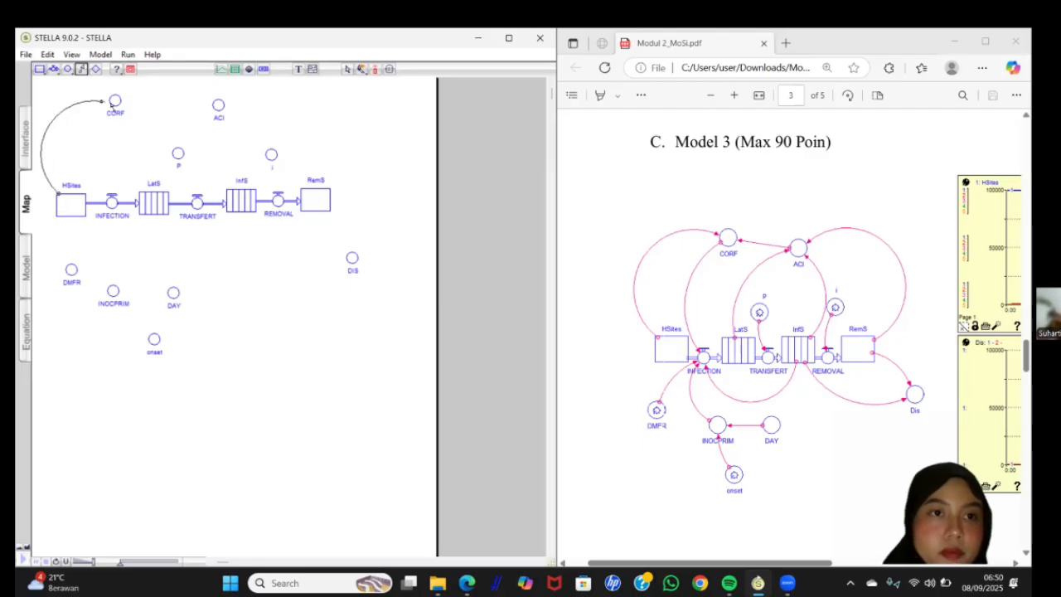
{"action": "left_click", "coordinate": [82, 69]}
{"action": "left_click_drag", "start_coordinate": [114, 100], "coordinate": [115, 211]}
{"action": "left_click", "coordinate": [82, 70]}
{"action": "left_click_drag", "start_coordinate": [114, 100], "coordinate": [111, 202]}
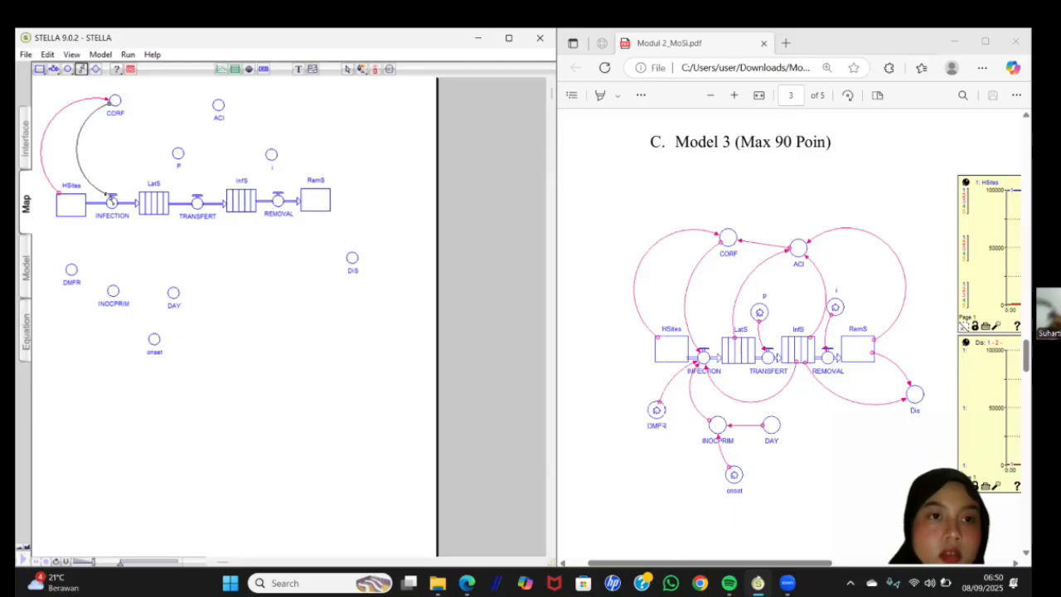
Draw connectors from the DMFR and INOCPRIM converters to the INFECTION flow.
{"action": "left_click", "coordinate": [82, 70]}
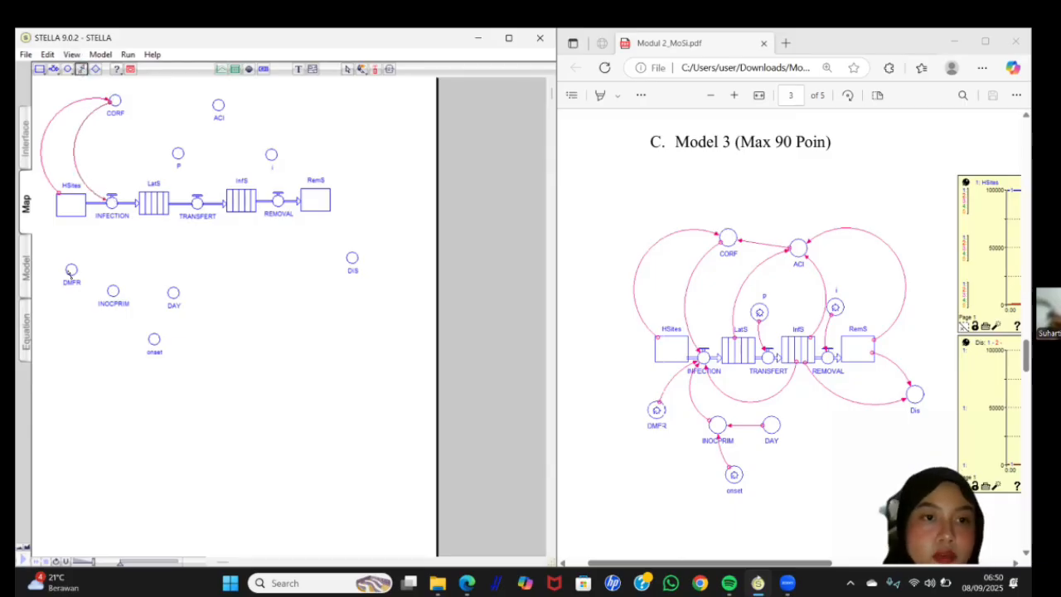
{"action": "left_click_drag", "start_coordinate": [72, 270], "coordinate": [111, 203]}
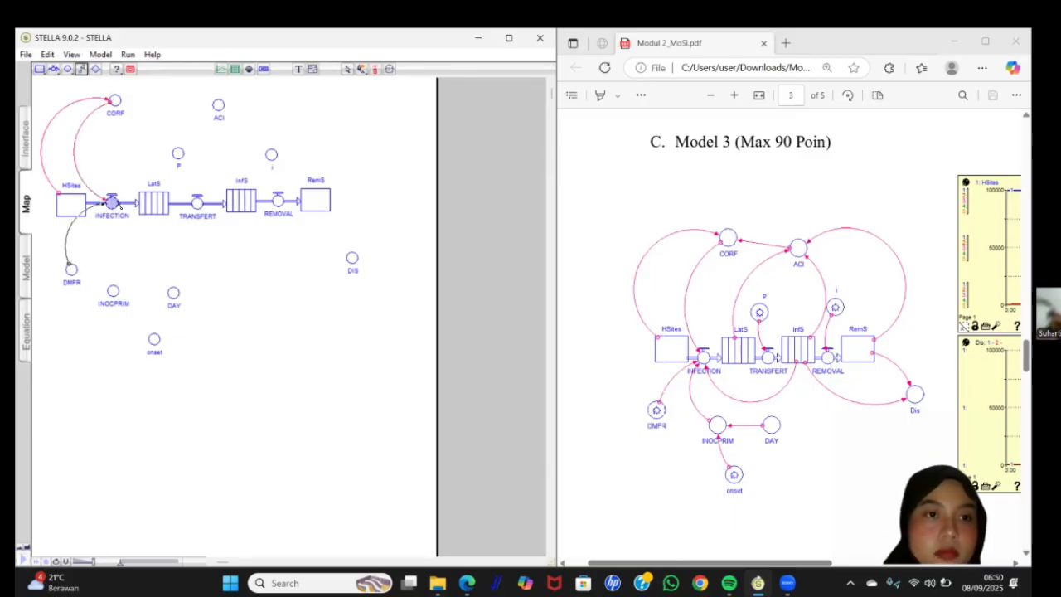
{"action": "left_click", "coordinate": [82, 70]}
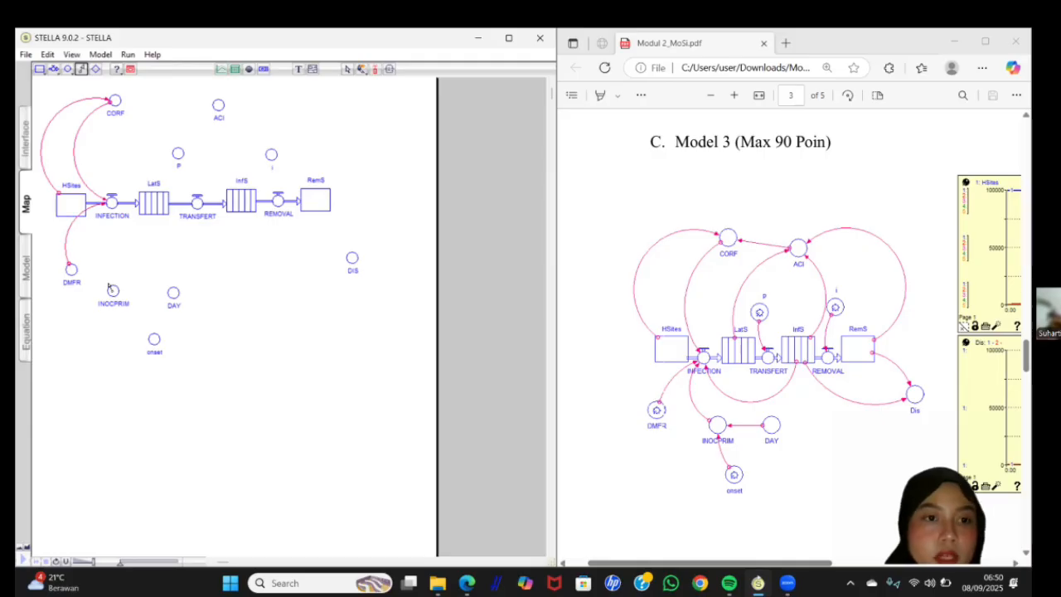
{"action": "left_click_drag", "start_coordinate": [113, 291], "coordinate": [111, 202]}
Draw connectors from the onset and DAY converters to INOCPRIM.
{"action": "left_click", "coordinate": [83, 70]}
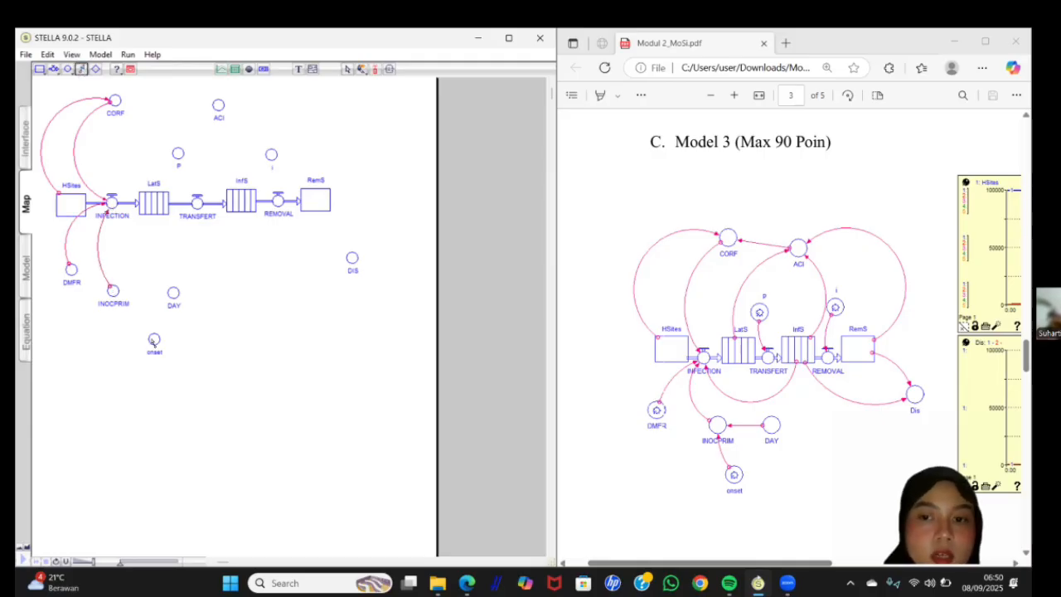
{"action": "left_click_drag", "start_coordinate": [154, 342], "coordinate": [113, 290]}
{"action": "left_click", "coordinate": [82, 69]}
Draw connectors from ACI to CORF, from LatS to ACI, and from P to the TRANSFERT flow.
{"action": "left_click", "coordinate": [82, 69]}
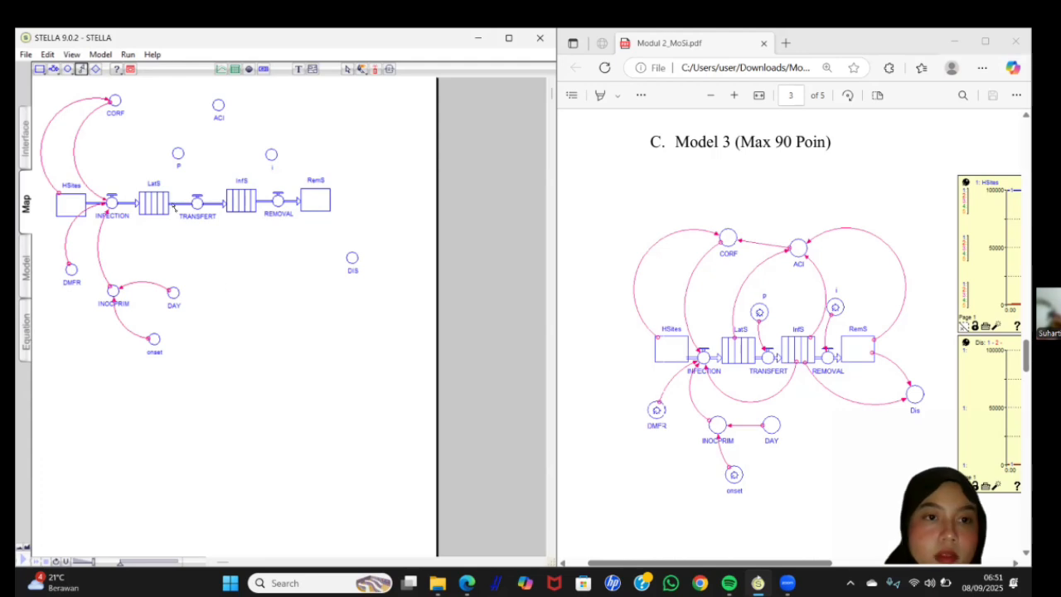
{"action": "left_click_drag", "start_coordinate": [175, 153], "coordinate": [117, 99]}
{"action": "left_click", "coordinate": [82, 69]}
{"action": "left_click", "coordinate": [82, 70]}
{"action": "left_click", "coordinate": [82, 69]}
Connect the InfS conveyor to the INFECTION flow and to DIS, and the RemS stock to DIS.
{"action": "left_click", "coordinate": [82, 70]}
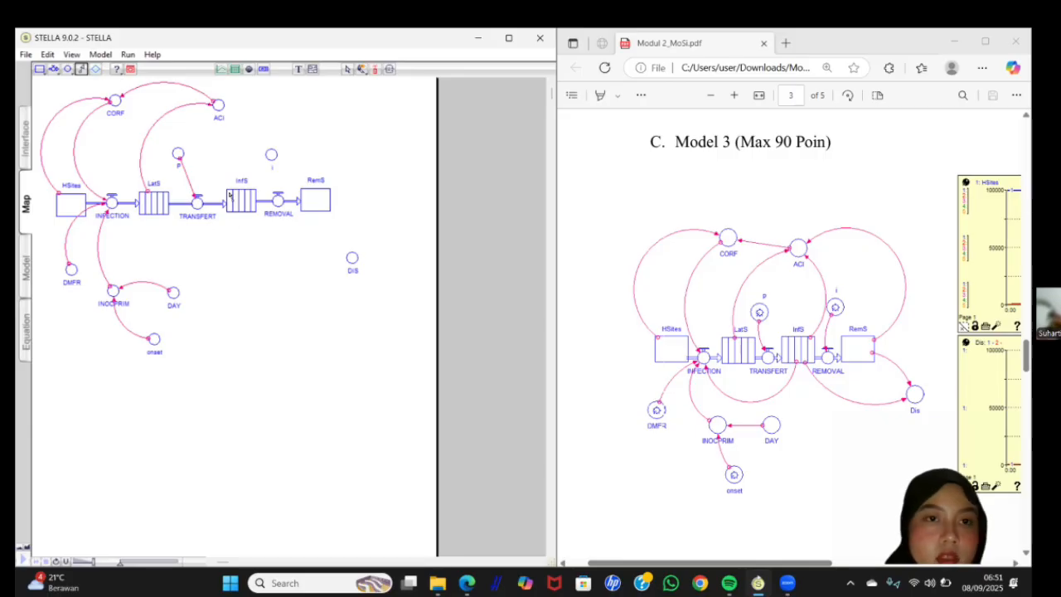
{"action": "left_click_drag", "start_coordinate": [232, 199], "coordinate": [114, 205]}
{"action": "left_click", "coordinate": [82, 69]}
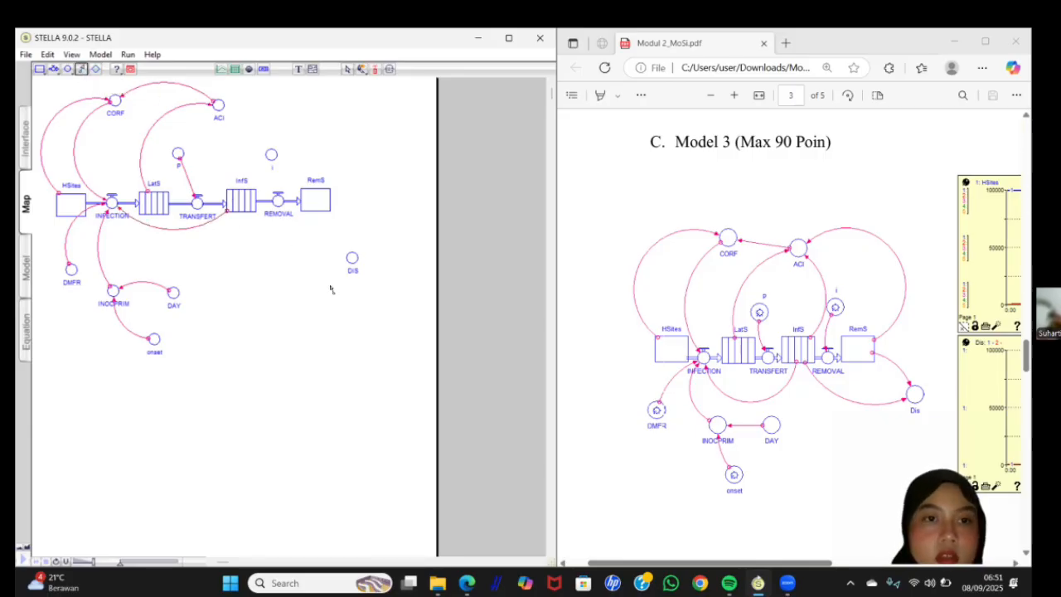
{"action": "left_click_drag", "start_coordinate": [244, 202], "coordinate": [352, 261]}
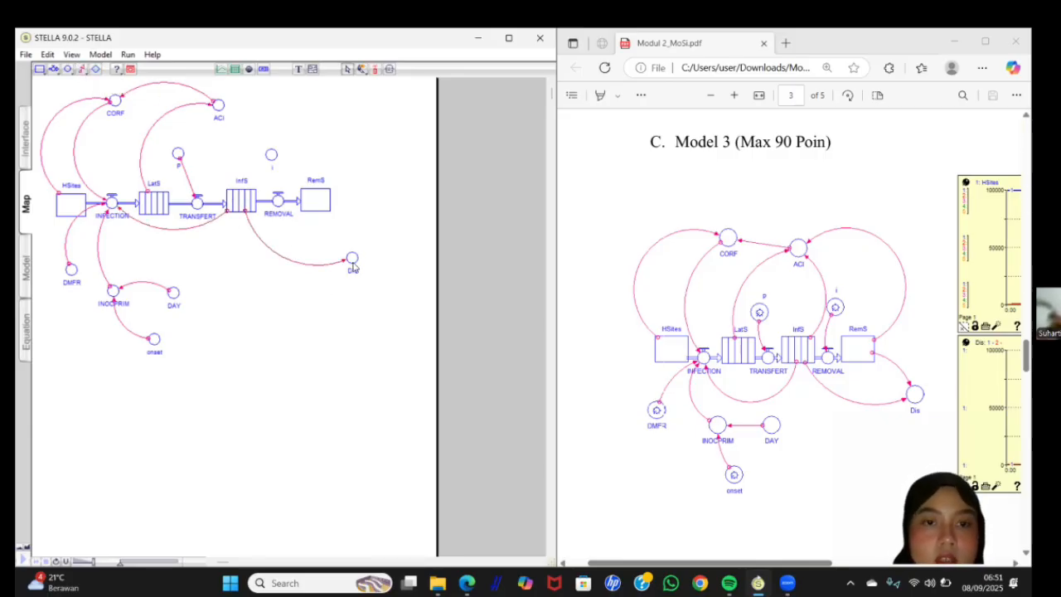
{"action": "left_click", "coordinate": [82, 69]}
{"action": "left_click_drag", "start_coordinate": [317, 206], "coordinate": [353, 258]}
Draw a connector between the REMOVAL flow and i, and another from the RemS stock to ACI.
{"action": "left_click", "coordinate": [82, 70]}
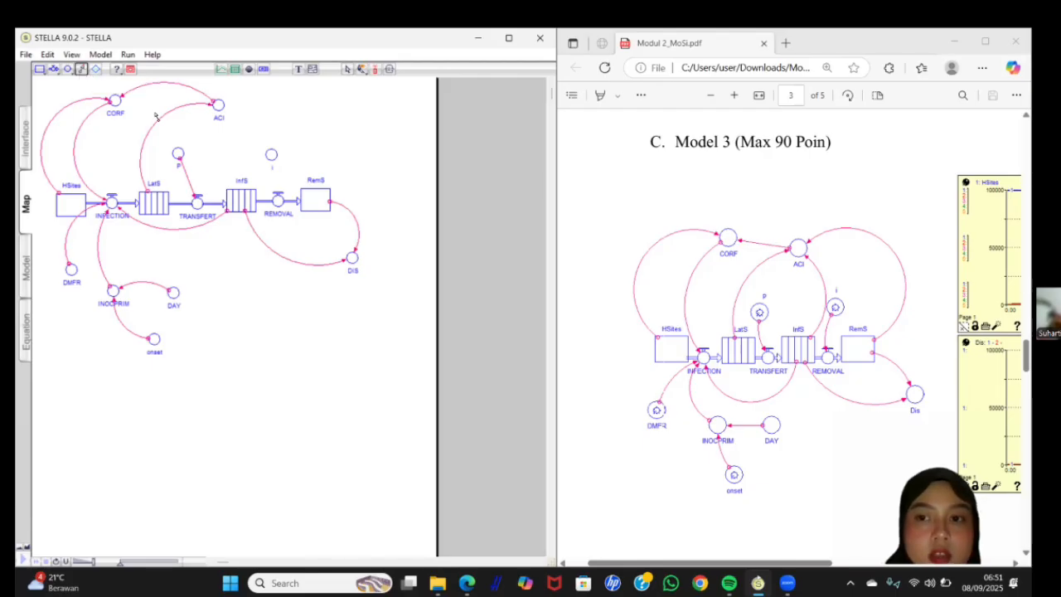
{"action": "left_click_drag", "start_coordinate": [271, 156], "coordinate": [278, 198]}
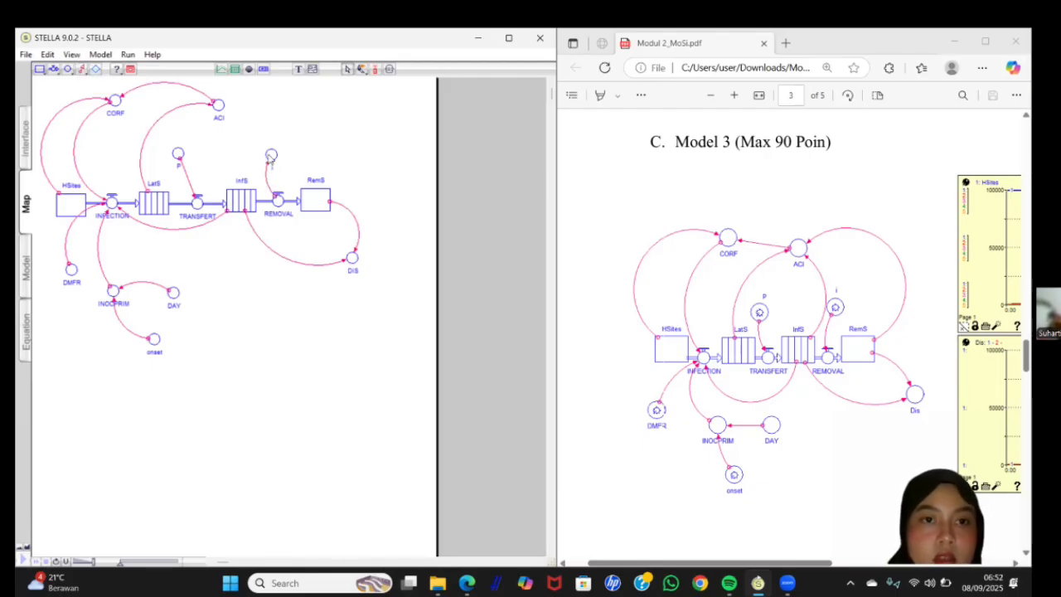
{"action": "left_click", "coordinate": [82, 70]}
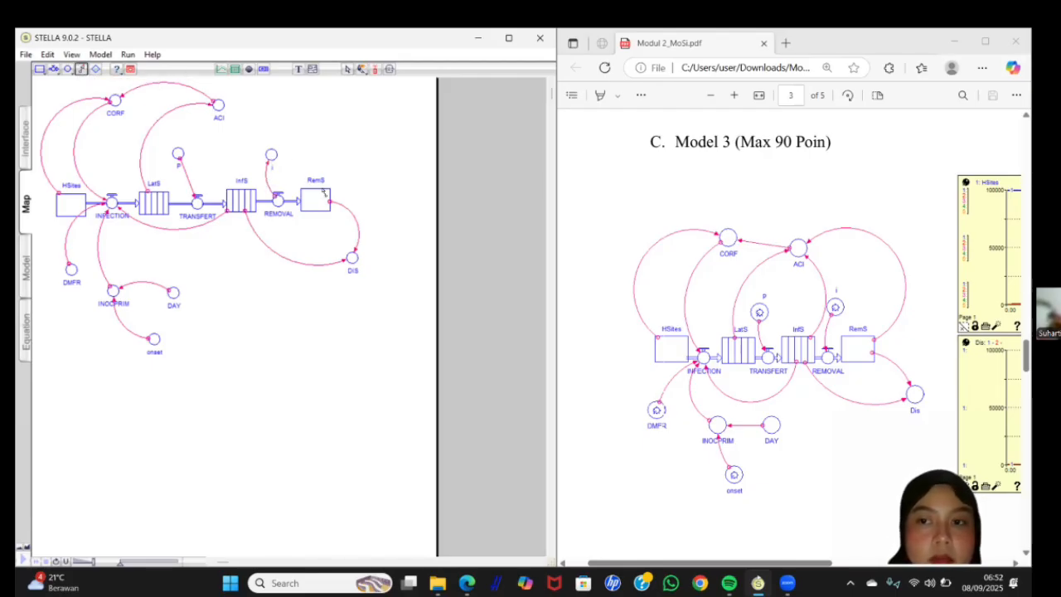
{"action": "left_click_drag", "start_coordinate": [266, 112], "coordinate": [220, 105]}
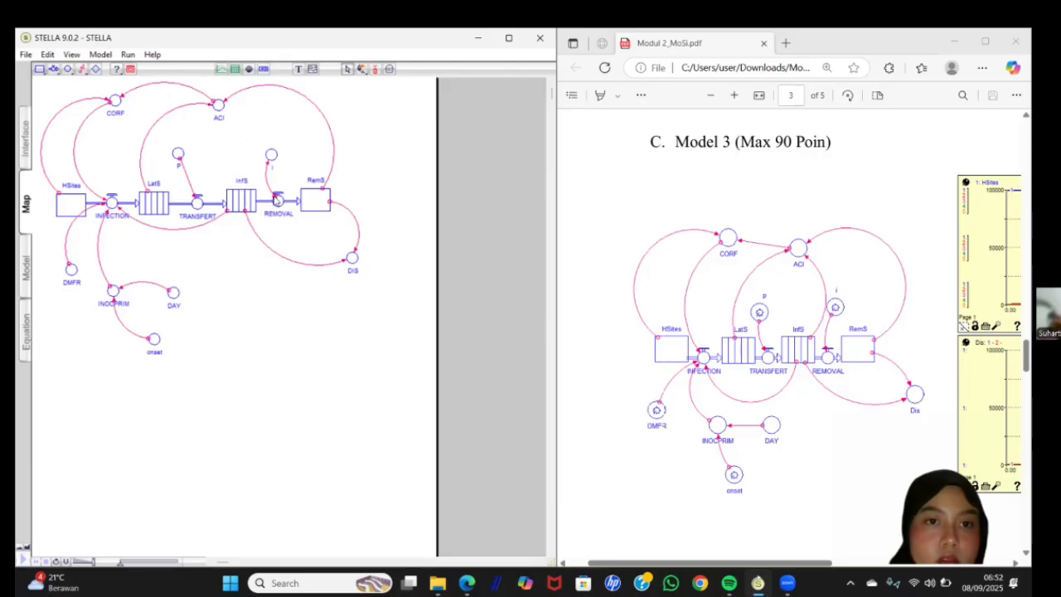
Replace the reversed REMOVAL-to-i connector with one running from i to the REMOVAL flow.
{"action": "left_click", "coordinate": [274, 196]}
{"action": "key", "text": "Delete"}
{"action": "left_click", "coordinate": [82, 70]}
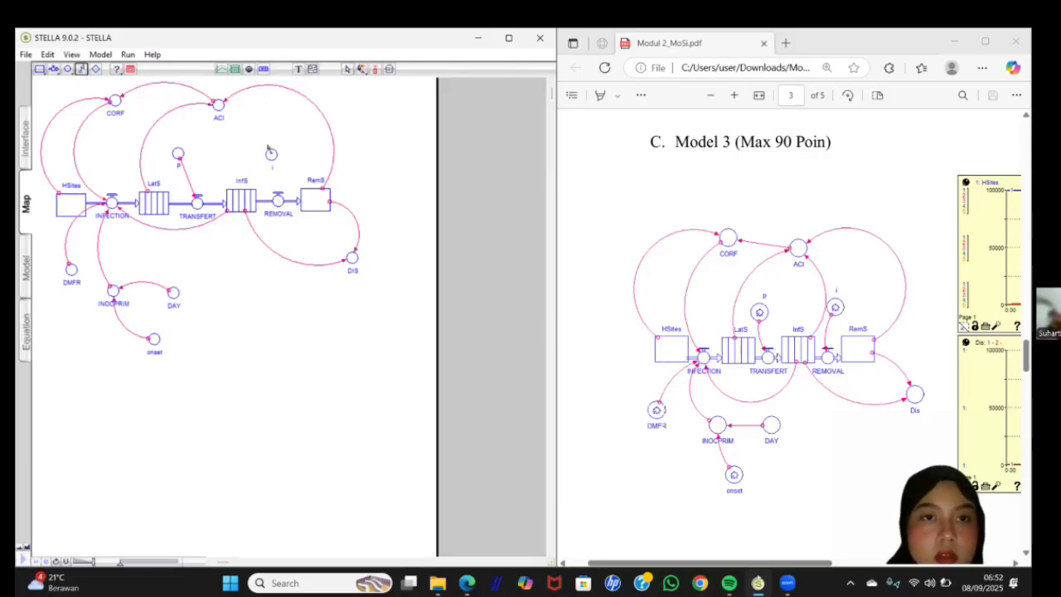
{"action": "left_click_drag", "start_coordinate": [269, 148], "coordinate": [279, 197]}
Draw a connector from the InfS conveyor up to the ACI converter.
{"action": "left_click", "coordinate": [82, 70]}
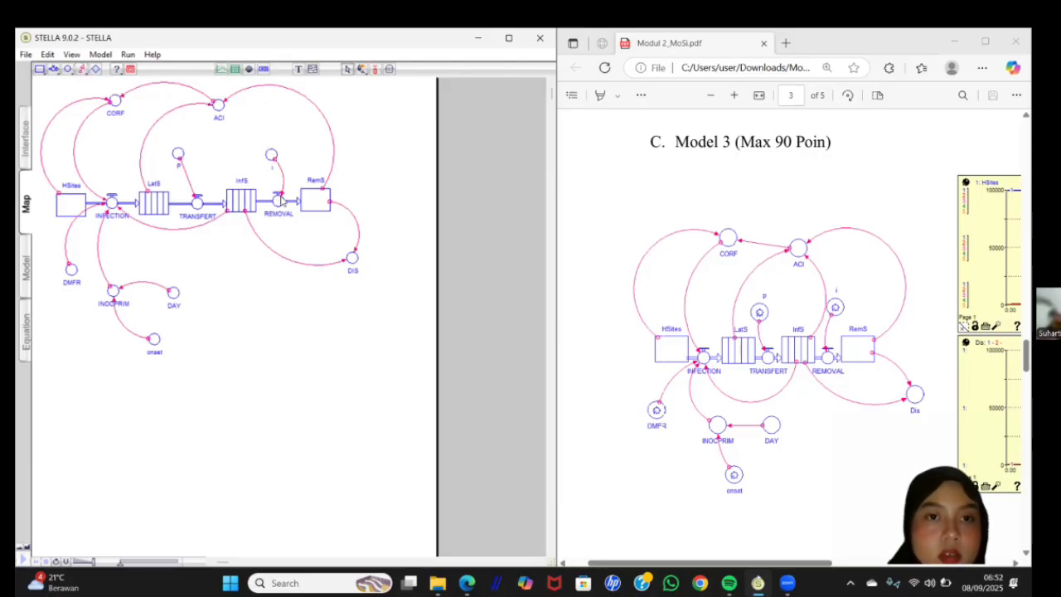
{"action": "left_click", "coordinate": [82, 70]}
{"action": "left_click", "coordinate": [241, 190]}
{"action": "left_click", "coordinate": [82, 70]}
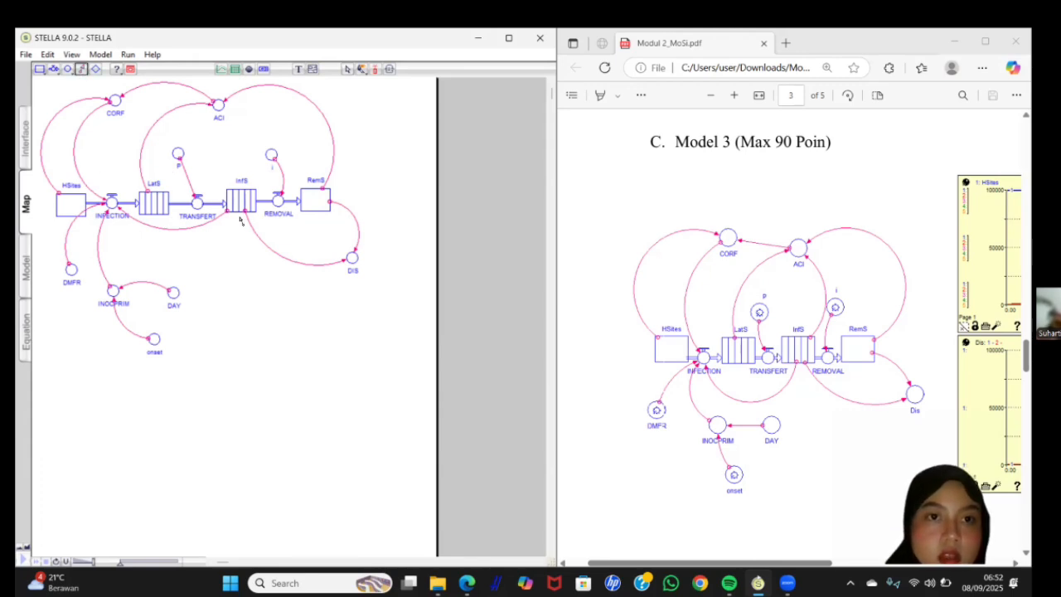
{"action": "left_click_drag", "start_coordinate": [241, 192], "coordinate": [220, 111]}
{"action": "left_click", "coordinate": [82, 69]}
{"action": "left_click_drag", "start_coordinate": [242, 196], "coordinate": [221, 109]}
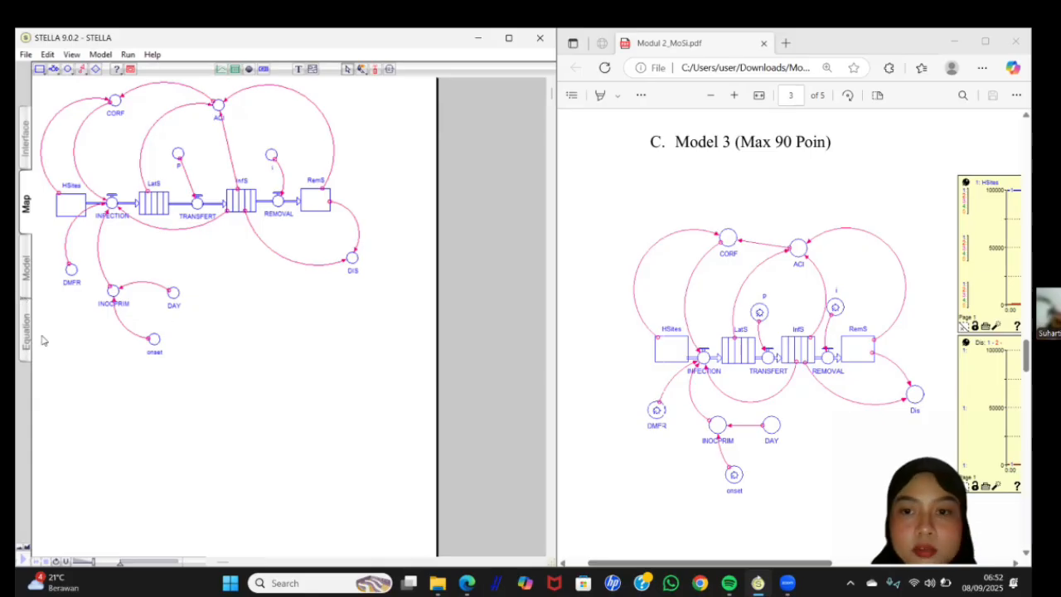
{"action": "left_click", "coordinate": [82, 70]}
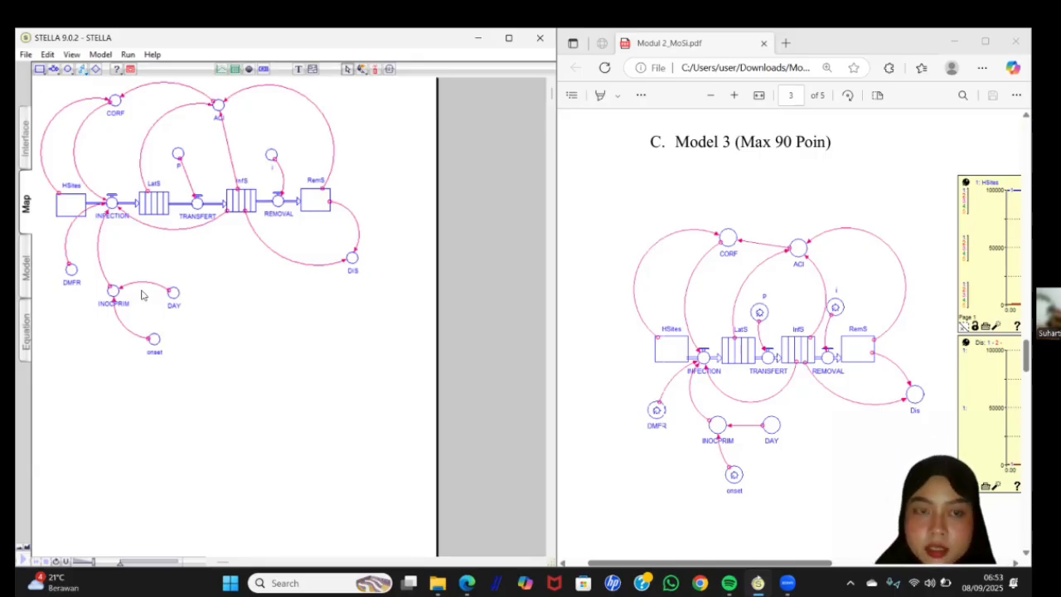
Switch to the Model layer and set the HSites stock's initial value to 100000, following the Model 3 equations in the PDF.
{"action": "left_click", "coordinate": [27, 274]}
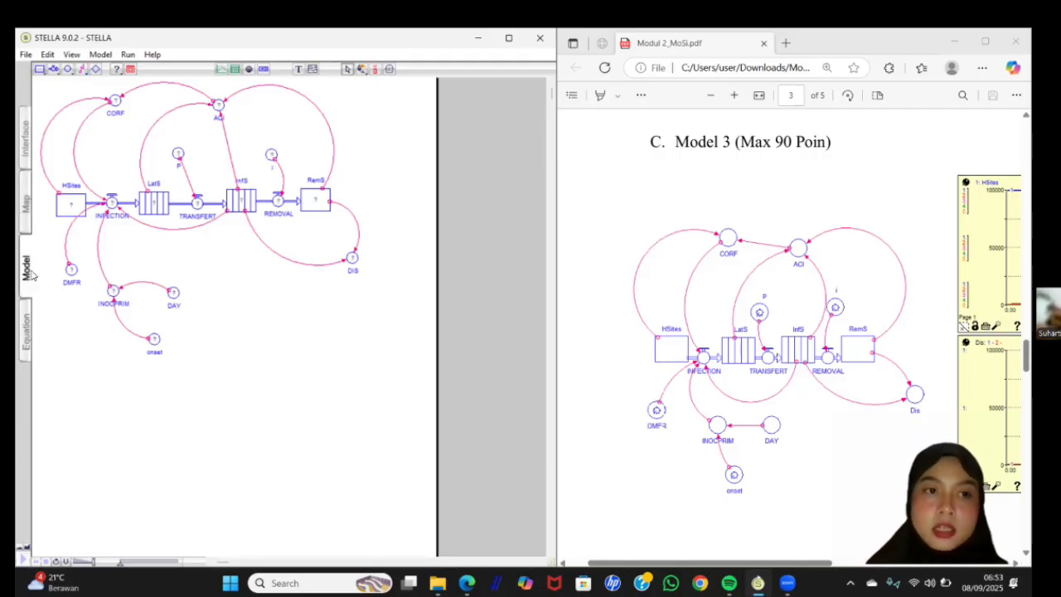
{"action": "scroll", "coordinate": [681, 255], "scroll_direction": "down", "scroll_amount": 10}
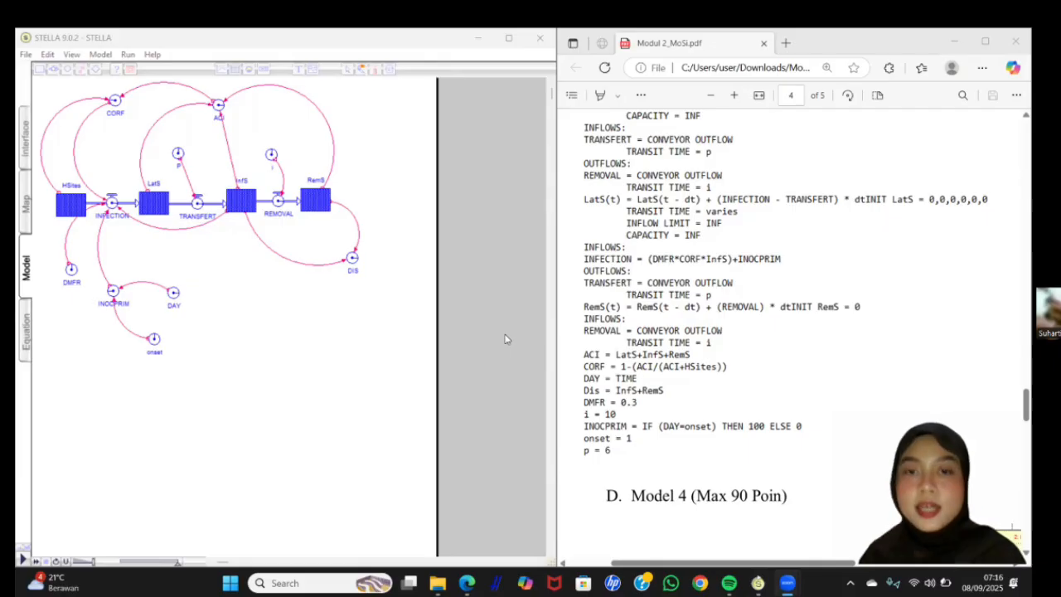
{"action": "scroll", "coordinate": [675, 271], "scroll_direction": "up", "scroll_amount": 3}
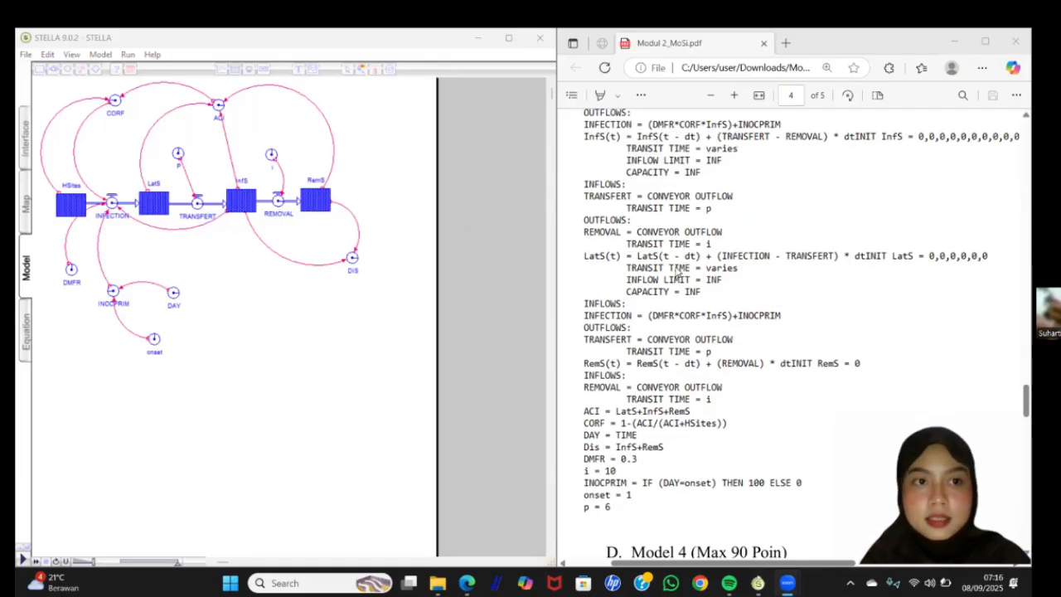
{"action": "left_click", "coordinate": [64, 214]}
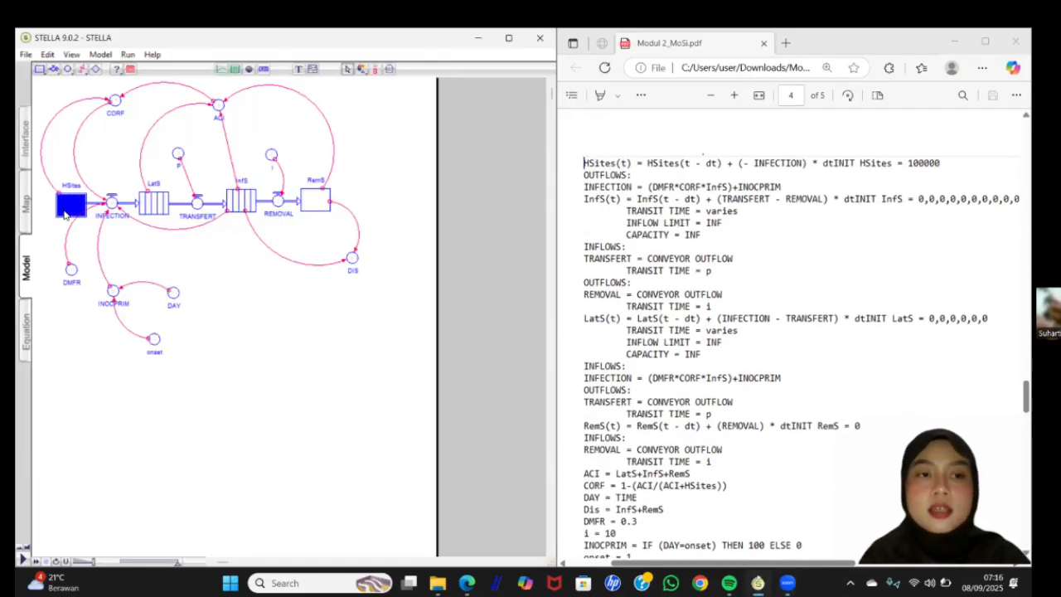
{"action": "double_click", "coordinate": [64, 214]}
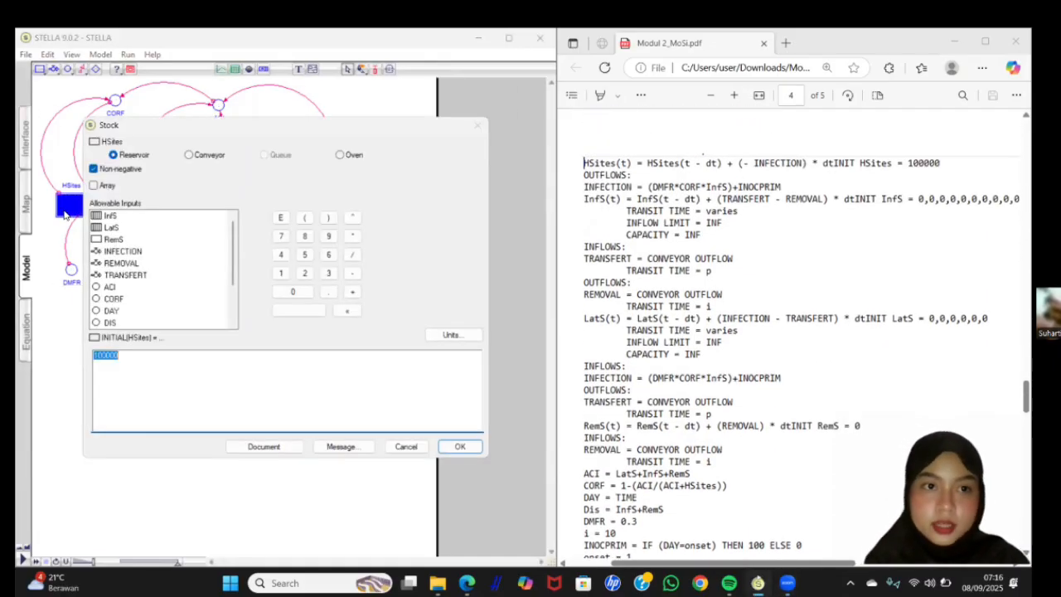
{"action": "left_click", "coordinate": [145, 358]}
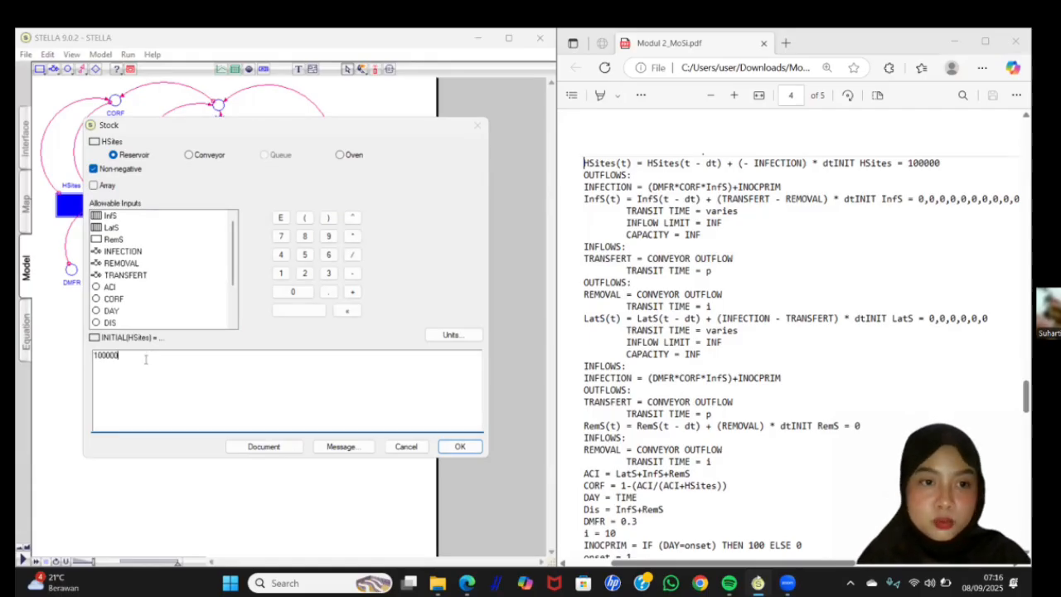
{"action": "scroll", "coordinate": [941, 190], "scroll_direction": "right", "scroll_amount": 3}
{"action": "scroll", "coordinate": [941, 191], "scroll_direction": "left", "scroll_amount": 4}
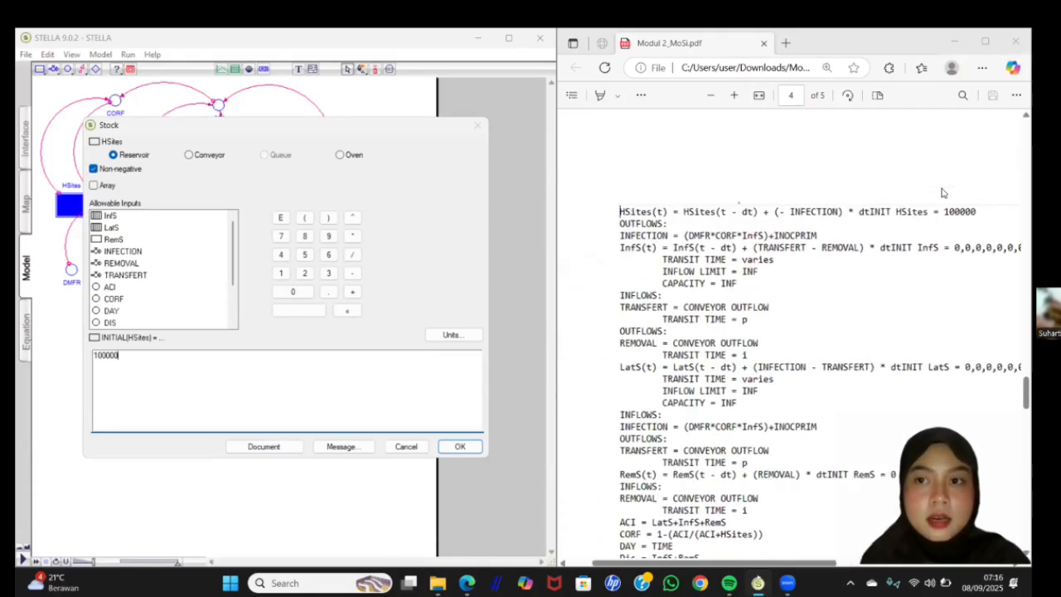
{"action": "left_click", "coordinate": [460, 446]}
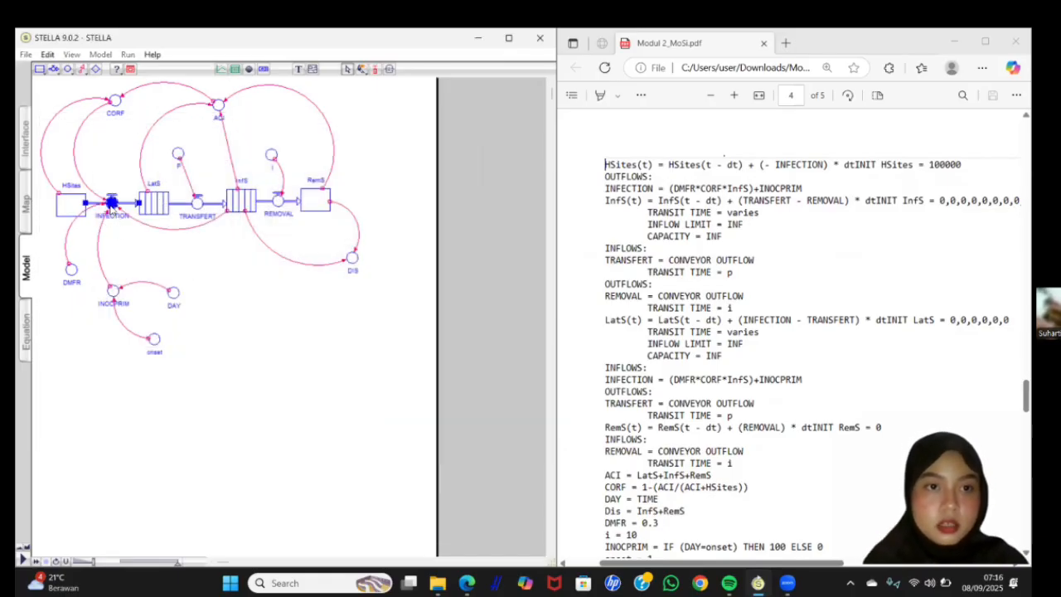
Define the INFECTION flow as (DMFR*CORF*InfS)+INOCPRIM.
{"action": "double_click", "coordinate": [111, 201]}
{"action": "type", "text": "(DMFR*CORF*InfS)+INOCPRIM"}
{"action": "scroll", "coordinate": [682, 455], "scroll_direction": "down", "scroll_amount": 3}
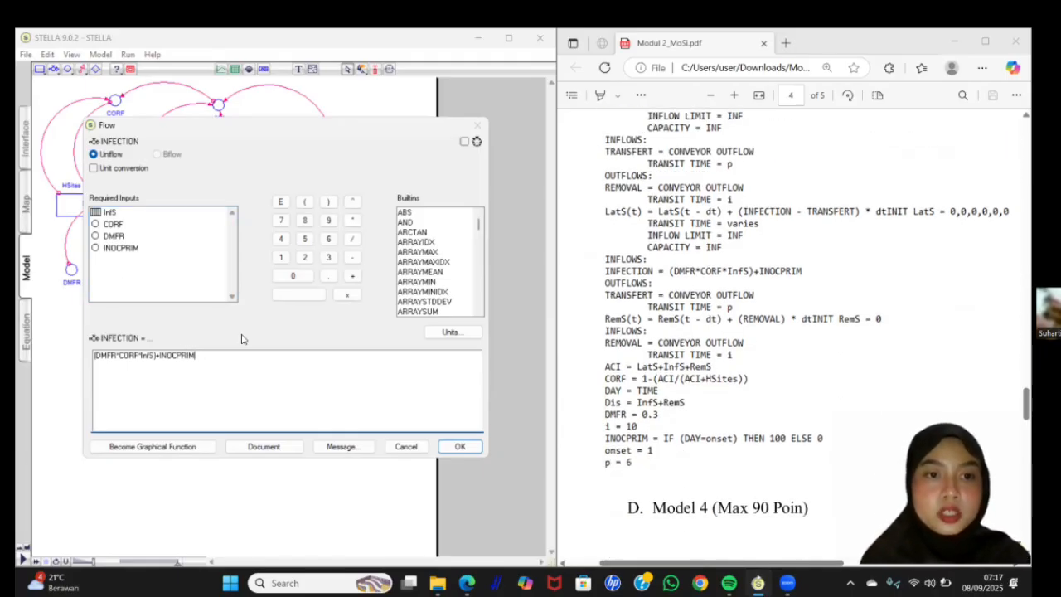
{"action": "left_click", "coordinate": [462, 446]}
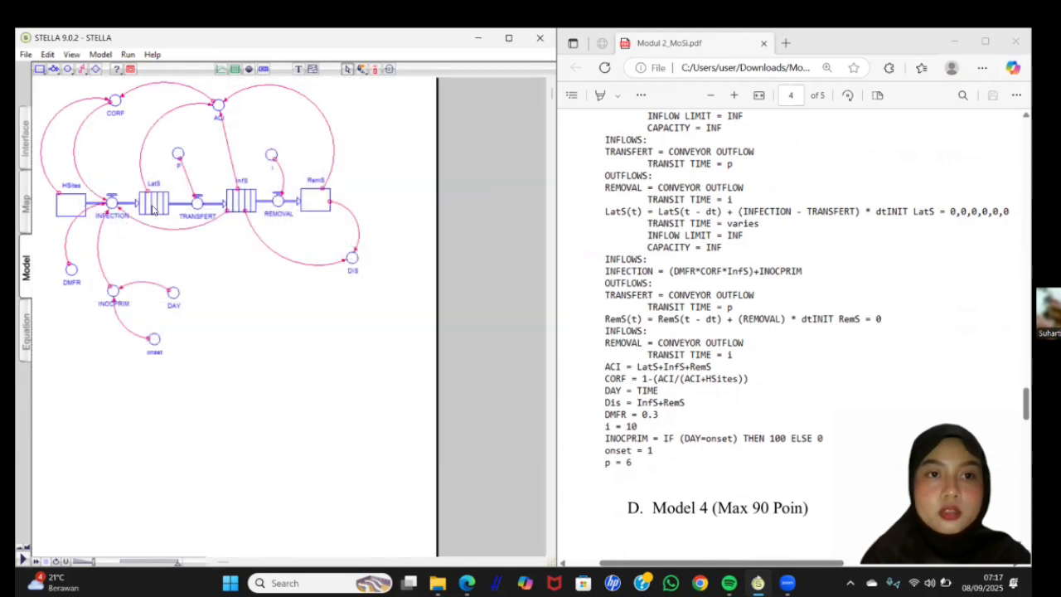
Set the LatS conveyor's initial value to 0,0,0,0,0,0 with inflow limit and capacity at INF.
{"action": "left_click", "coordinate": [153, 210]}
{"action": "double_click", "coordinate": [153, 209]}
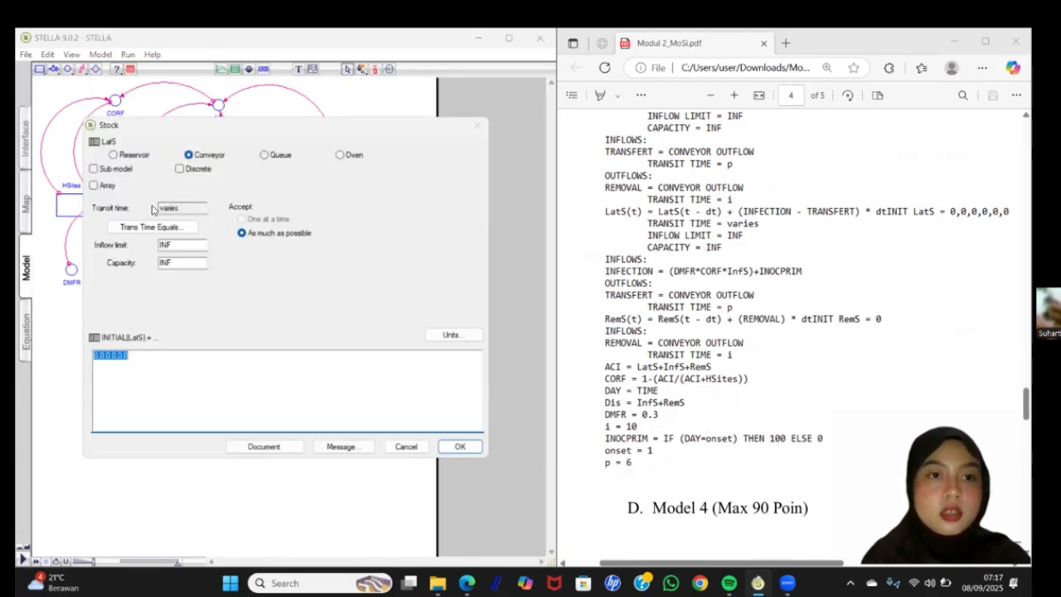
{"action": "left_click", "coordinate": [141, 355]}
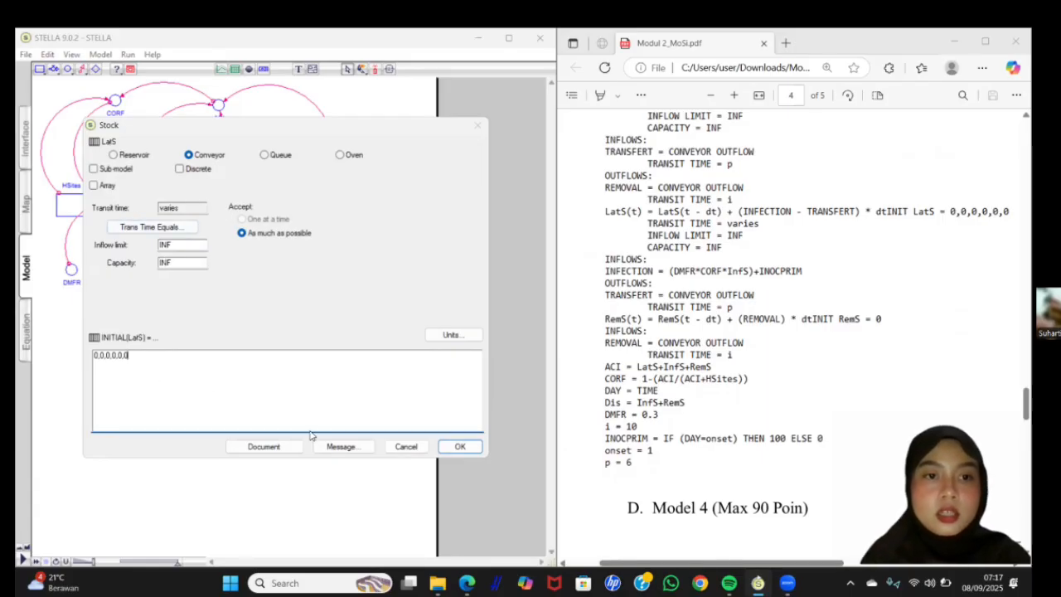
{"action": "left_click", "coordinate": [460, 447]}
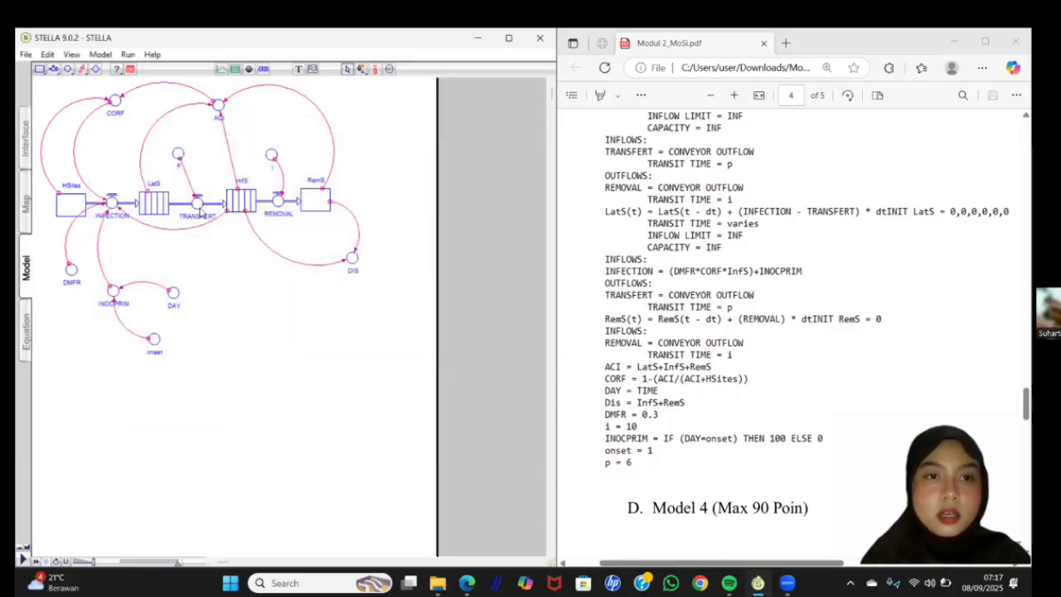
Set the TRANSFERT flow's transit time to P and the InfS conveyor's initial value to 0,0,0,0,0,0,0,0,0,0.
{"action": "double_click", "coordinate": [199, 212]}
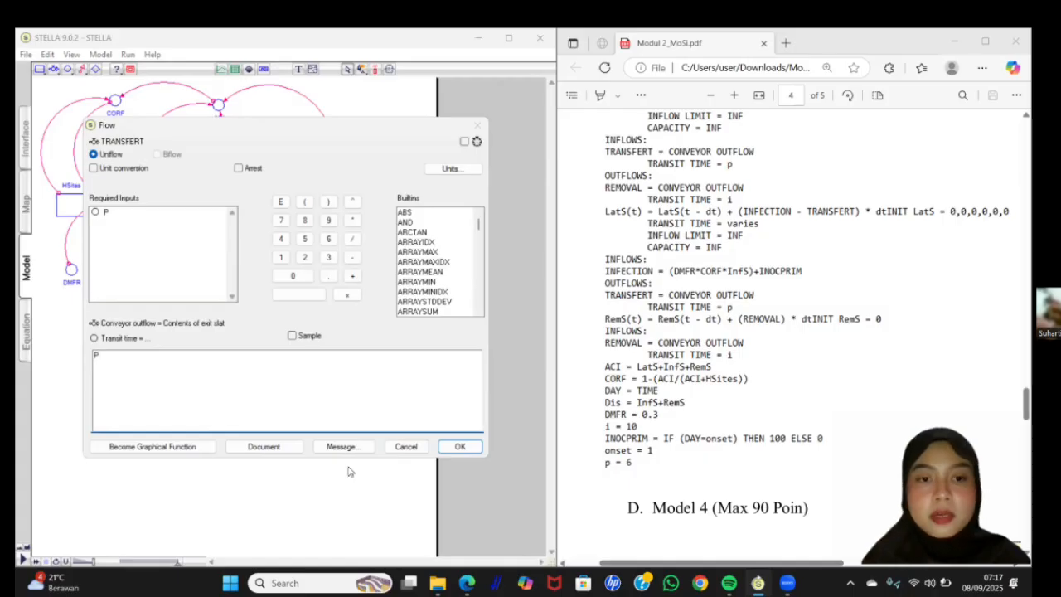
{"action": "left_click", "coordinate": [460, 446]}
{"action": "double_click", "coordinate": [240, 203]}
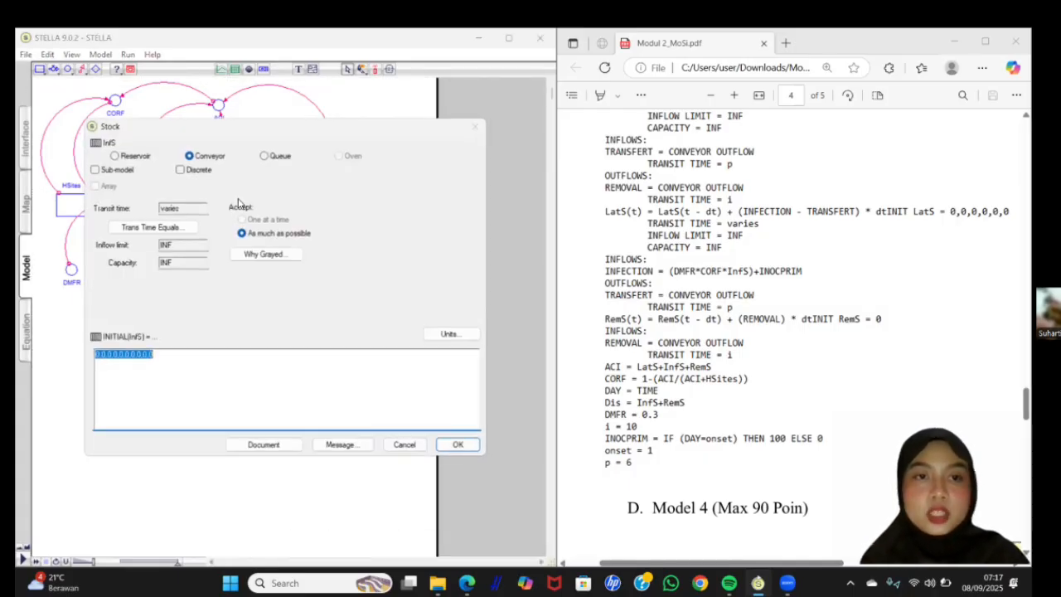
{"action": "left_click", "coordinate": [175, 354]}
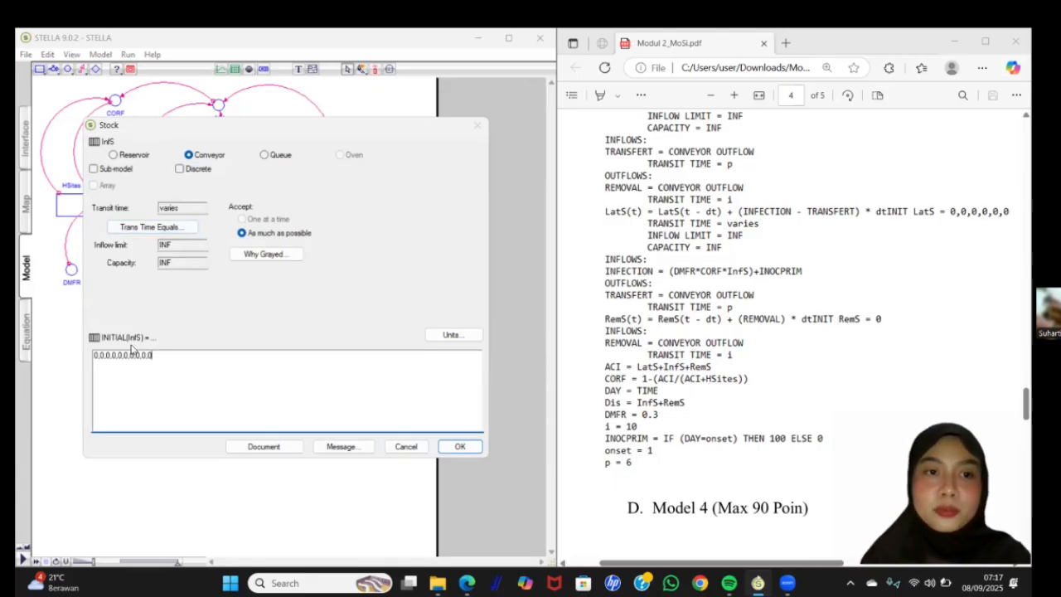
{"action": "left_click", "coordinate": [461, 447]}
Set the REMOVAL flow's transit time to i and the RemS reservoir's initial value to 0.
{"action": "left_click", "coordinate": [278, 202]}
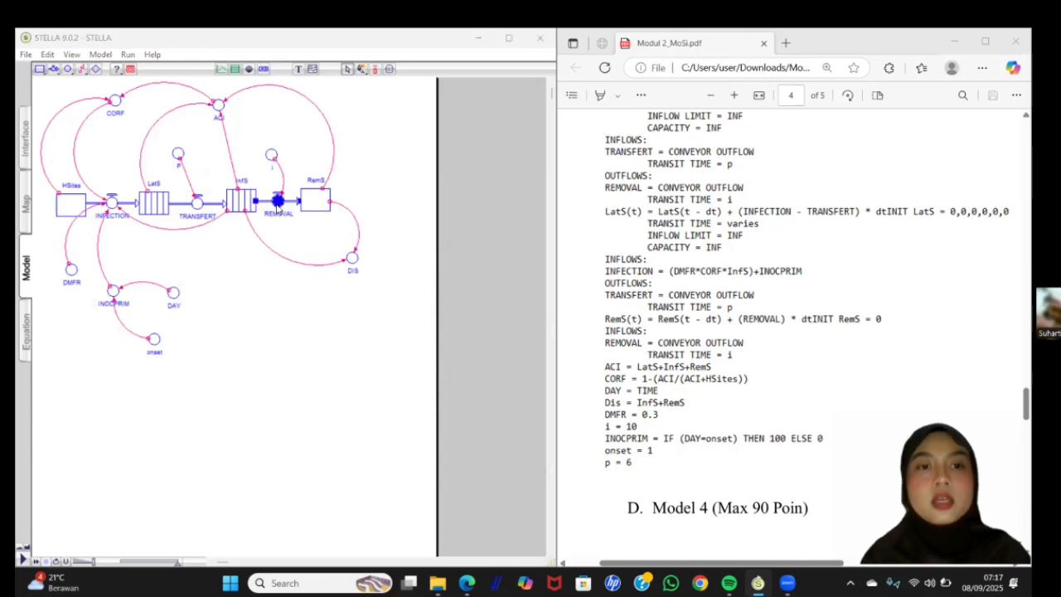
{"action": "double_click", "coordinate": [277, 204]}
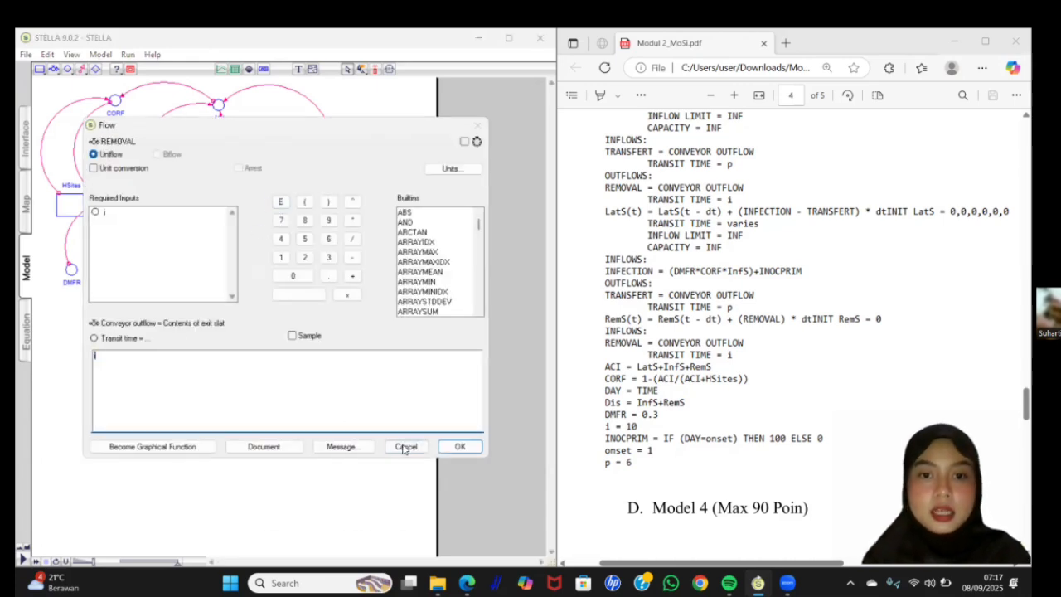
{"action": "left_click", "coordinate": [460, 447]}
{"action": "left_click", "coordinate": [314, 201]}
{"action": "double_click", "coordinate": [314, 201]}
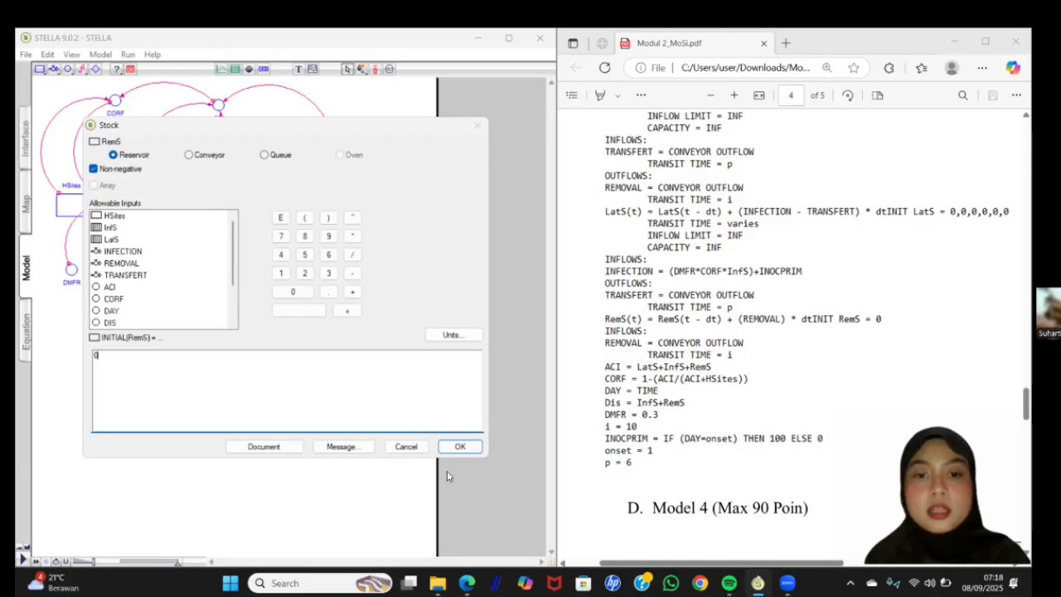
{"action": "left_click", "coordinate": [460, 445]}
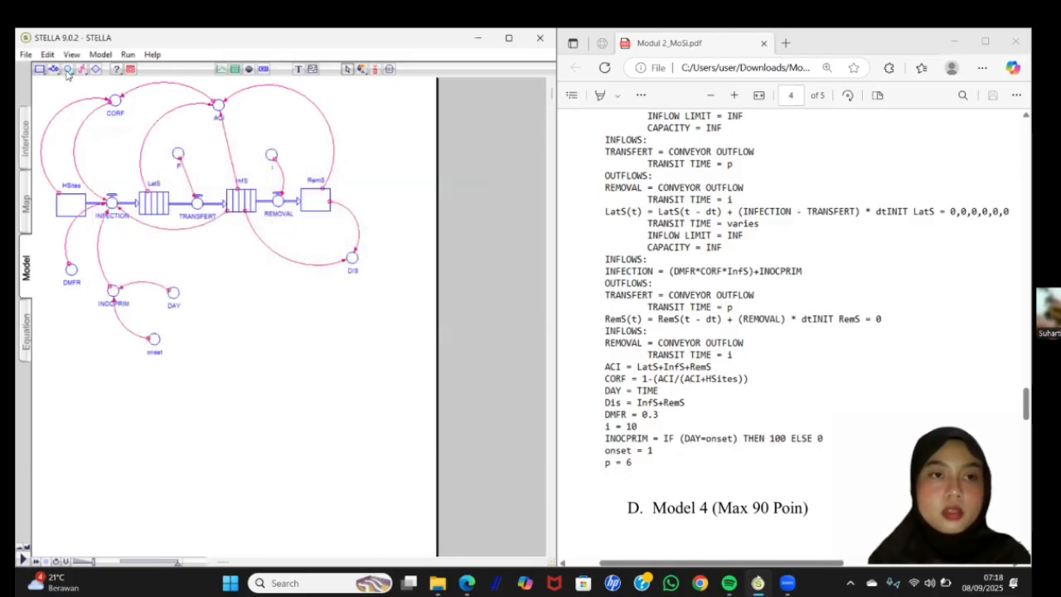
Define the CORF converter as 1-(ACI/(ACI+HSites)).
{"action": "double_click", "coordinate": [113, 102]}
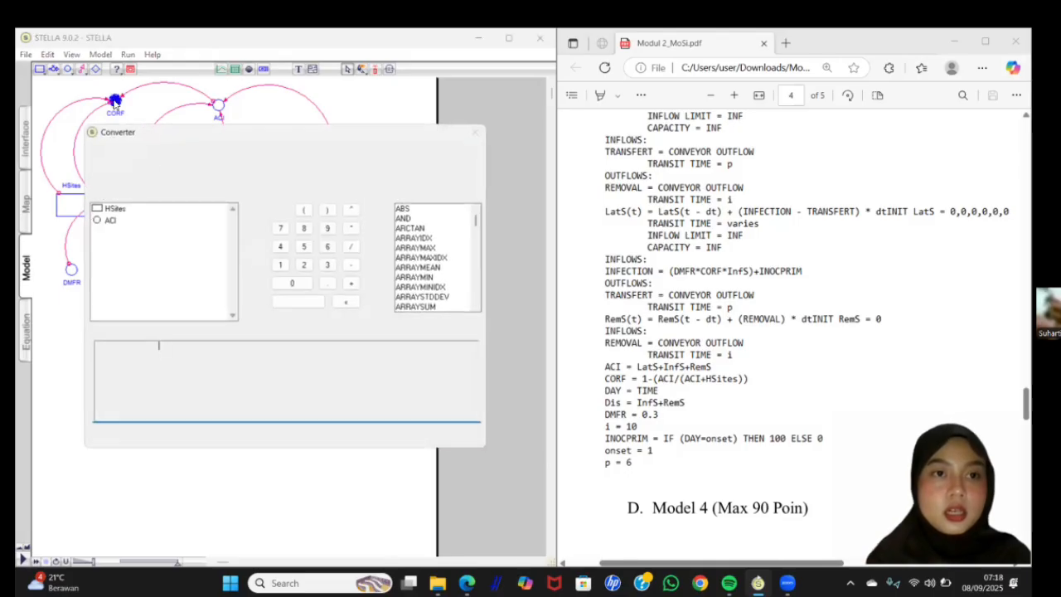
{"action": "left_click", "coordinate": [141, 350]}
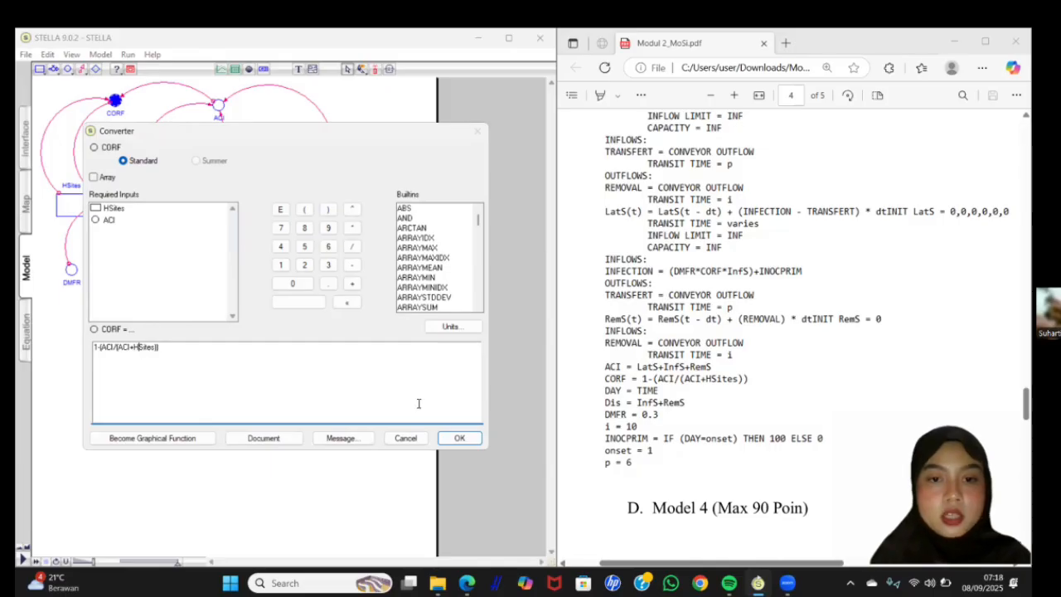
{"action": "left_click", "coordinate": [459, 438]}
Set the P converter to 6 and define the ACI converter as LatS+InfS+RemS.
{"action": "double_click", "coordinate": [178, 152]}
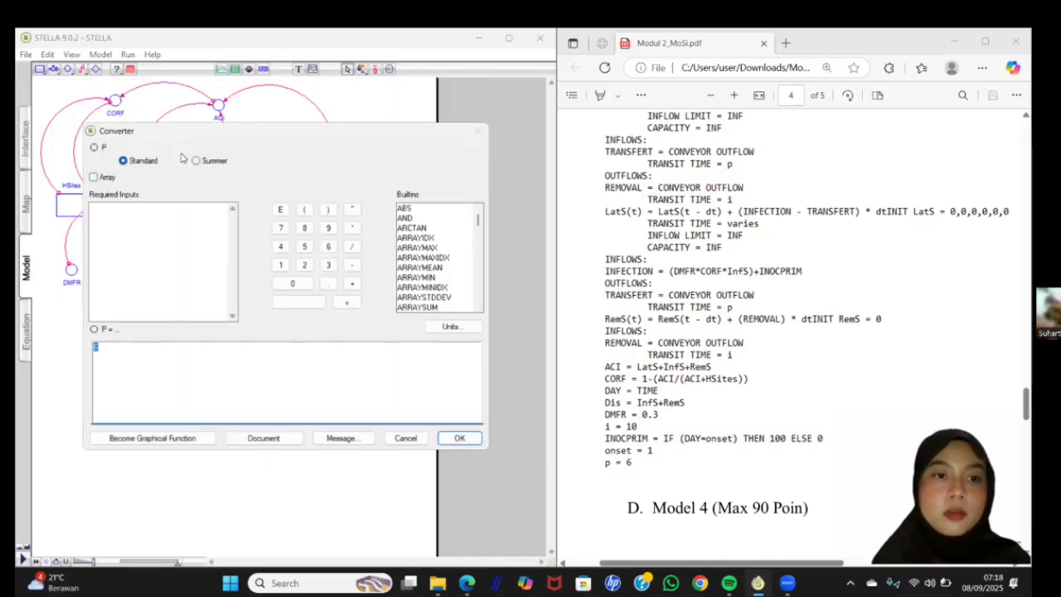
{"action": "left_click", "coordinate": [469, 439]}
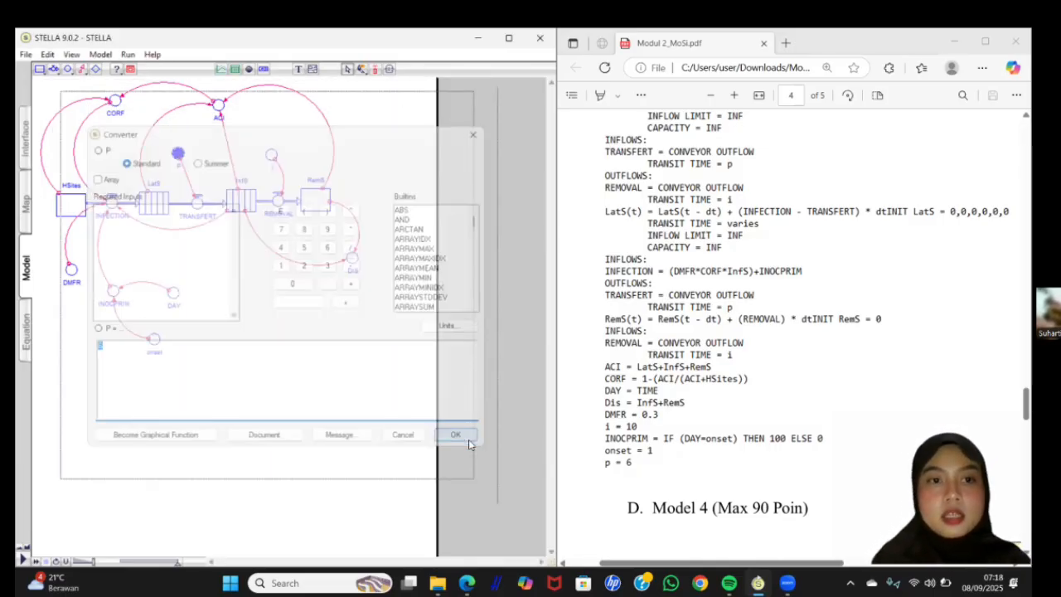
{"action": "double_click", "coordinate": [218, 104]}
{"action": "left_click", "coordinate": [184, 348]}
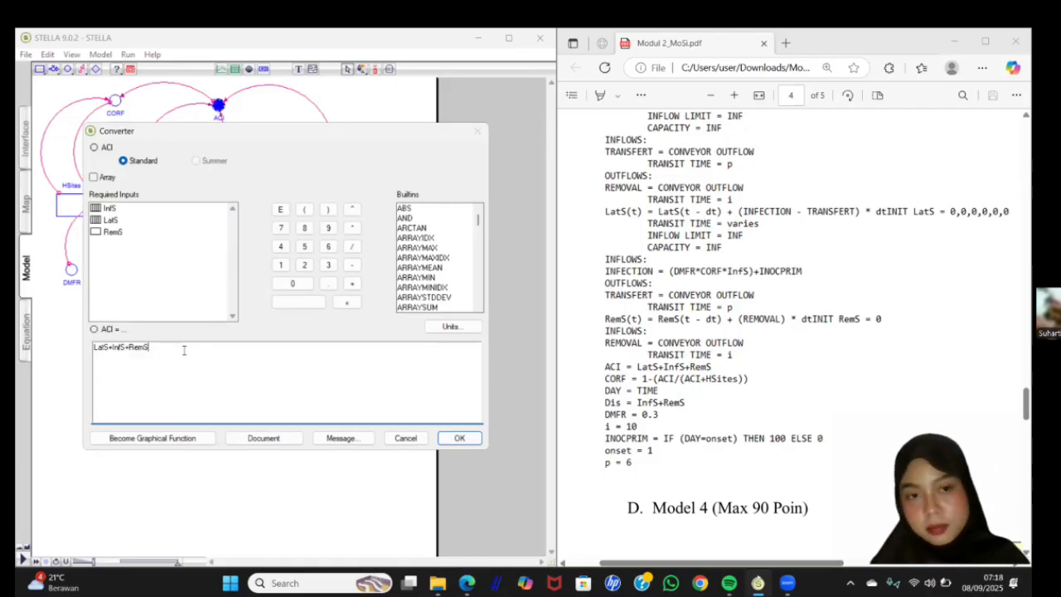
{"action": "left_click", "coordinate": [459, 438]}
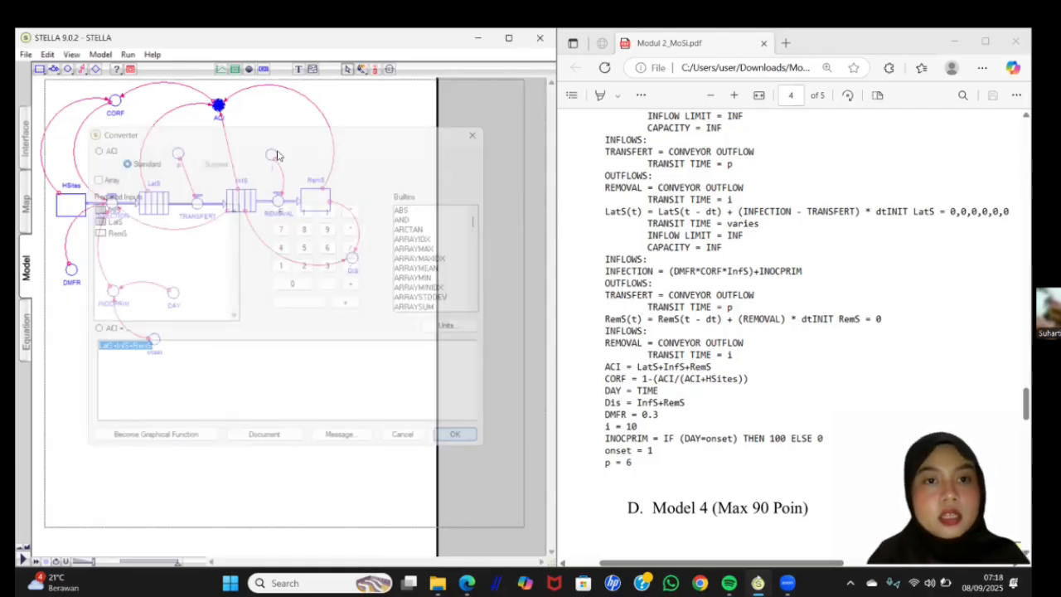
Set the i converter to 10 and define the DIS converter as InfS+RemS.
{"action": "double_click", "coordinate": [271, 156]}
{"action": "left_click", "coordinate": [138, 368]}
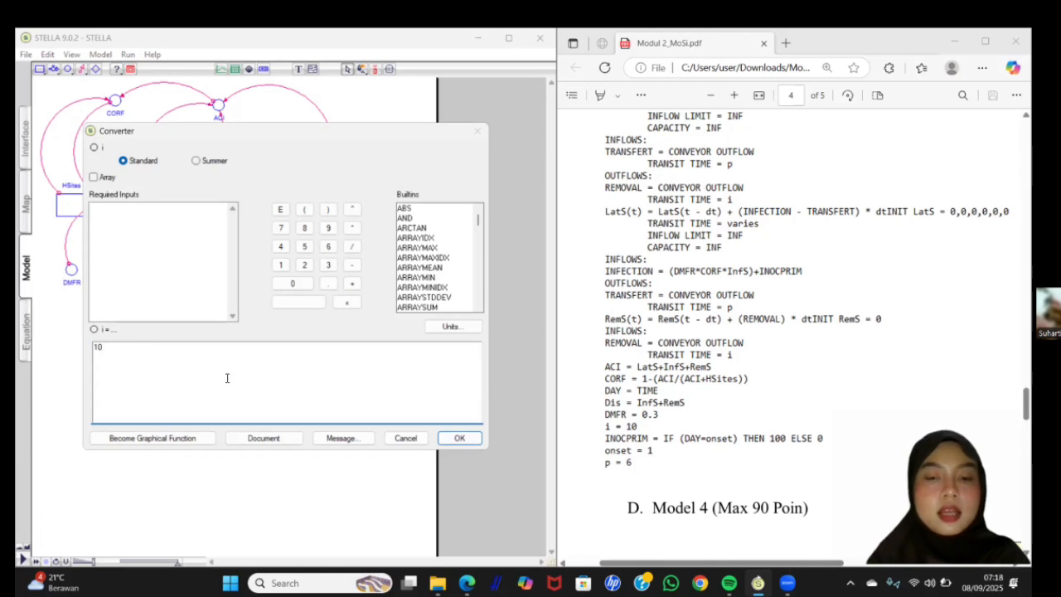
{"action": "left_click", "coordinate": [459, 437]}
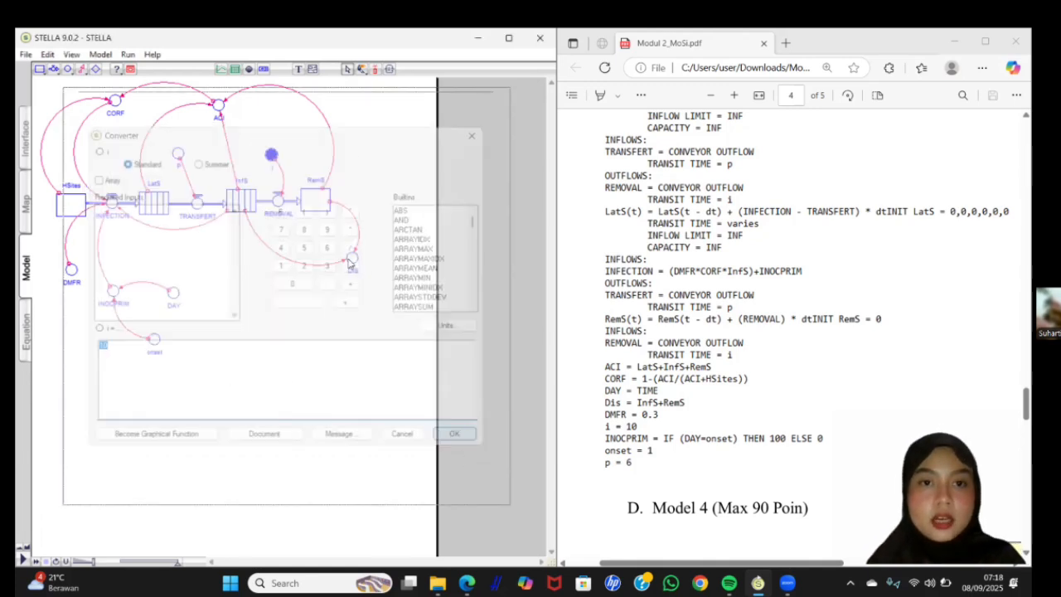
{"action": "double_click", "coordinate": [350, 263]}
{"action": "left_click", "coordinate": [220, 364]}
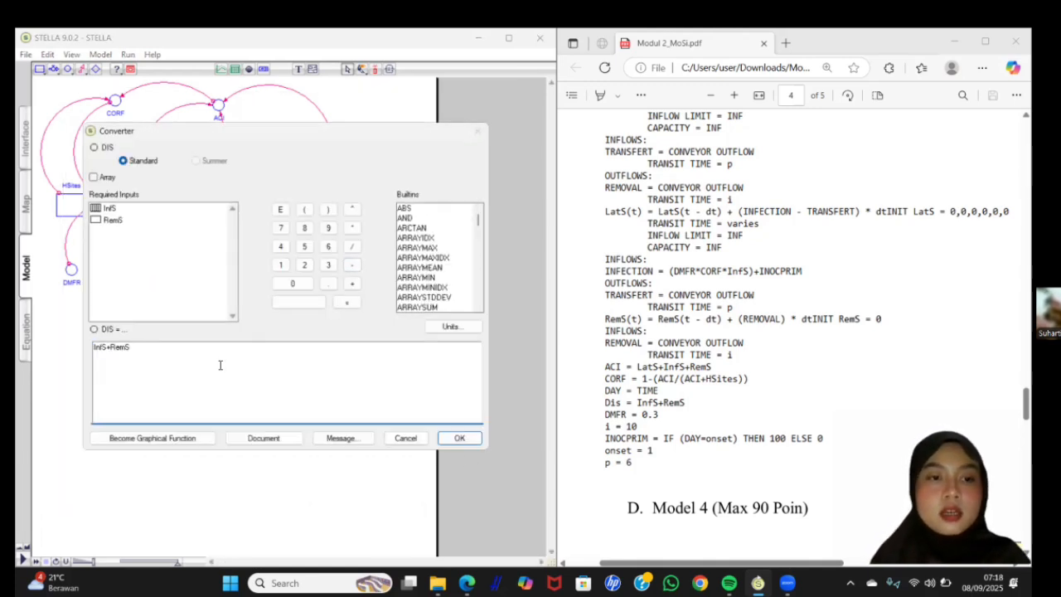
{"action": "left_click", "coordinate": [459, 437]}
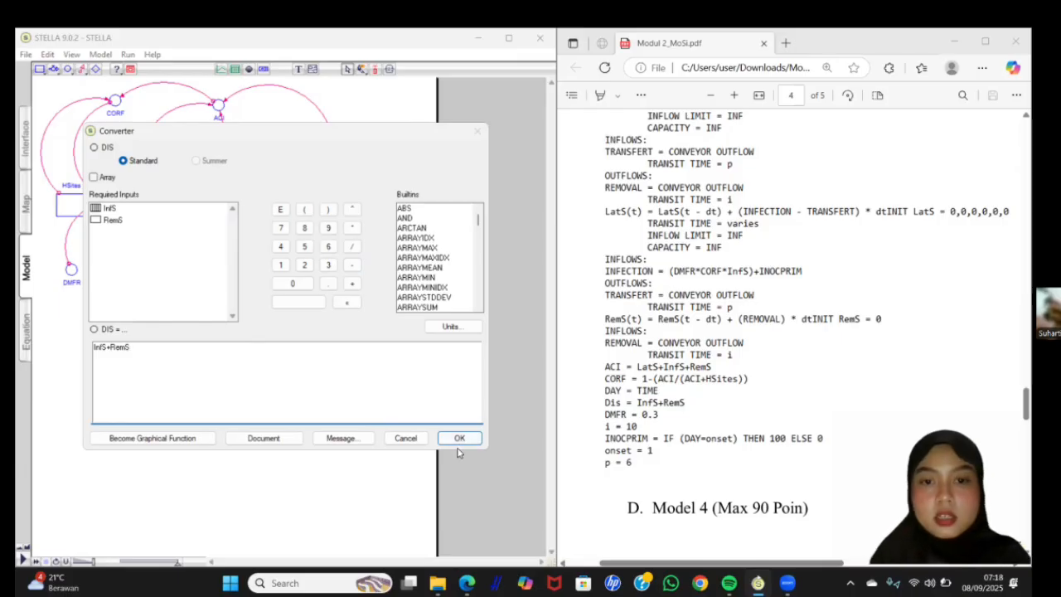
Define the DAY converter as TIME and set the onset converter to 1.
{"action": "double_click", "coordinate": [170, 295]}
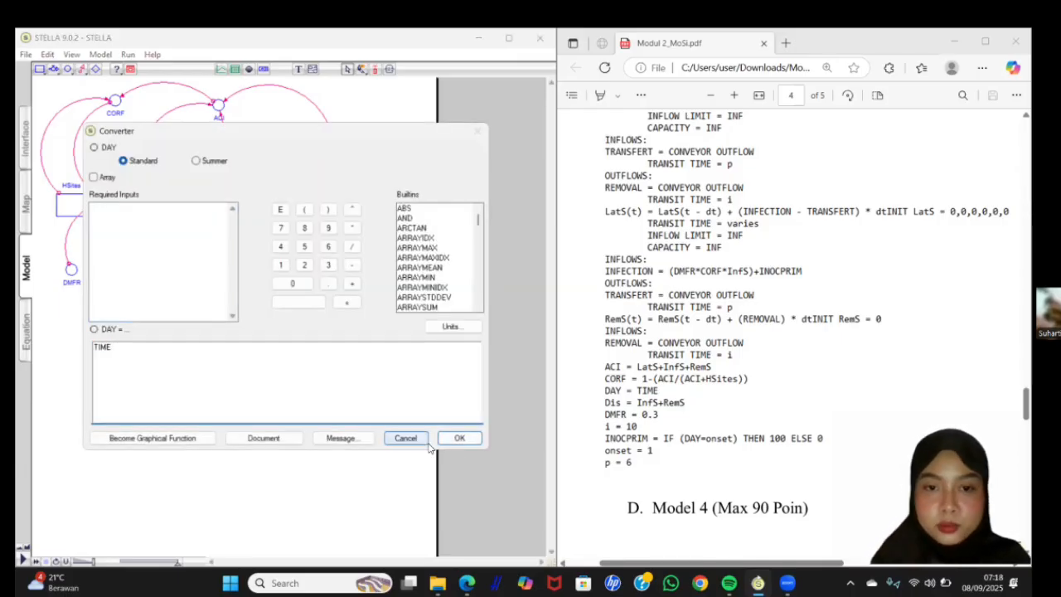
{"action": "left_click", "coordinate": [459, 438]}
{"action": "double_click", "coordinate": [153, 340]}
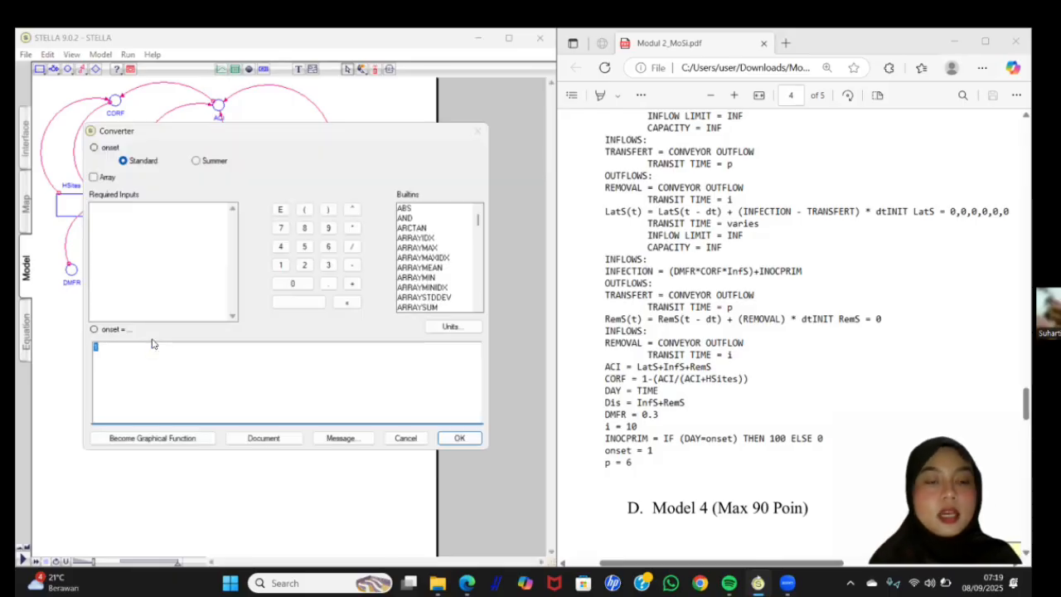
{"action": "left_click", "coordinate": [459, 437]}
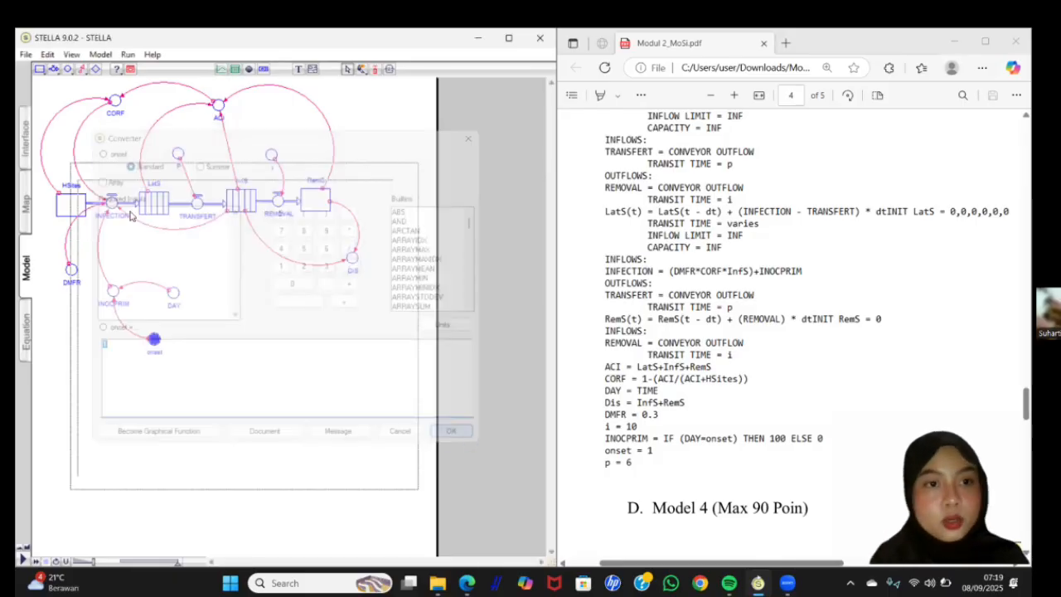
Define the INOCPRIM converter as IF (DAY=onset) THEN 100 ELSE 0.
{"action": "double_click", "coordinate": [116, 291]}
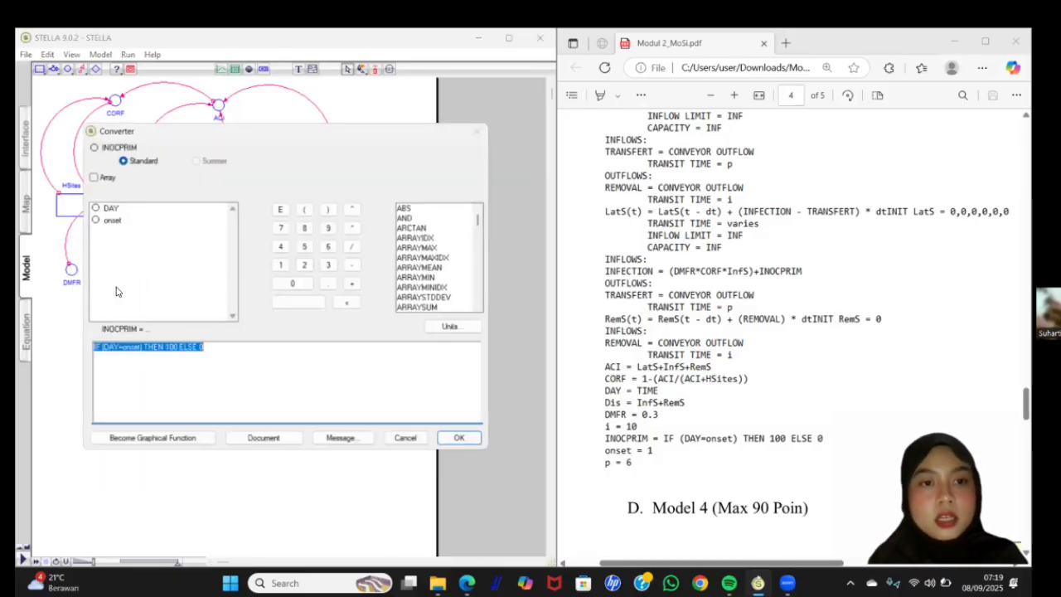
{"action": "left_click", "coordinate": [223, 349]}
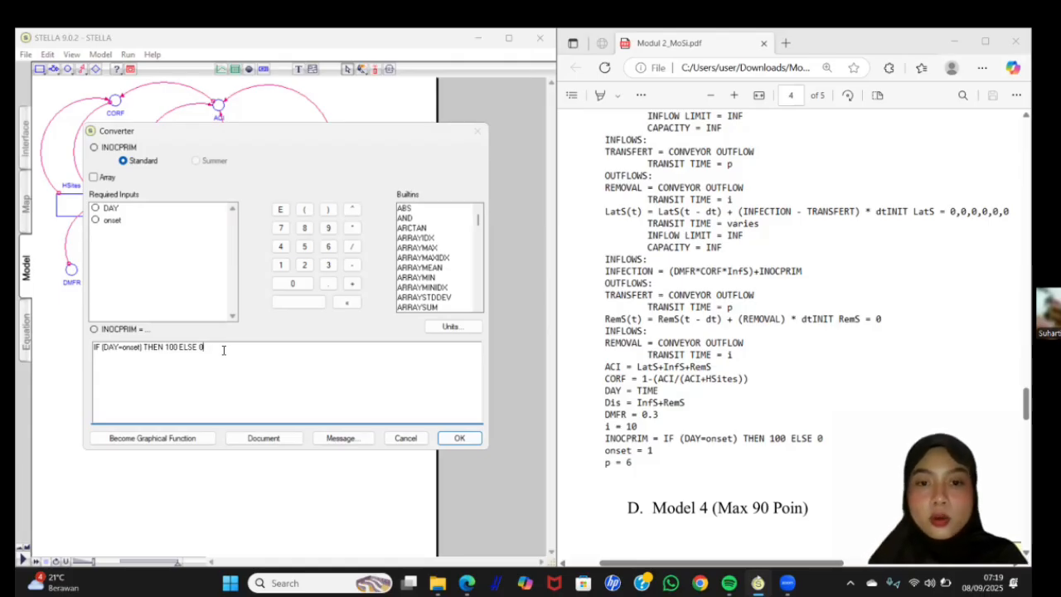
{"action": "left_click", "coordinate": [461, 439]}
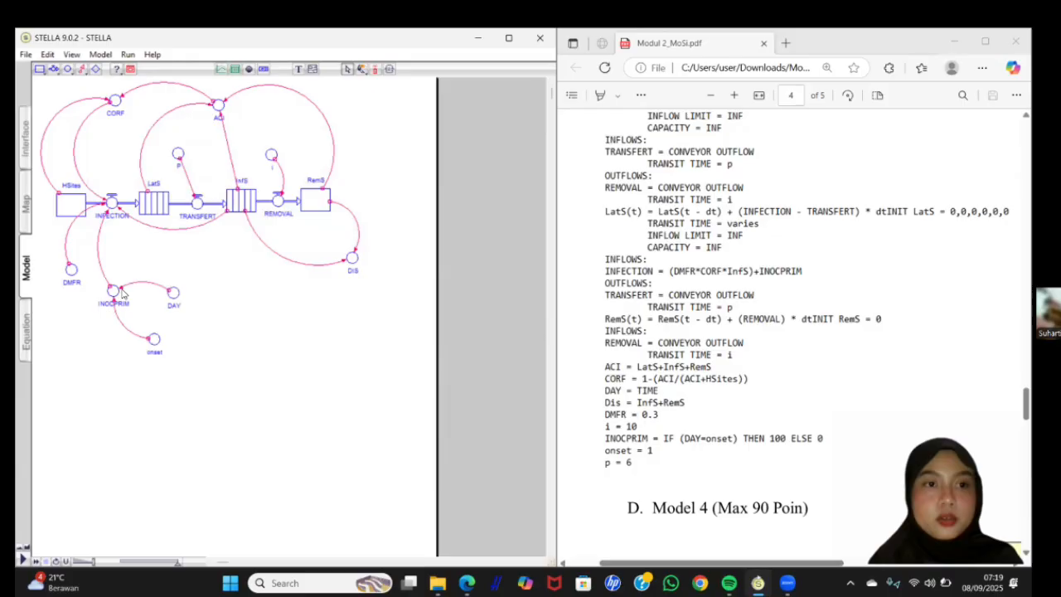
Set the DMFR converter's value to 0.3.
{"action": "double_click", "coordinate": [71, 270]}
{"action": "type", "text": "0.3"}
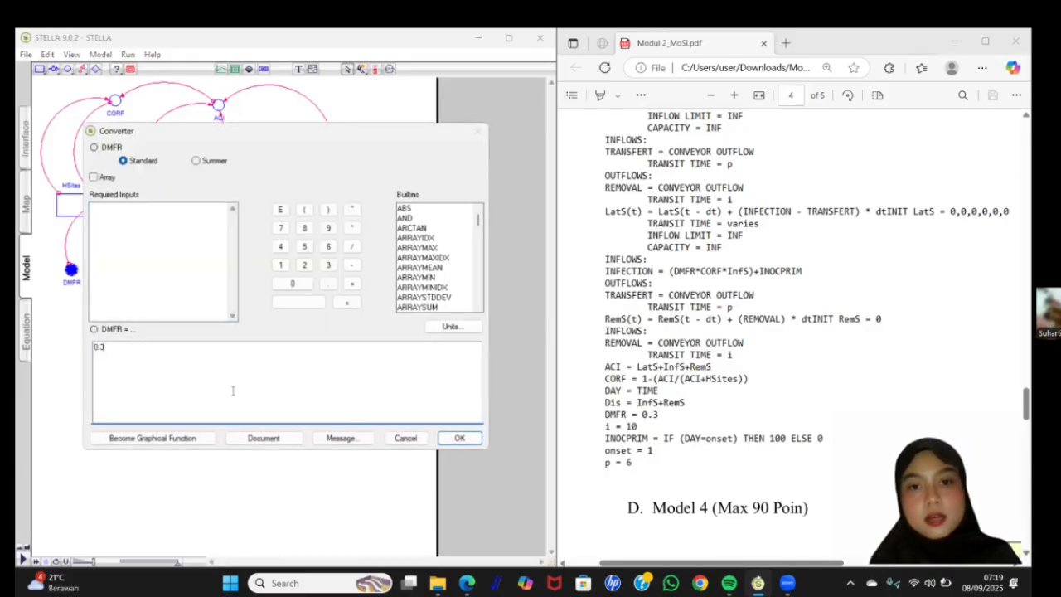
{"action": "left_click", "coordinate": [461, 445]}
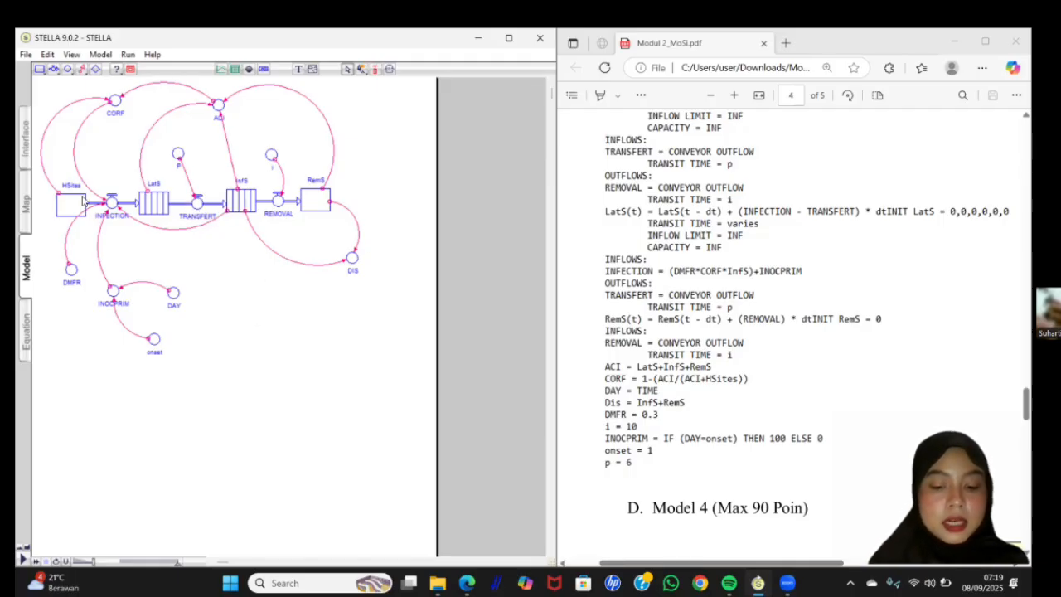
{"action": "mouse_move", "coordinate": [84, 199]}
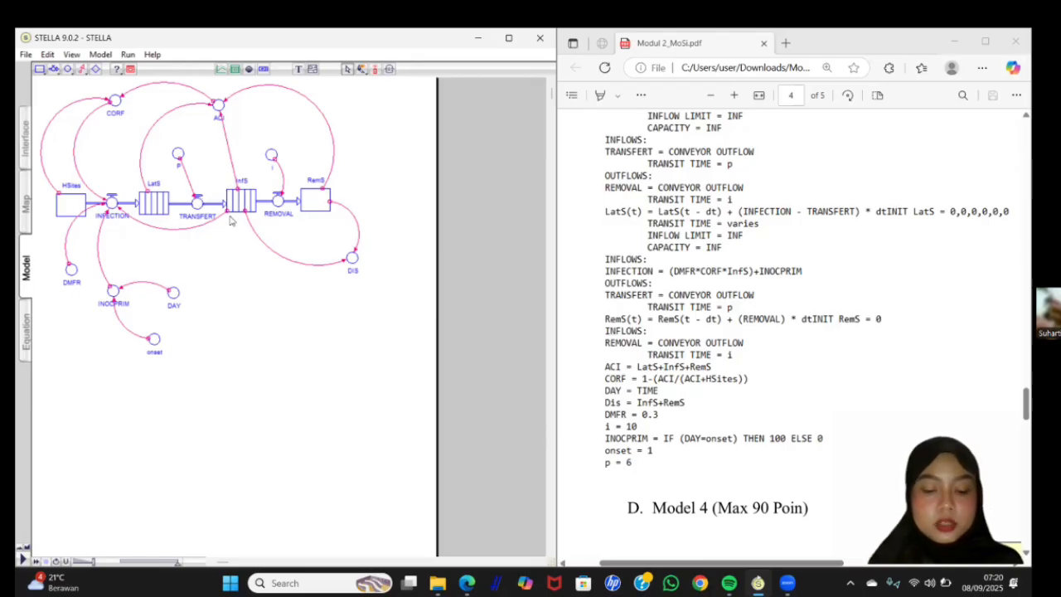
{"action": "mouse_move", "coordinate": [323, 178]}
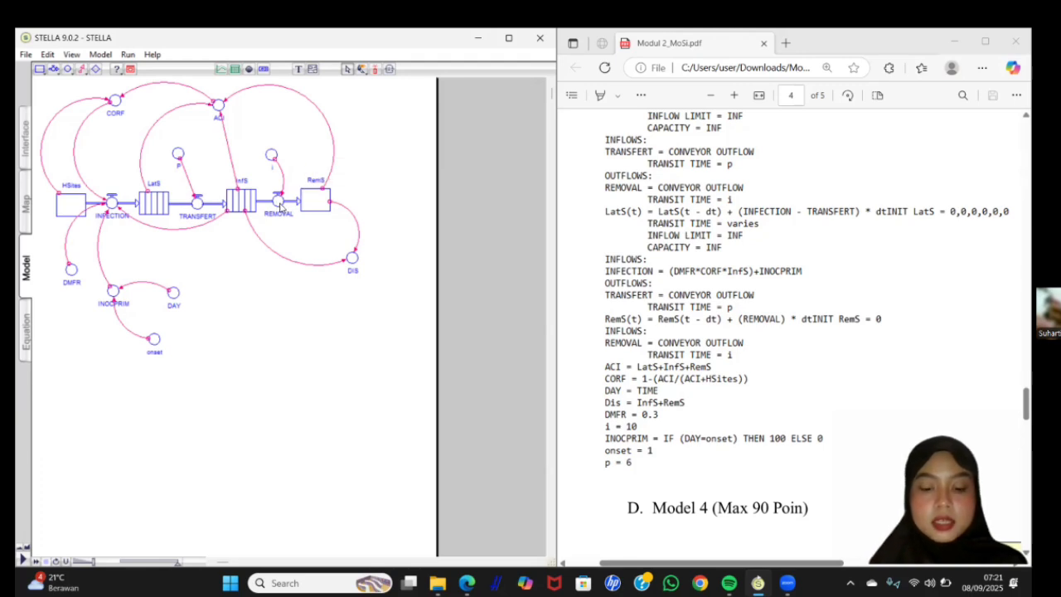
{"action": "mouse_move", "coordinate": [280, 205]}
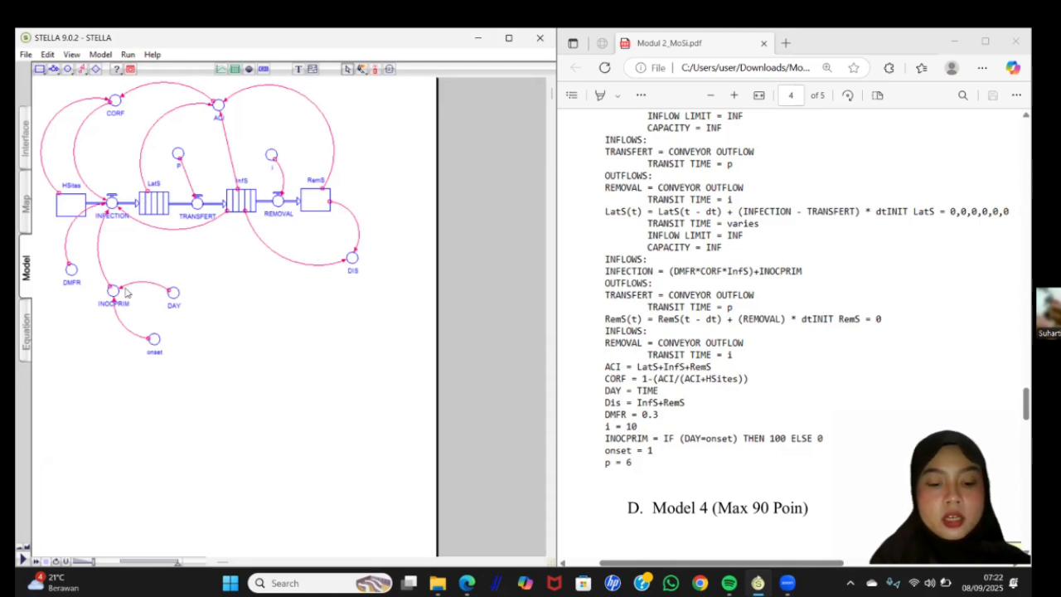
{"action": "mouse_move", "coordinate": [119, 300]}
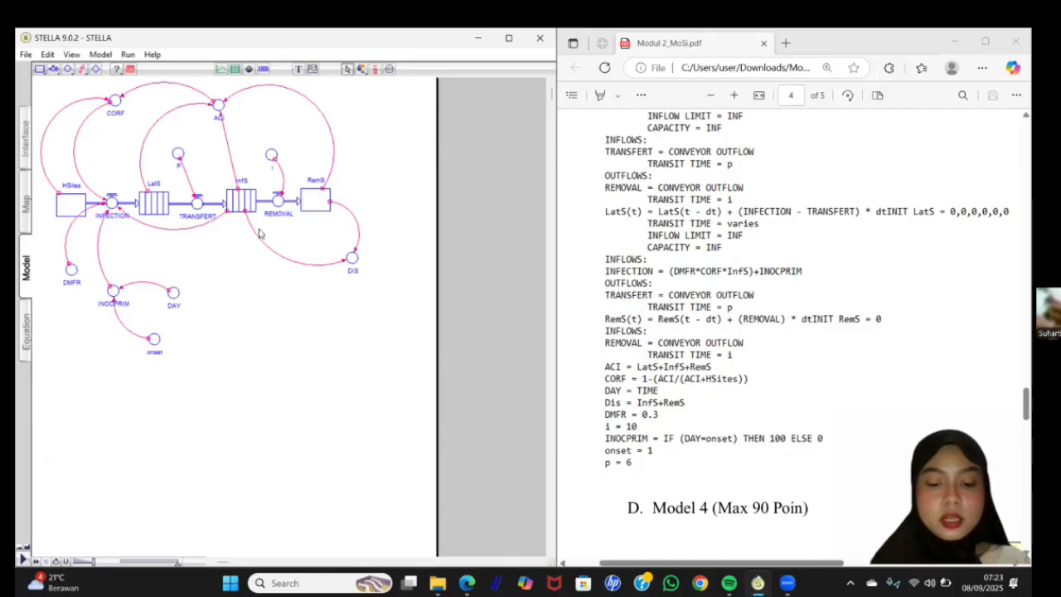
Bring up the Model 3 result graphs in the PDF as reference and place a graph pad on the Interface layer.
{"action": "key", "text": "Page_Up"}
{"action": "key", "text": "Page_Up"}
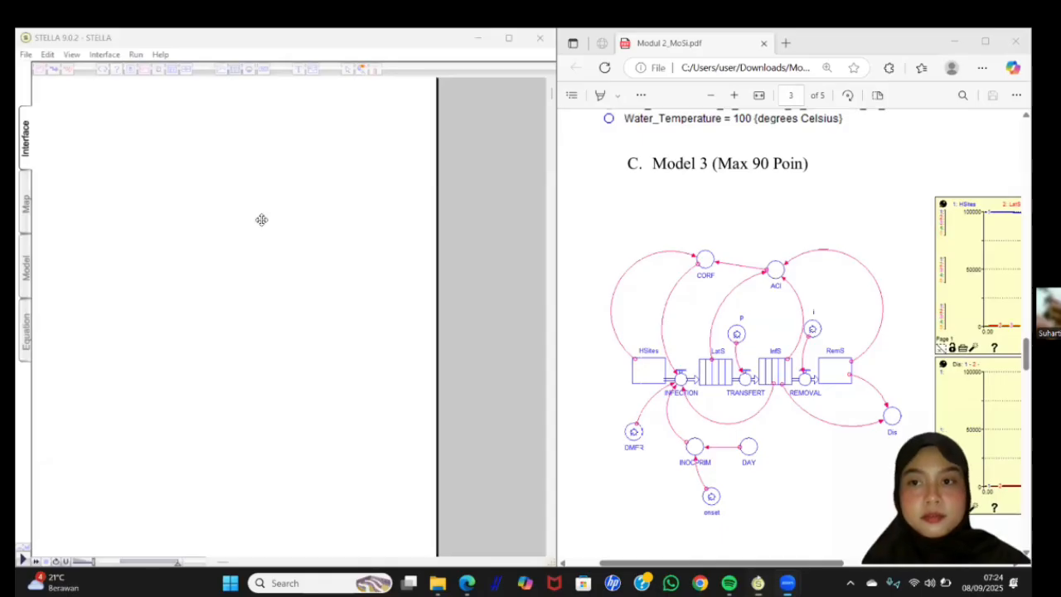
{"action": "scroll", "coordinate": [639, 295], "scroll_direction": "right", "scroll_amount": 4}
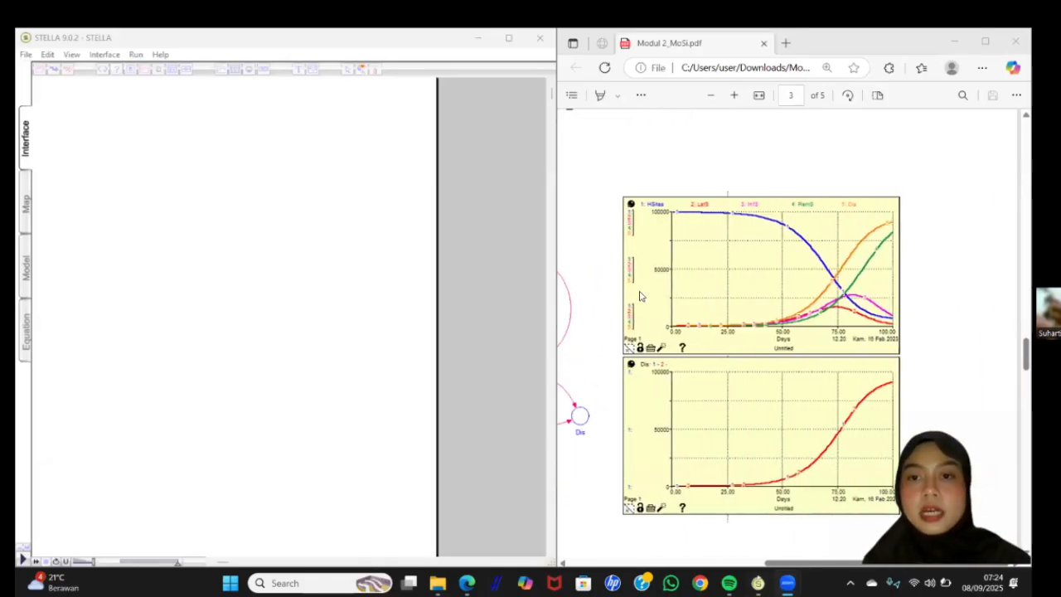
{"action": "scroll", "coordinate": [639, 296], "scroll_direction": "left", "scroll_amount": 2}
{"action": "scroll", "coordinate": [639, 296], "scroll_direction": "right", "scroll_amount": 2}
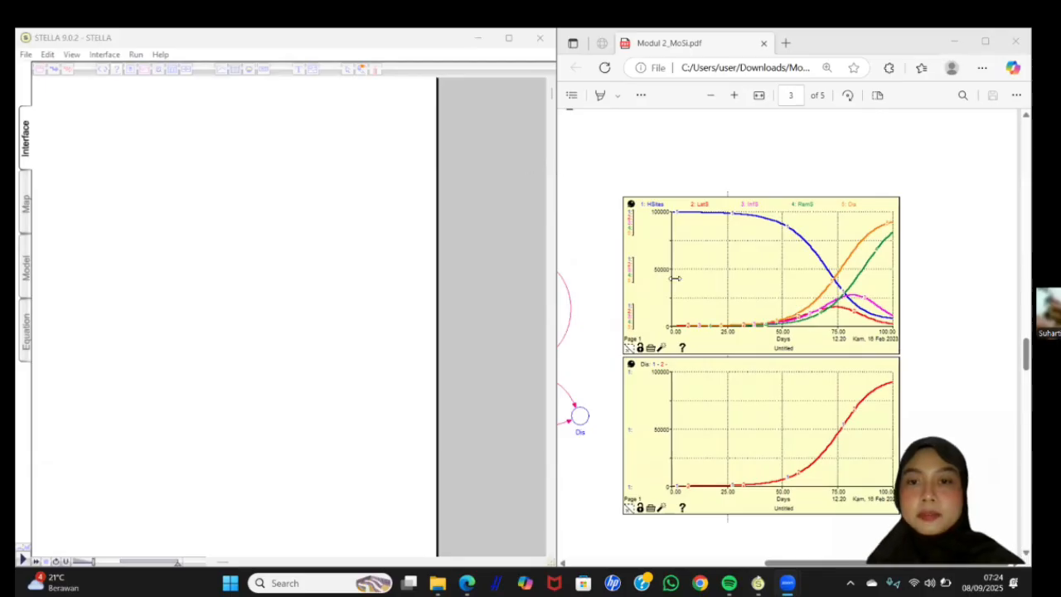
{"action": "left_click", "coordinate": [335, 295]}
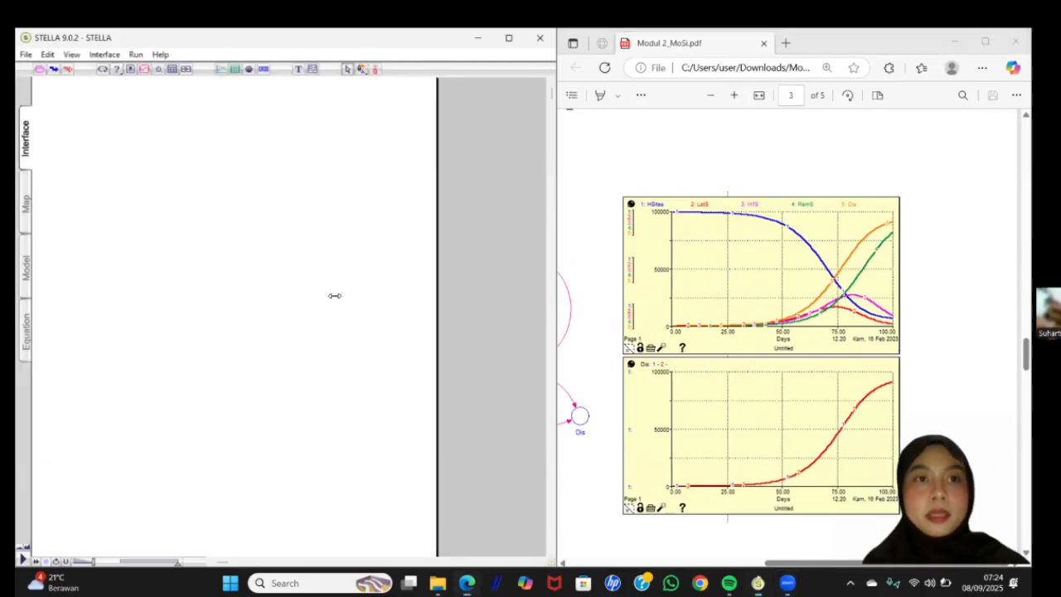
{"action": "left_click", "coordinate": [222, 70]}
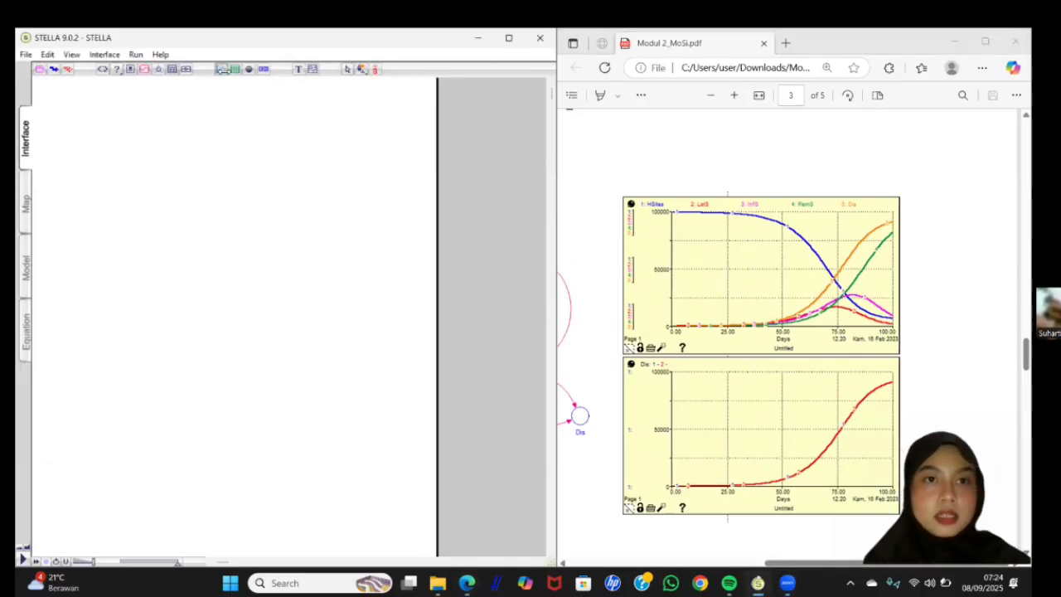
{"action": "left_click", "coordinate": [93, 129]}
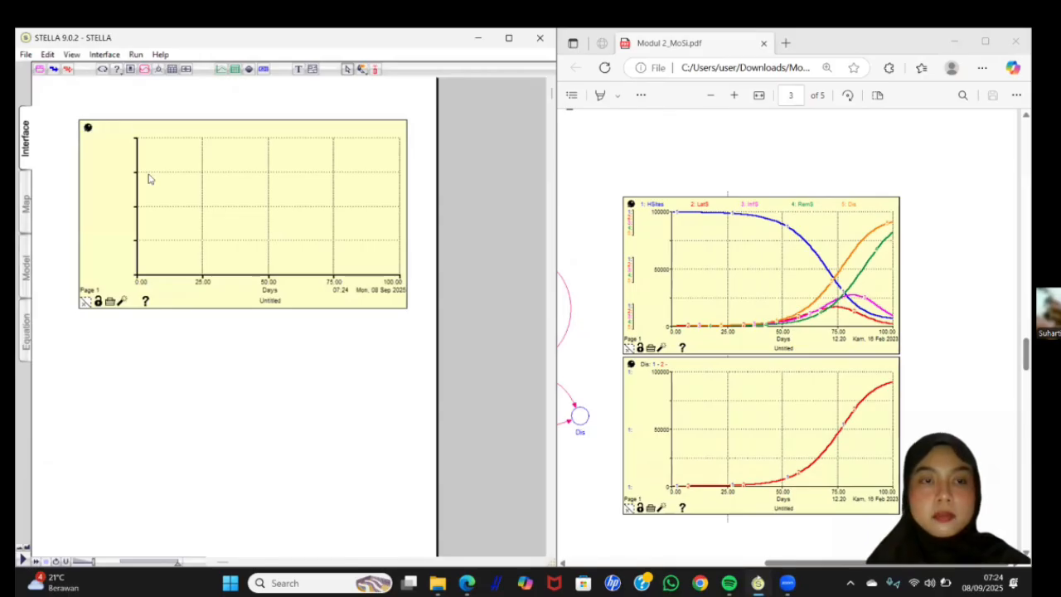
Clear the graph pad's title and select HSites, LatS, InfS, RemS and DIS, in that order, as its plotted variables.
{"action": "double_click", "coordinate": [92, 189]}
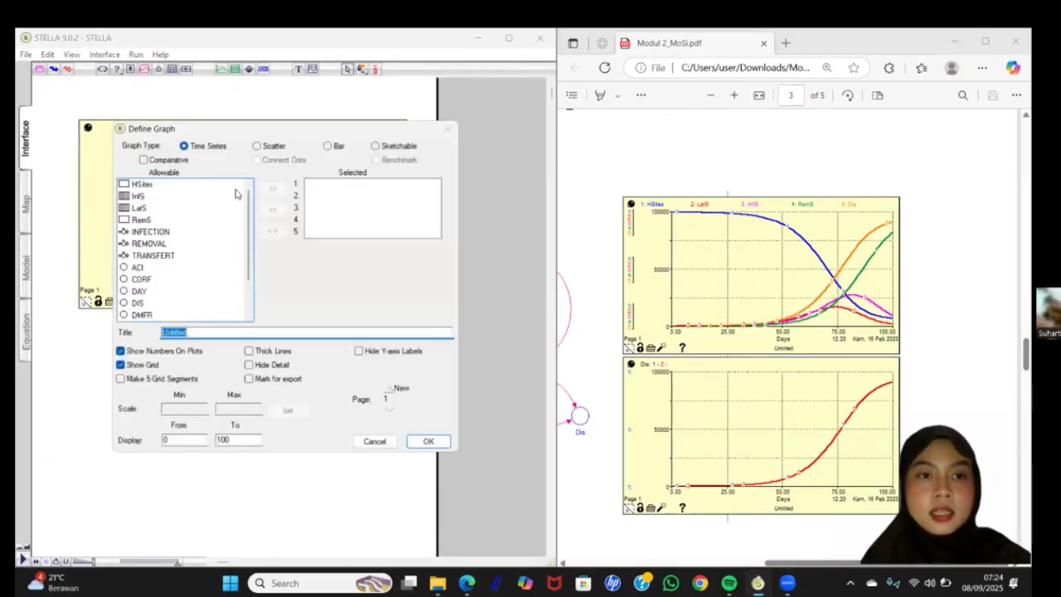
{"action": "key", "text": "BackSpace"}
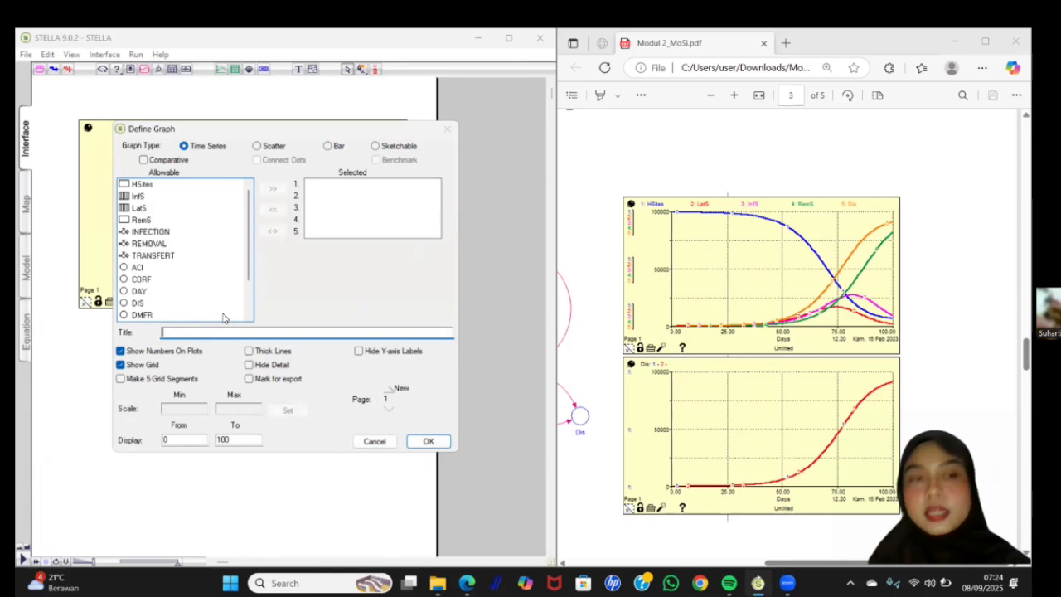
{"action": "double_click", "coordinate": [139, 185]}
{"action": "left_click", "coordinate": [148, 210]}
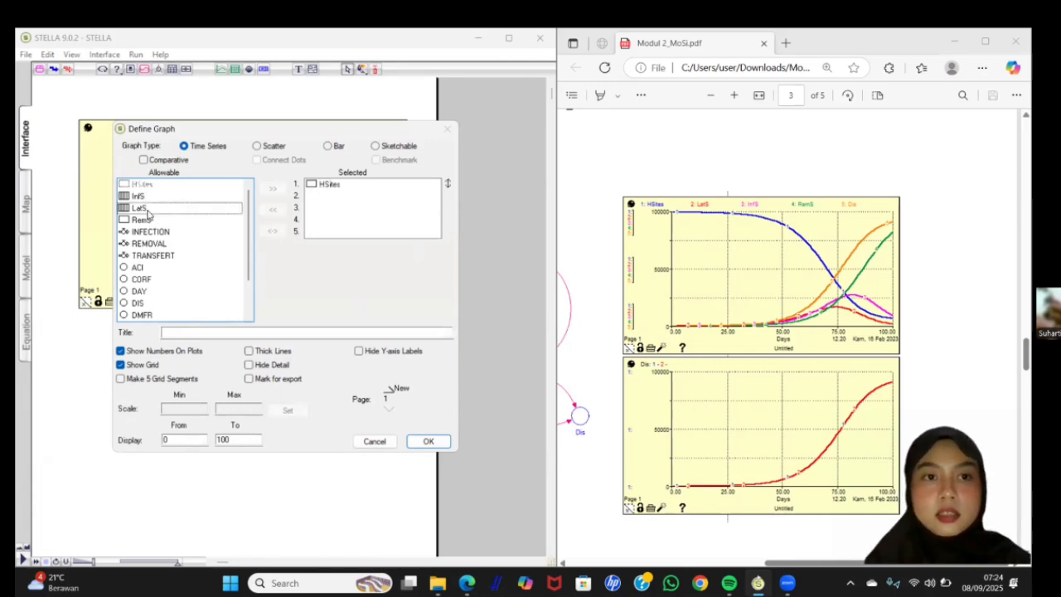
{"action": "double_click", "coordinate": [146, 209]}
{"action": "double_click", "coordinate": [140, 196]}
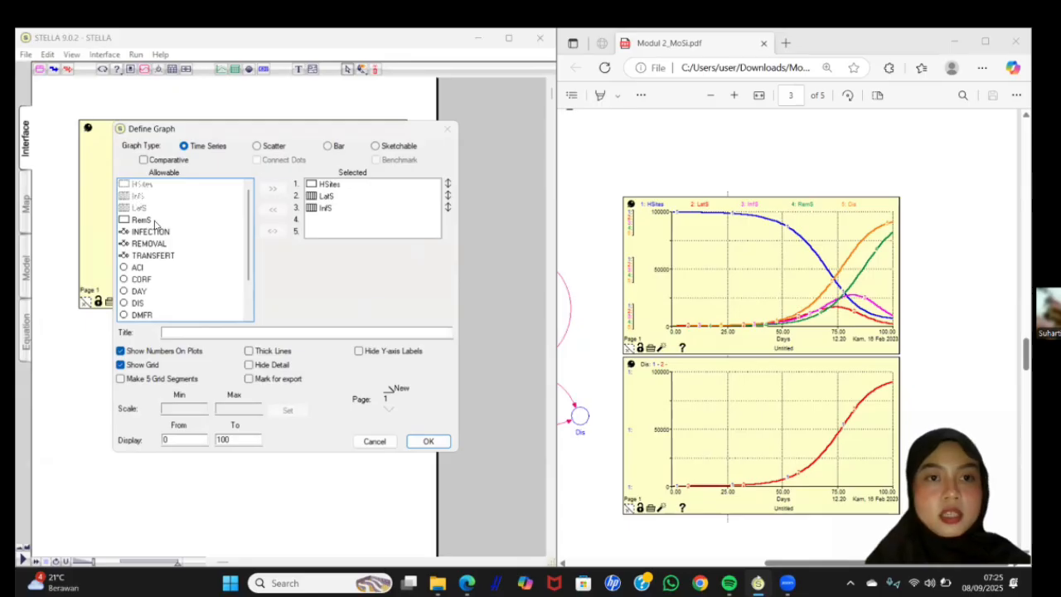
{"action": "double_click", "coordinate": [143, 220]}
{"action": "double_click", "coordinate": [138, 303]}
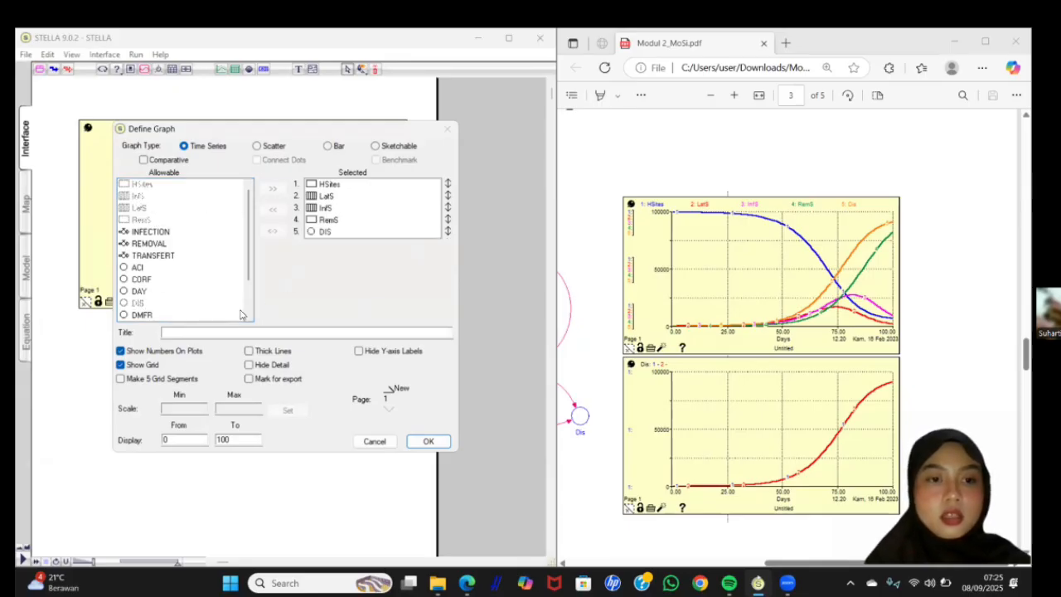
Set the graph scale of HSites to a minimum of 0 and a maximum of 100000.
{"action": "left_click", "coordinate": [377, 192]}
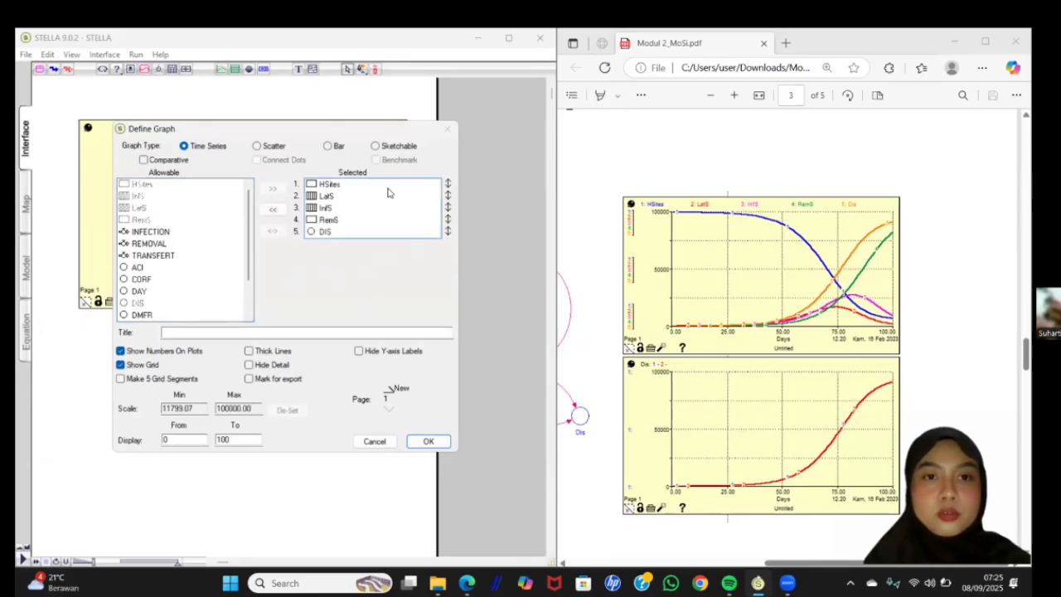
{"action": "left_click", "coordinate": [450, 186]}
{"action": "type", "text": "0"}
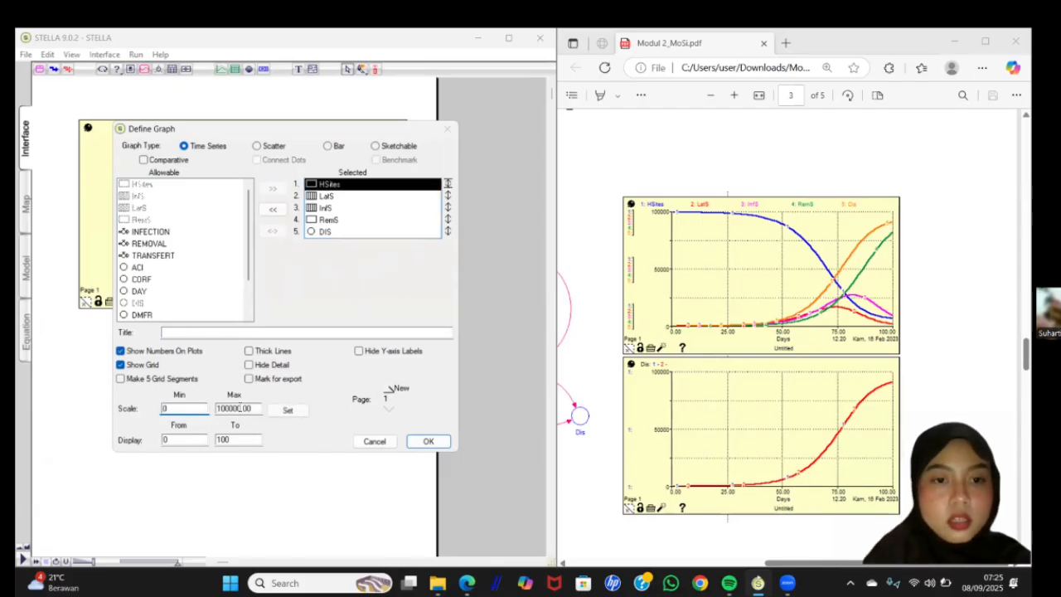
{"action": "left_click", "coordinate": [248, 409]}
{"action": "left_click", "coordinate": [230, 409]}
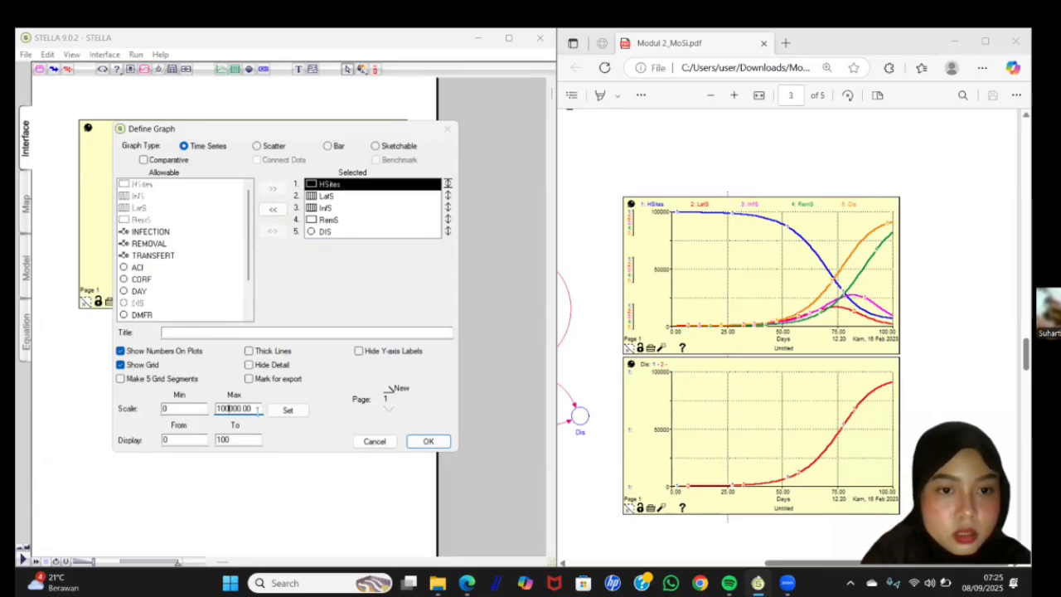
{"action": "left_click", "coordinate": [288, 409]}
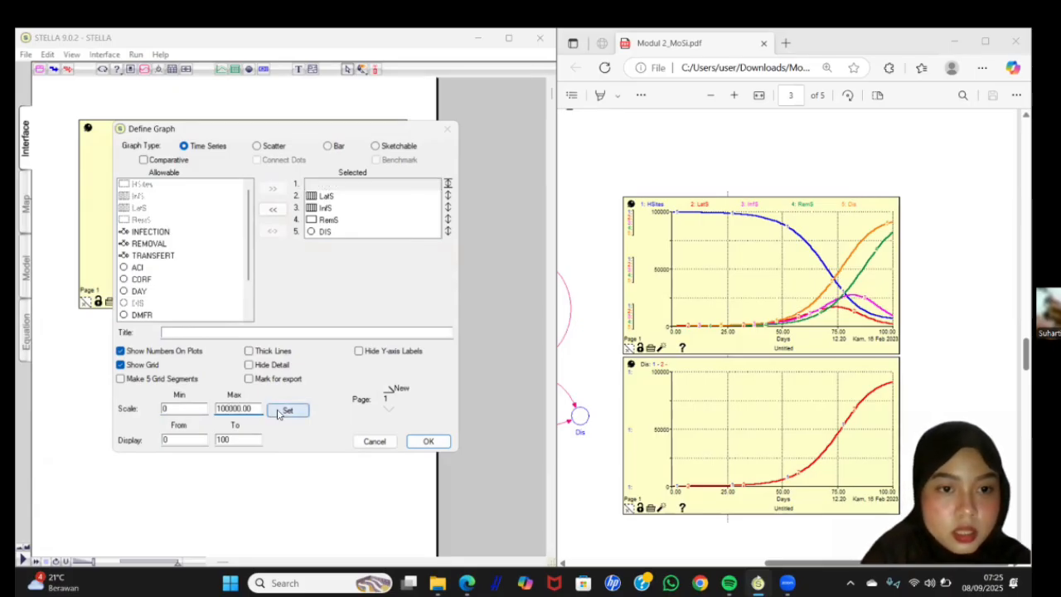
Set the graph scale maximum of LatS to 100000.
{"action": "left_click", "coordinate": [346, 199]}
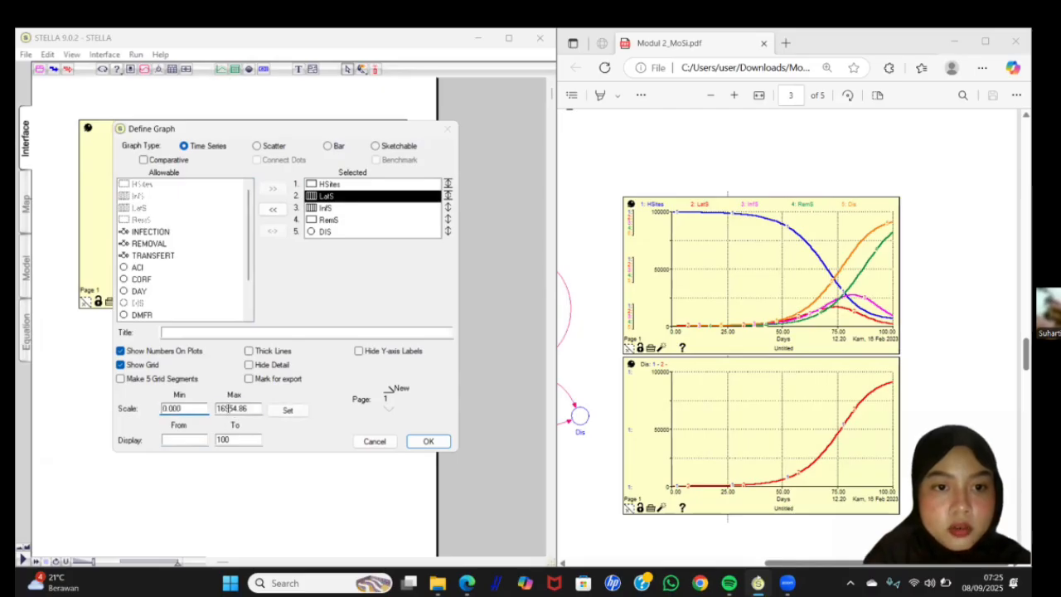
{"action": "double_click", "coordinate": [222, 408]}
{"action": "type", "text": "100000"}
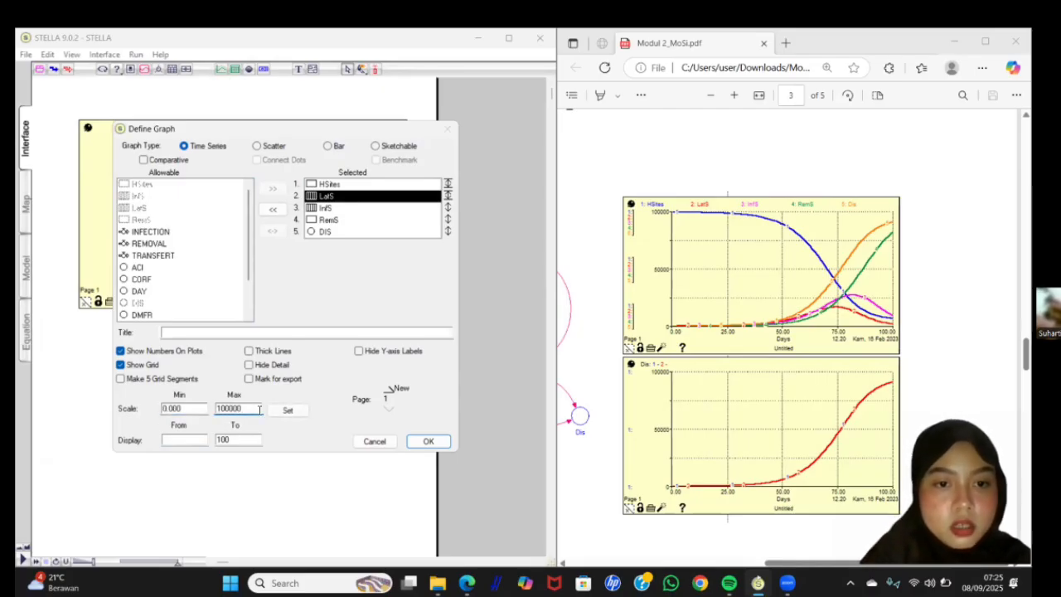
{"action": "left_click", "coordinate": [287, 410]}
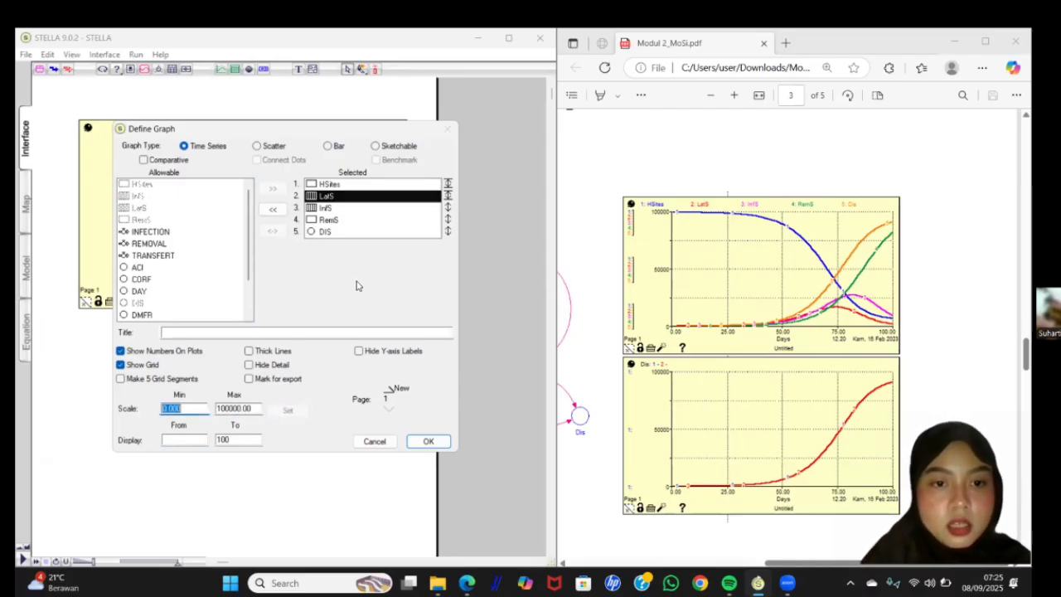
Set the graph scale maximum of InfS to 100000.
{"action": "left_click", "coordinate": [338, 211]}
{"action": "left_click", "coordinate": [450, 208]}
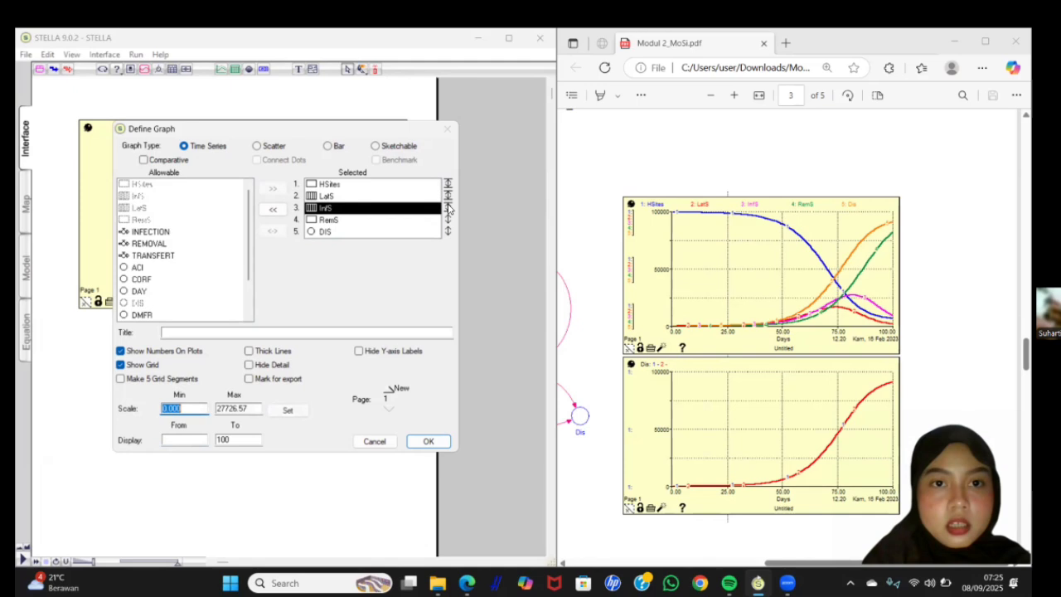
{"action": "left_click", "coordinate": [253, 409]}
{"action": "type", "text": "100000"}
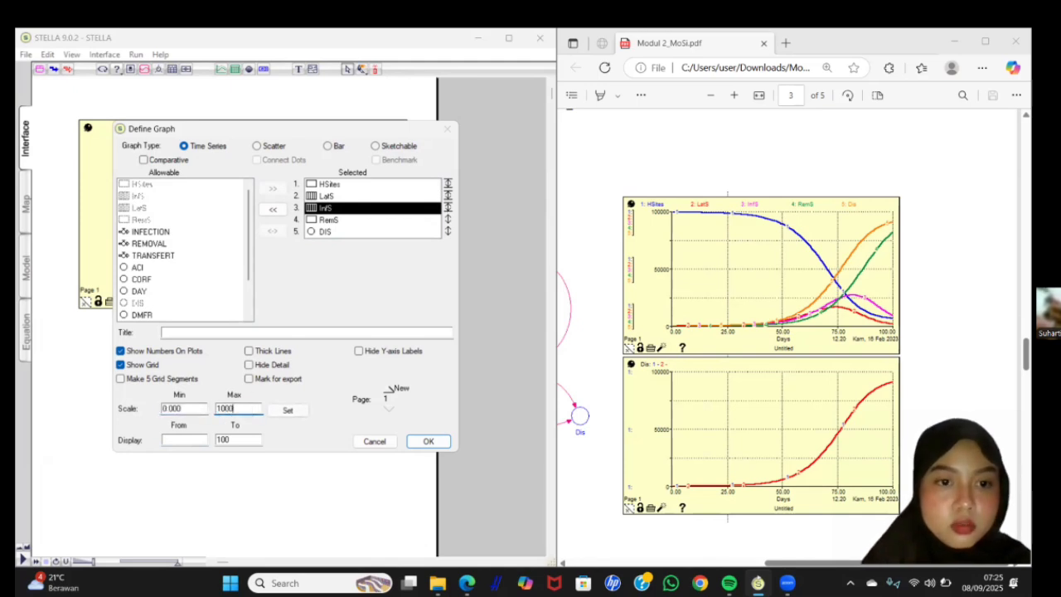
{"action": "left_click", "coordinate": [287, 410]}
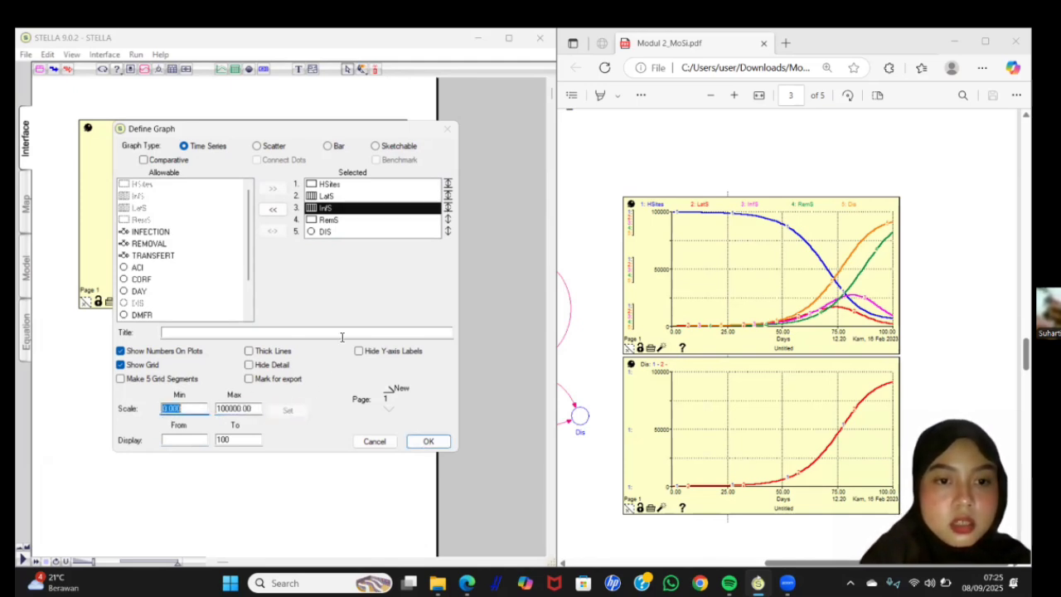
Set the graph scale maximum of RemS to 100000.
{"action": "left_click", "coordinate": [341, 219]}
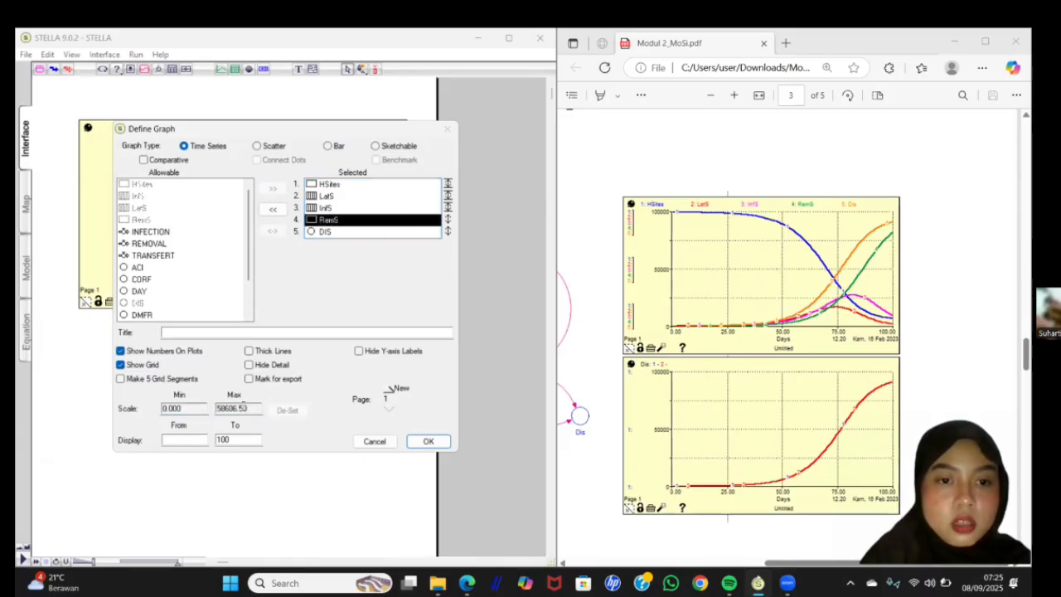
{"action": "left_click", "coordinate": [287, 410]}
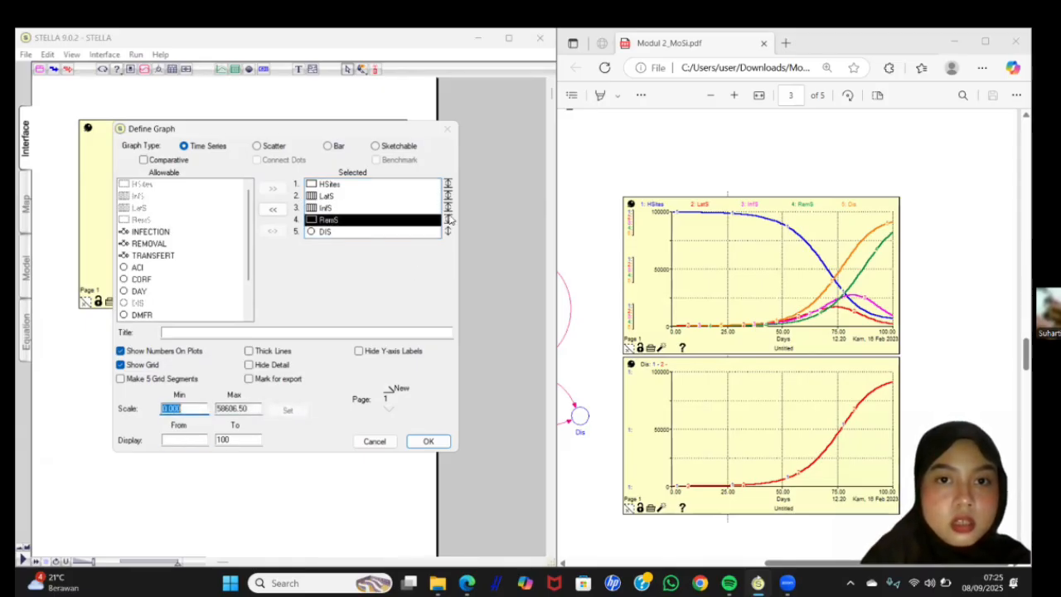
{"action": "left_click", "coordinate": [230, 409]}
{"action": "type", "text": "100"}
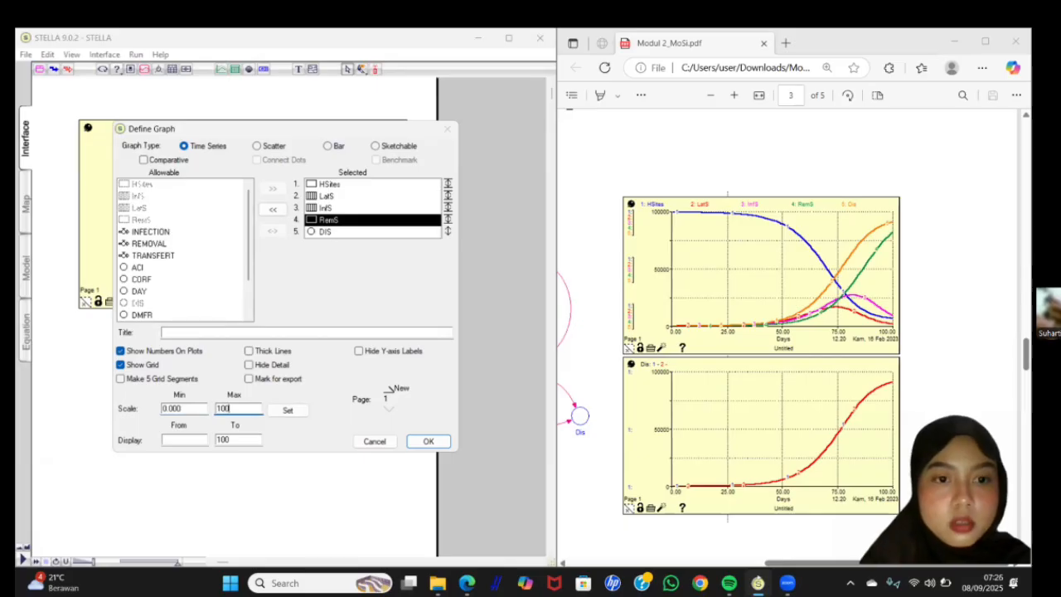
{"action": "type", "text": "000"}
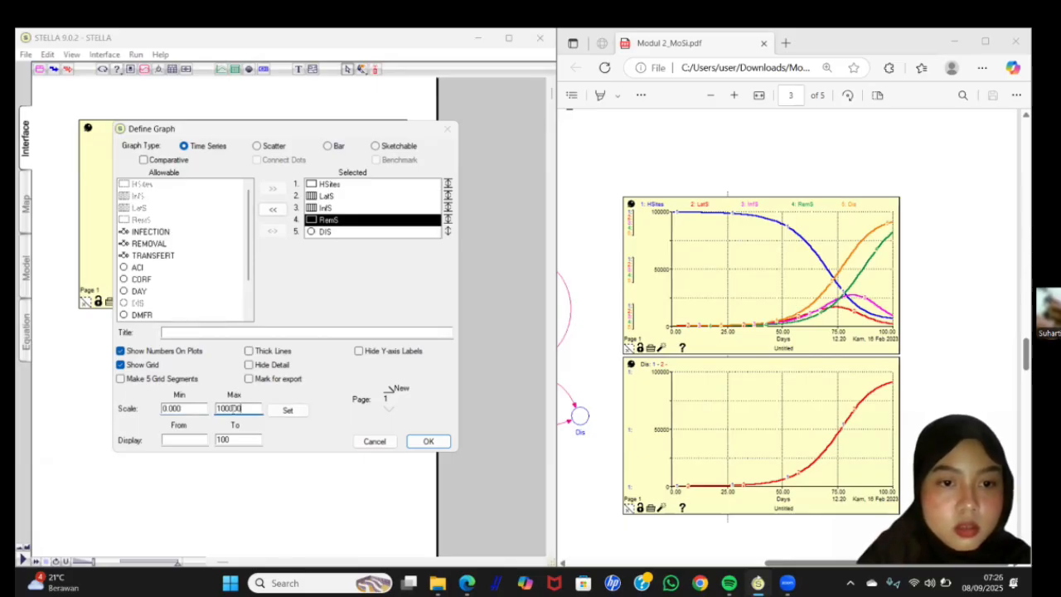
{"action": "left_click", "coordinate": [287, 410]}
Set the graph scale maximum of DIS to 100000.
{"action": "left_click", "coordinate": [348, 232]}
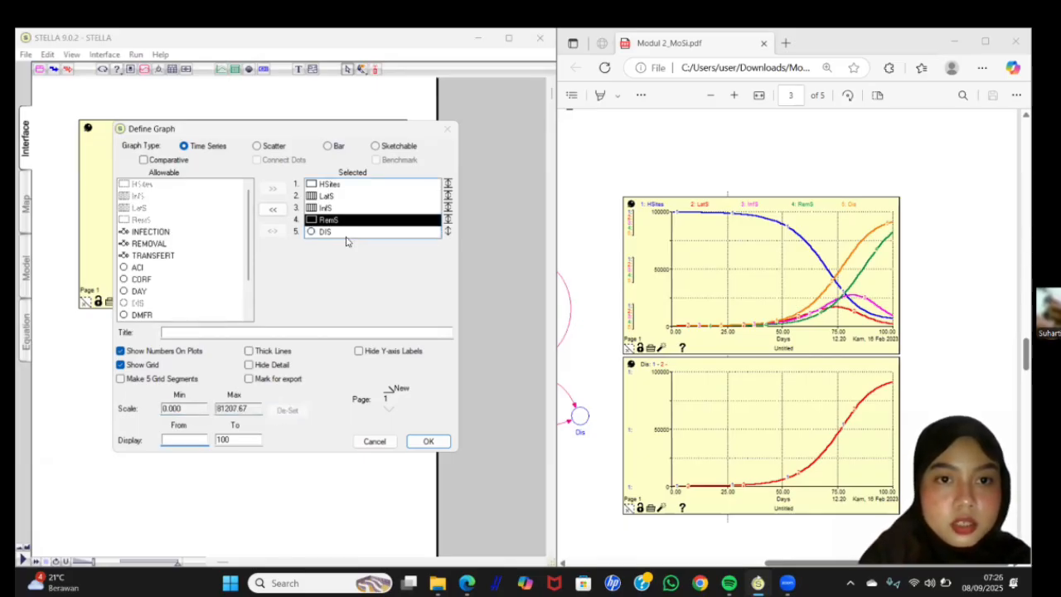
{"action": "left_click", "coordinate": [448, 231]}
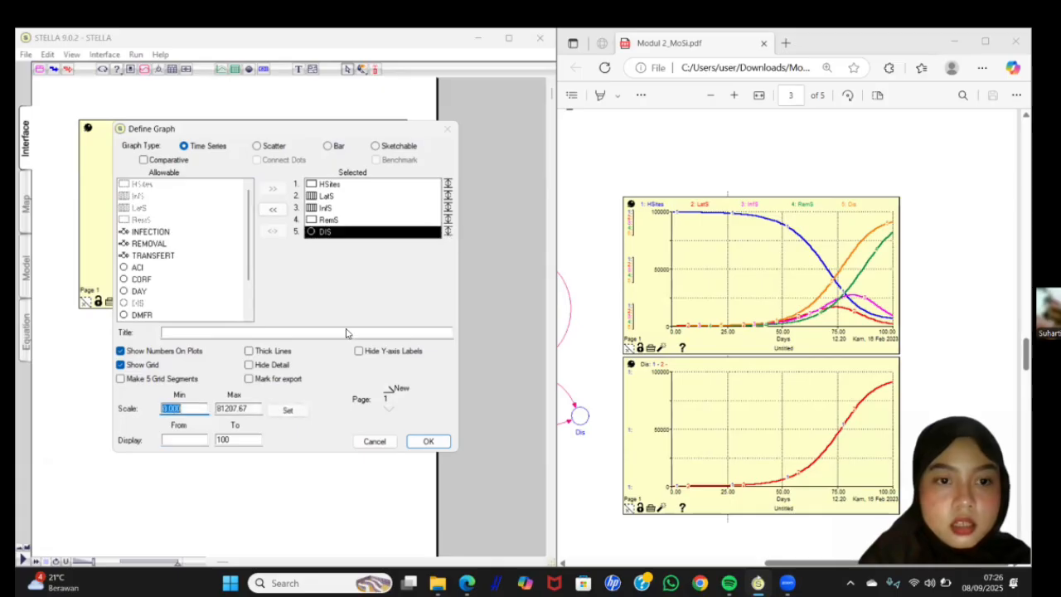
{"action": "double_click", "coordinate": [239, 408]}
{"action": "type", "text": "100"}
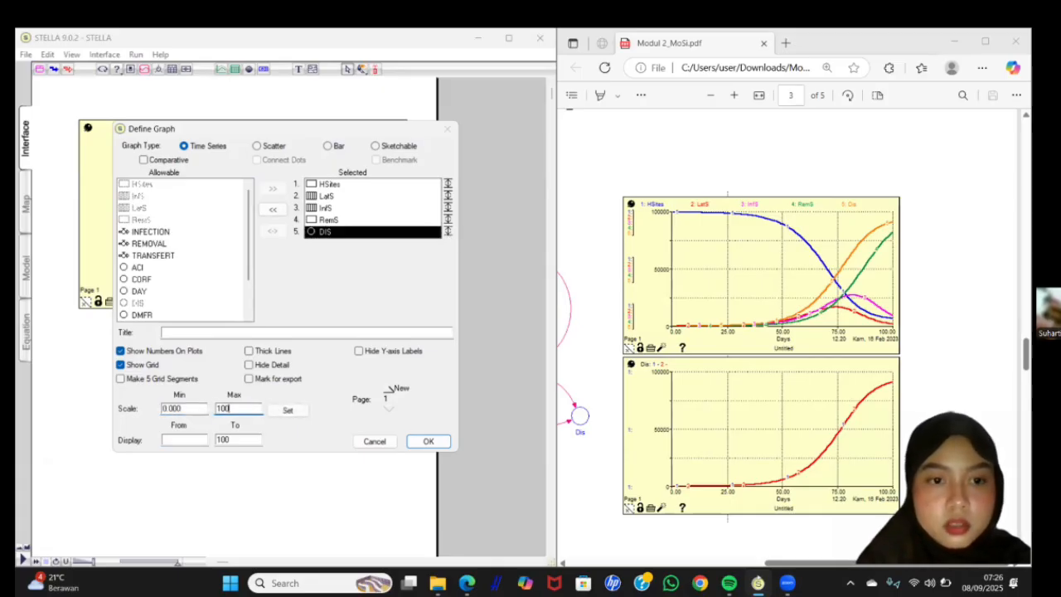
{"action": "type", "text": "000"}
{"action": "left_click", "coordinate": [287, 409]}
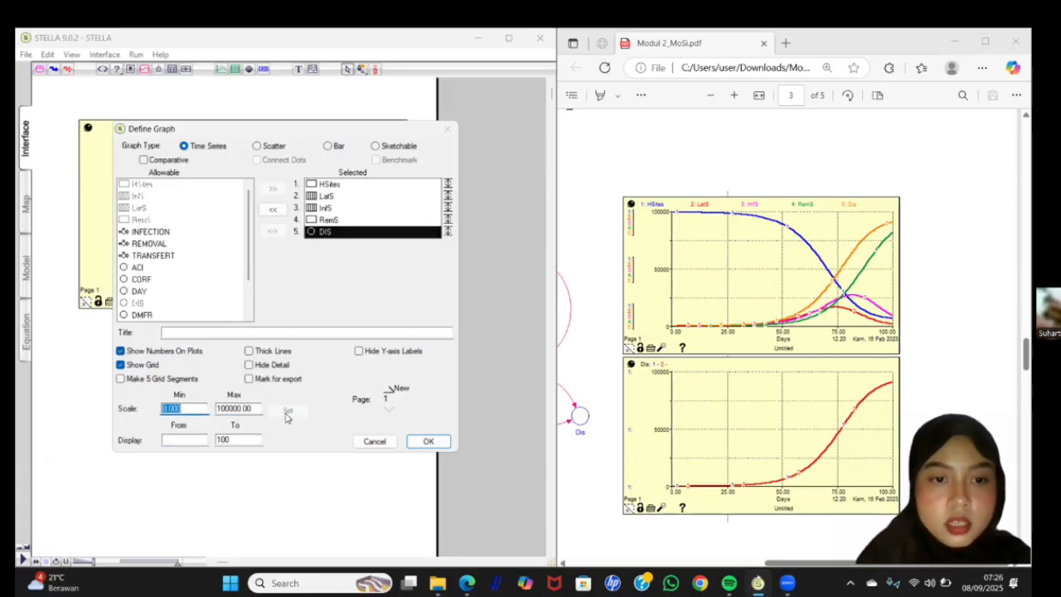
Fill in the graph's empty display start with 0 and accept the graph definition.
{"action": "left_click", "coordinate": [428, 441]}
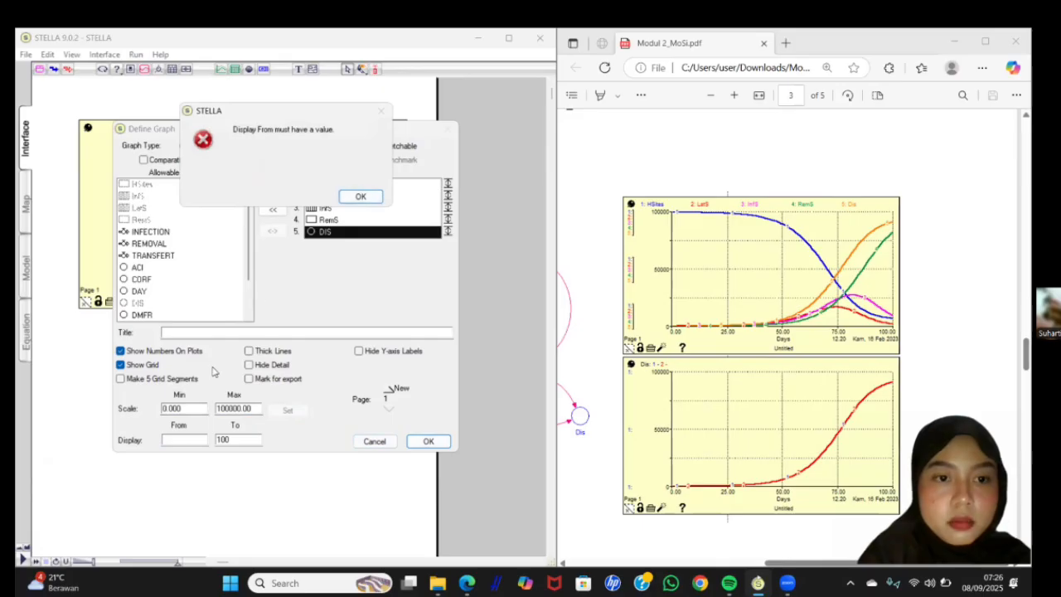
{"action": "left_click", "coordinate": [359, 199]}
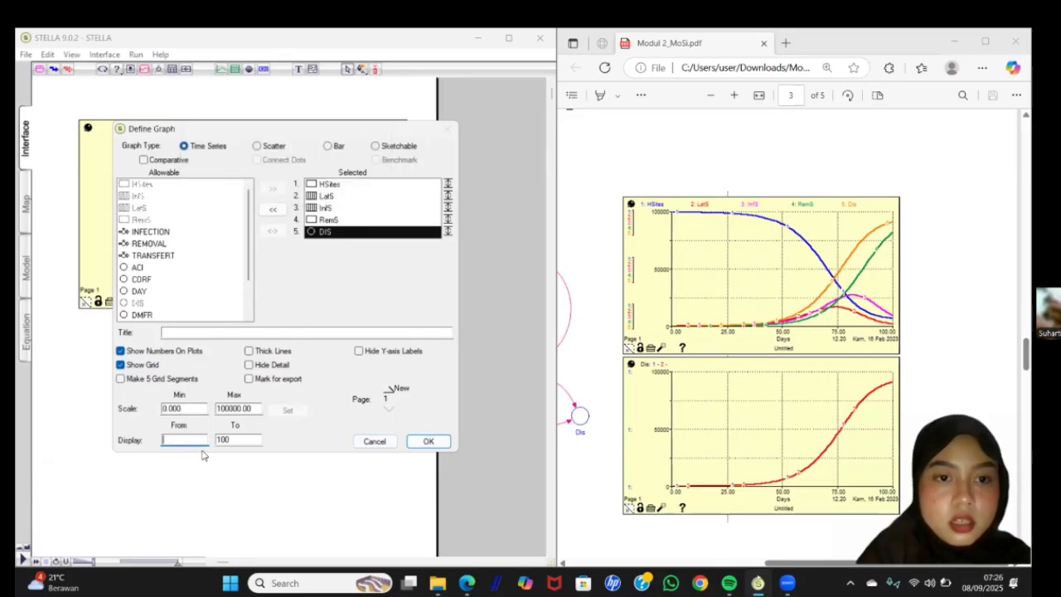
{"action": "left_click", "coordinate": [424, 443]}
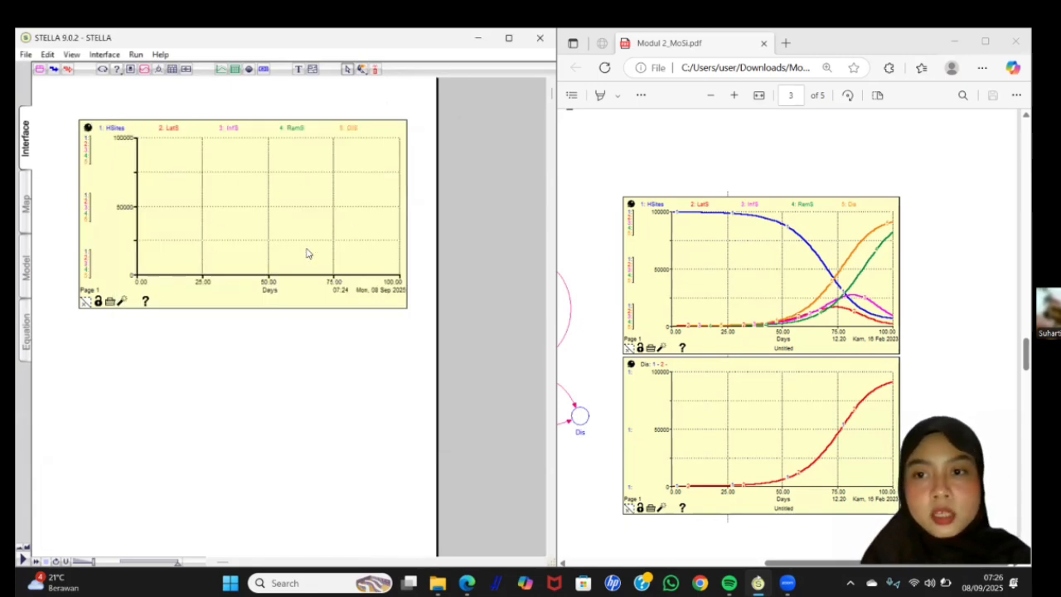
Confirm the run specs of 0 to 100 days with a DT of 0.25 and run the simulation.
{"action": "left_click", "coordinate": [136, 54]}
{"action": "left_click", "coordinate": [162, 158]}
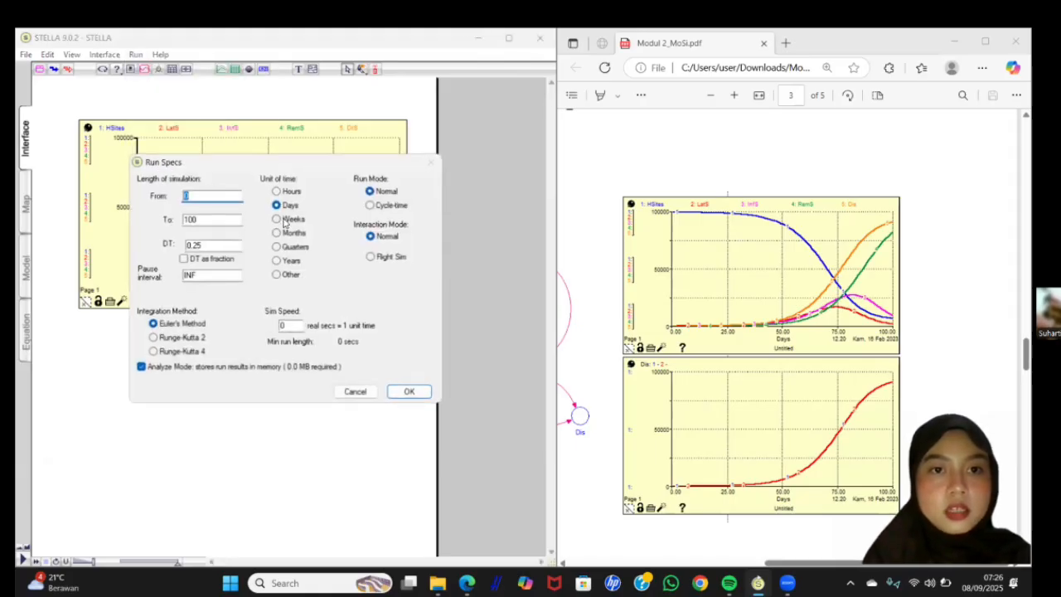
{"action": "left_click", "coordinate": [408, 392]}
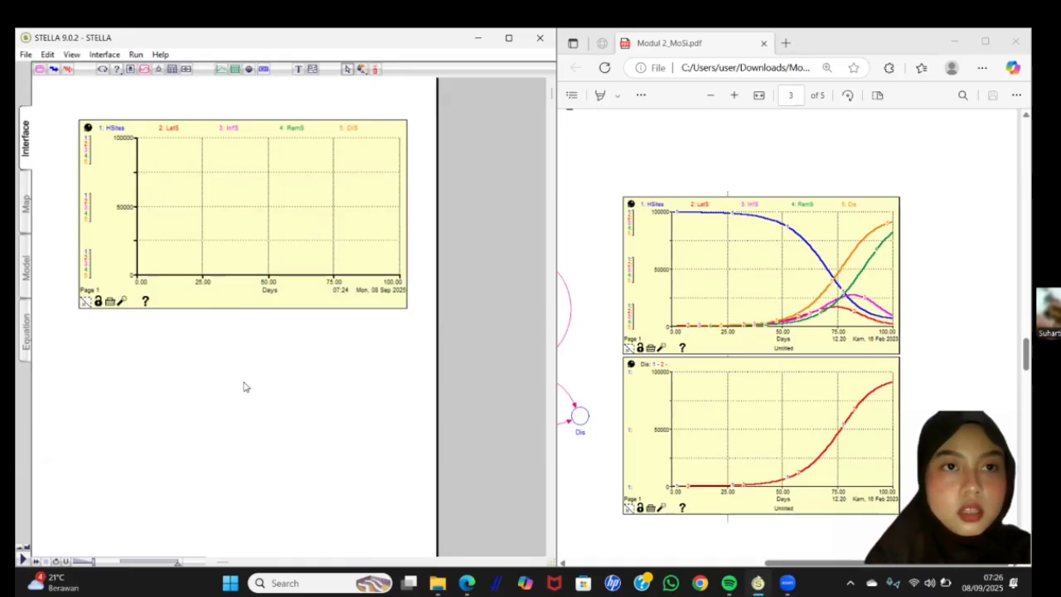
{"action": "left_click", "coordinate": [136, 54]}
{"action": "left_click", "coordinate": [151, 70]}
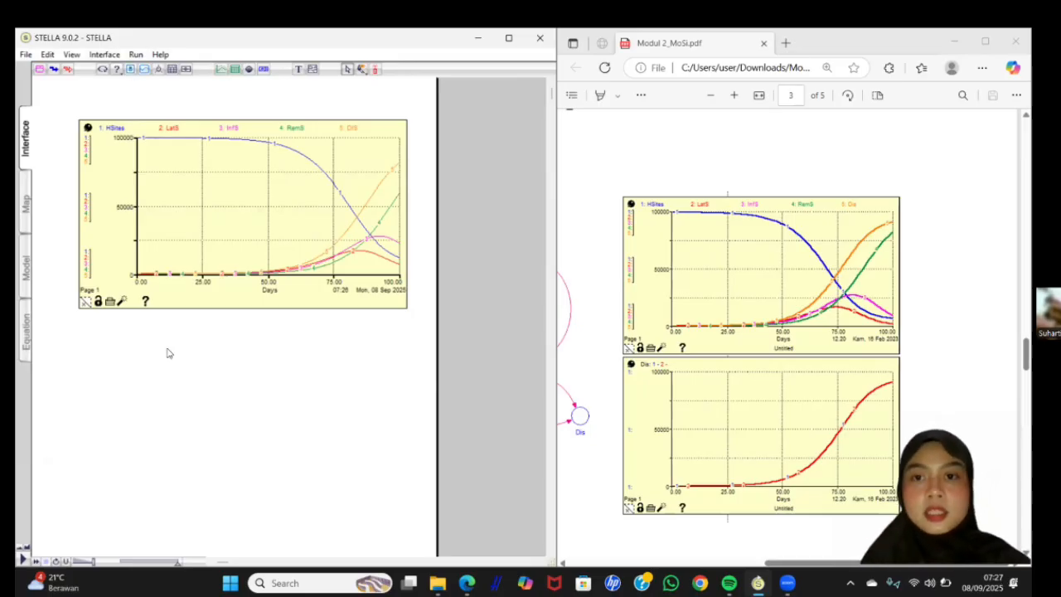
Turn on thick lines for the five-variable graph.
{"action": "double_click", "coordinate": [123, 249]}
{"action": "left_click", "coordinate": [249, 351]}
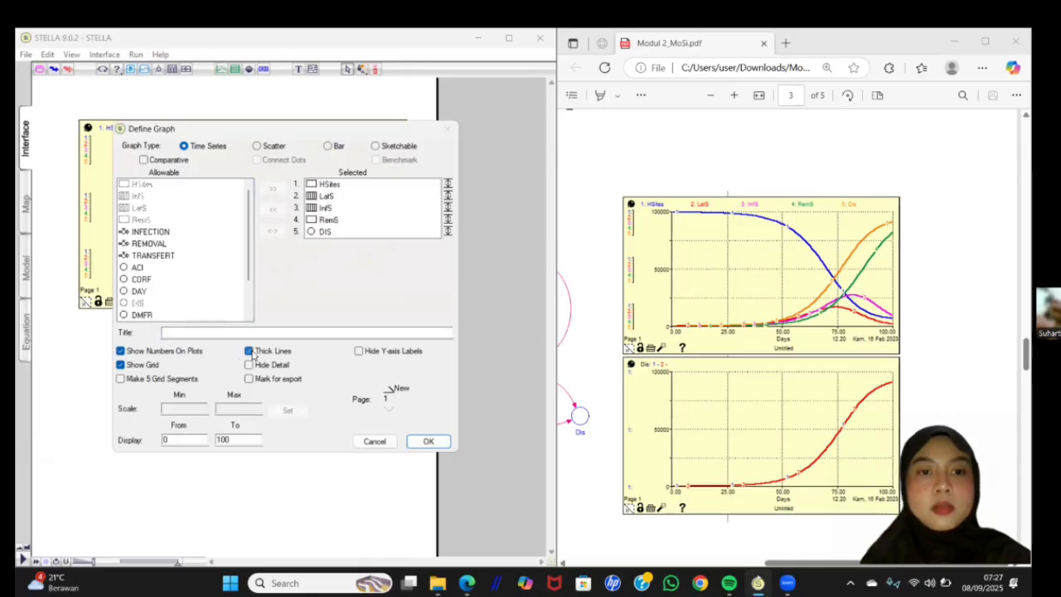
{"action": "left_click", "coordinate": [427, 441]}
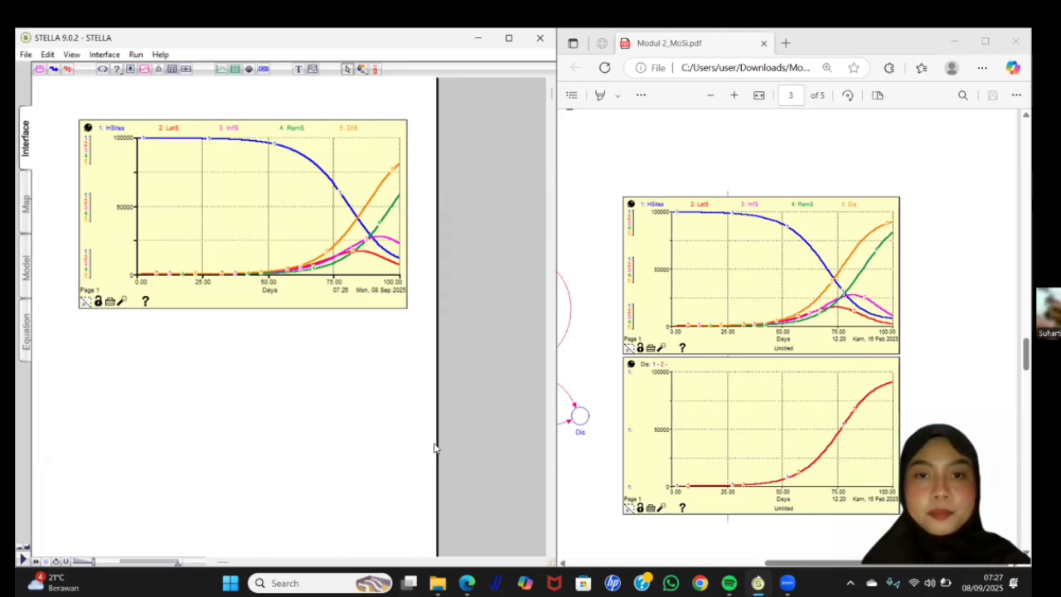
Place a second graph below the five-variable graph and add DIS as its plotted variable.
{"action": "left_click", "coordinate": [221, 69]}
{"action": "left_click", "coordinate": [96, 359]}
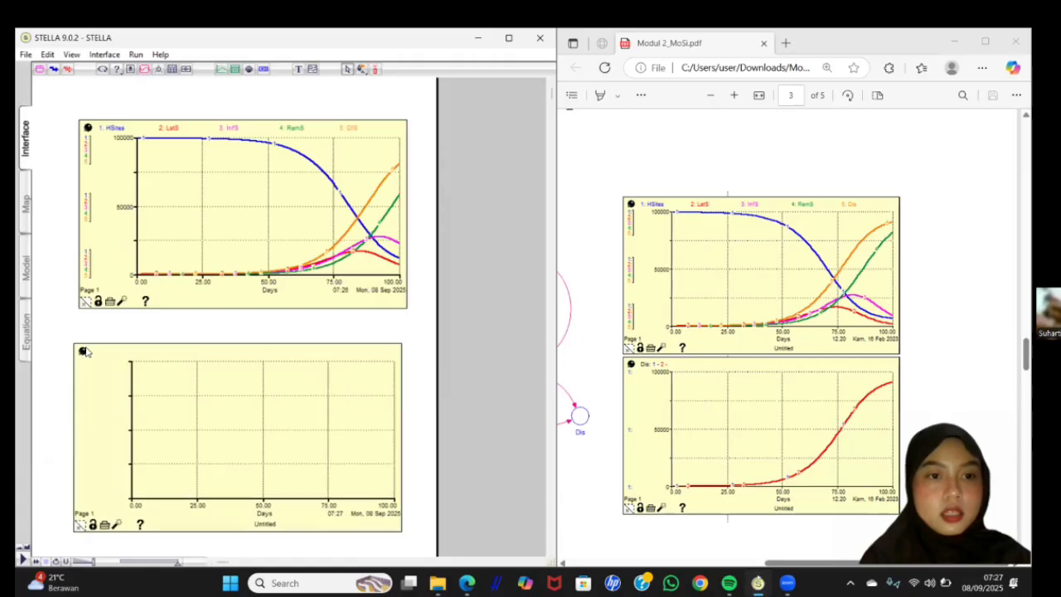
{"action": "double_click", "coordinate": [118, 392]}
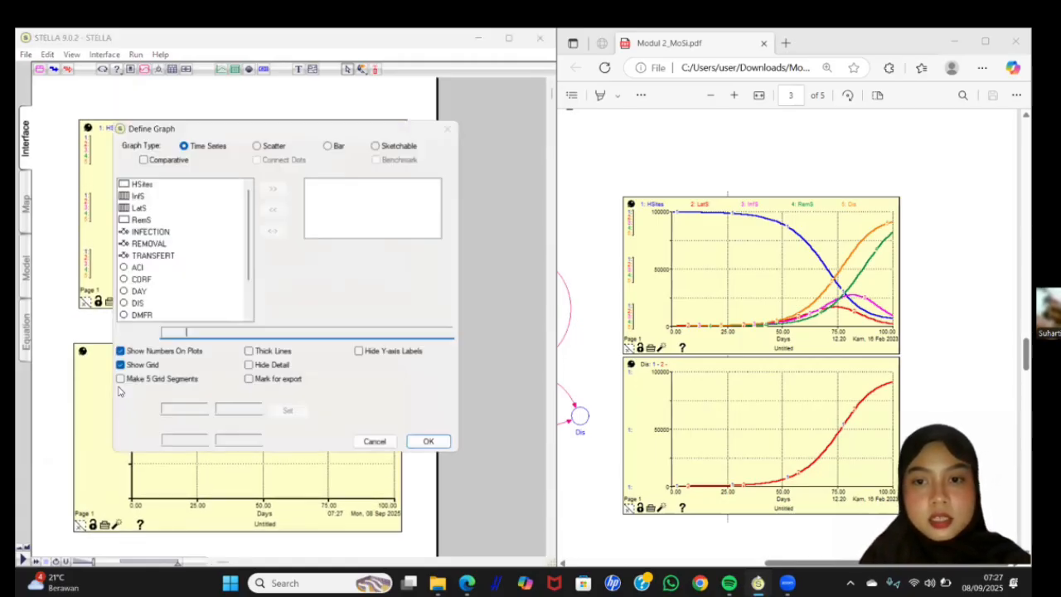
{"action": "double_click", "coordinate": [138, 304]}
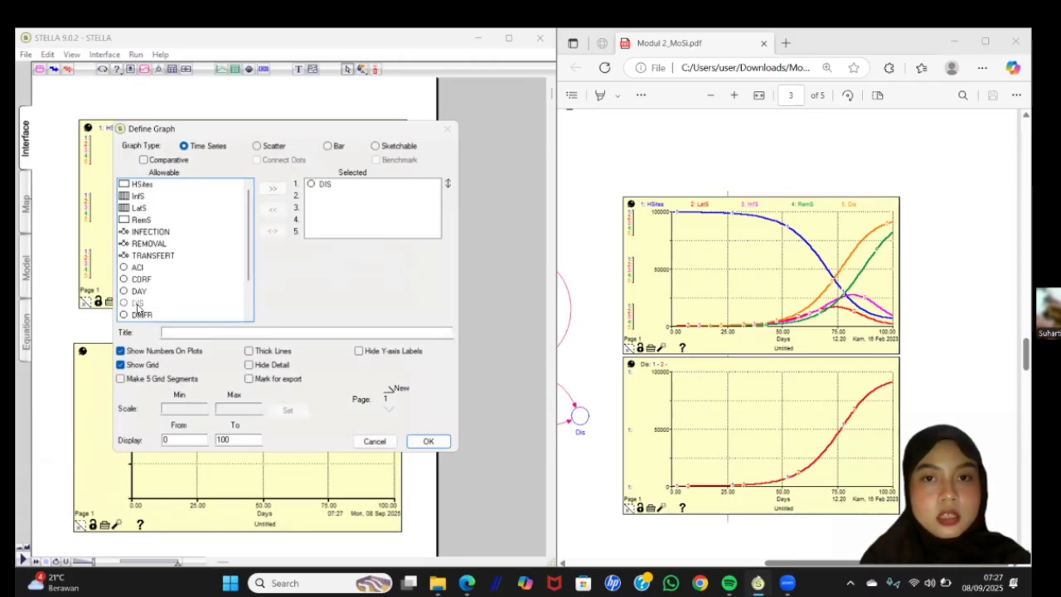
Set the new graph's DIS scale maximum to 100000 and turn on thick lines, accepting the graph definition.
{"action": "left_click", "coordinate": [392, 187]}
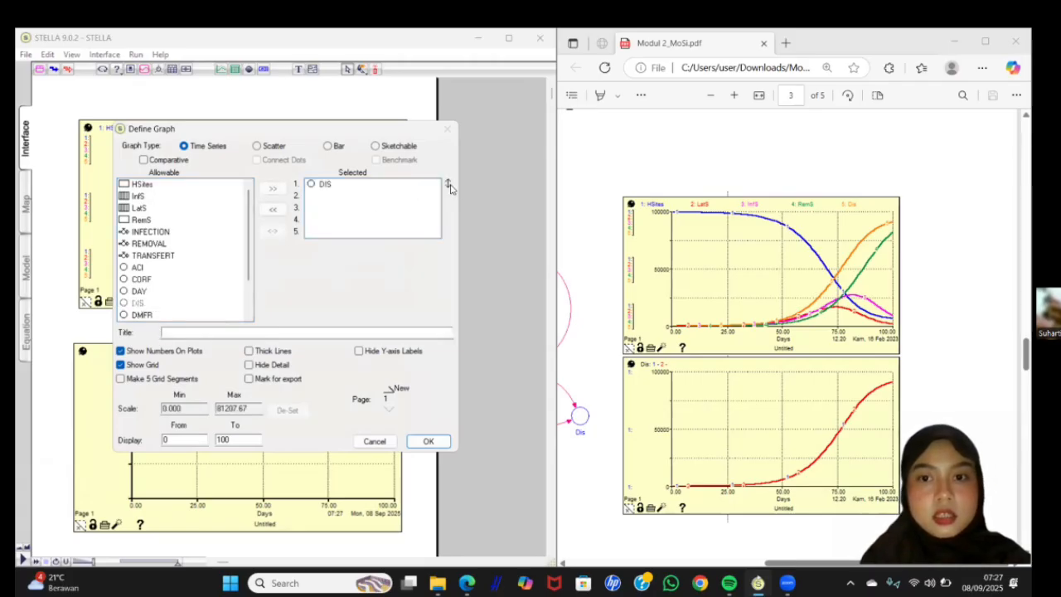
{"action": "left_click", "coordinate": [449, 186]}
{"action": "double_click", "coordinate": [257, 411]}
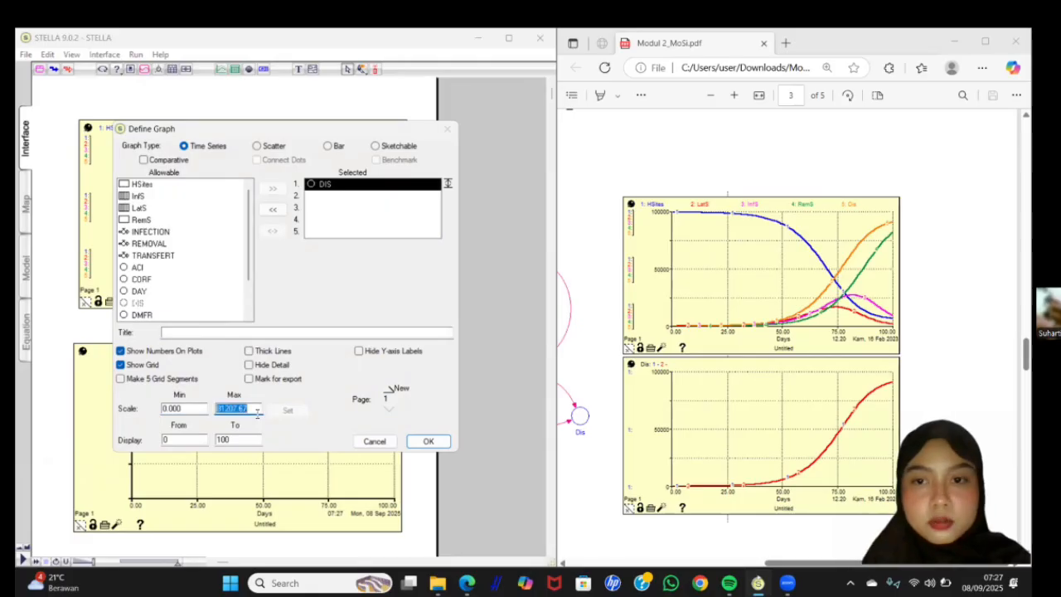
{"action": "key", "text": "BackSpace"}
{"action": "type", "text": "100000"}
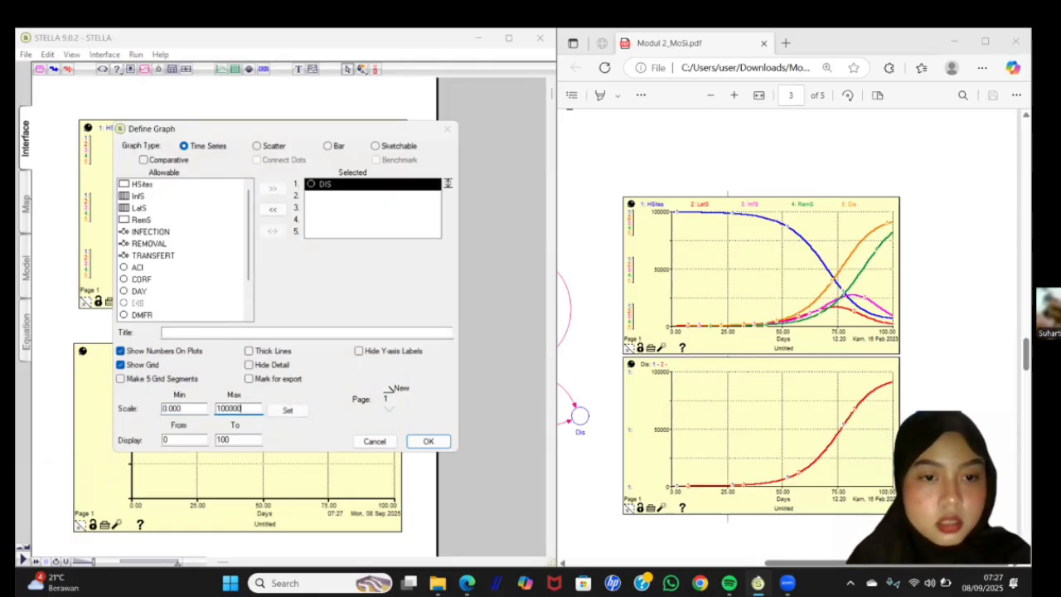
{"action": "left_click", "coordinate": [270, 354]}
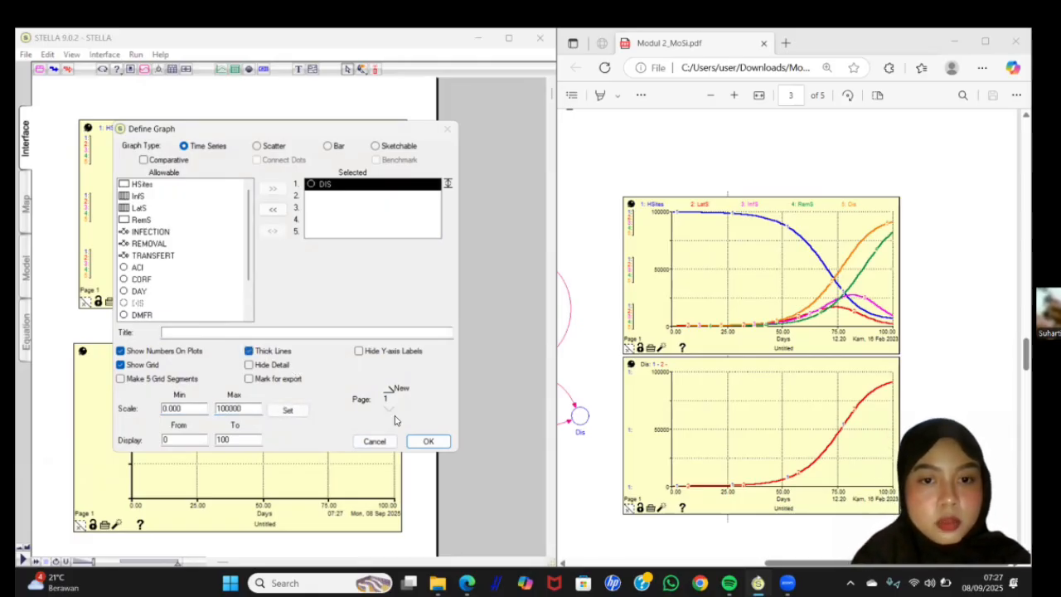
{"action": "left_click", "coordinate": [429, 441]}
{"action": "left_click", "coordinate": [347, 190]}
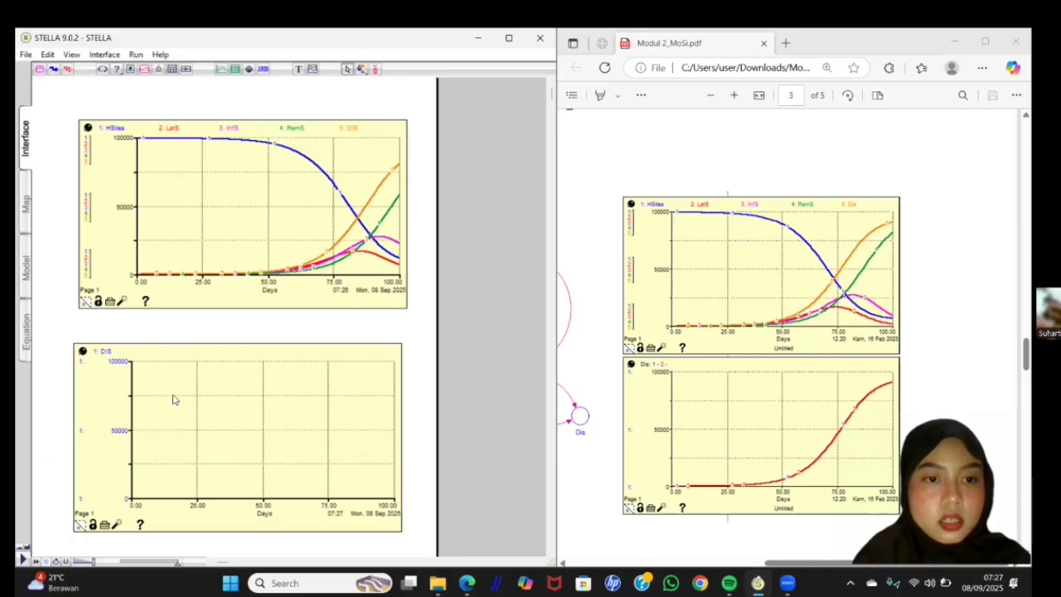
Make the DIS graph comparative and accept its definition.
{"action": "double_click", "coordinate": [106, 406]}
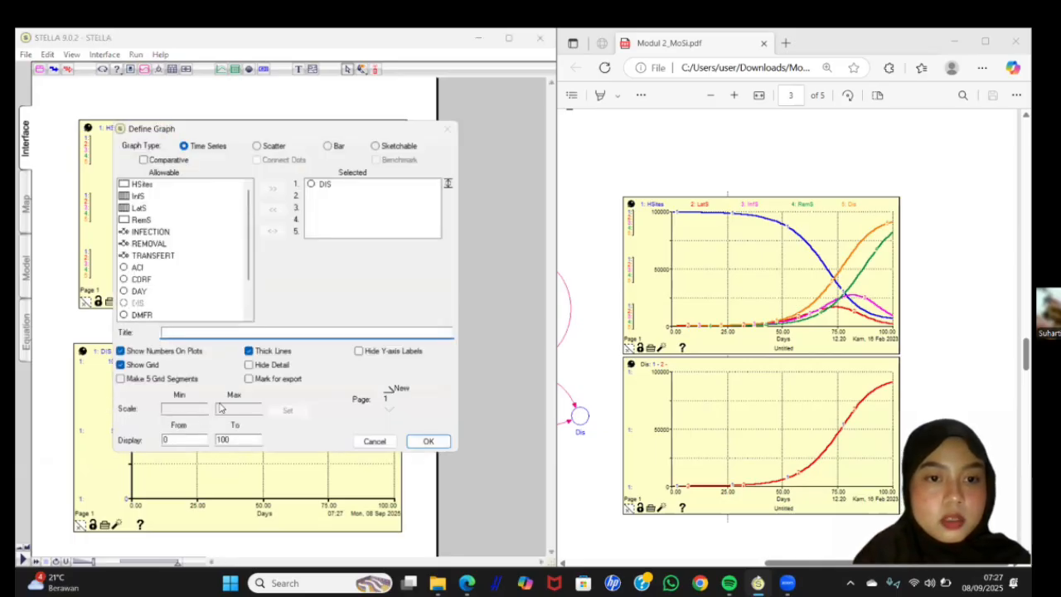
{"action": "left_click", "coordinate": [436, 441]}
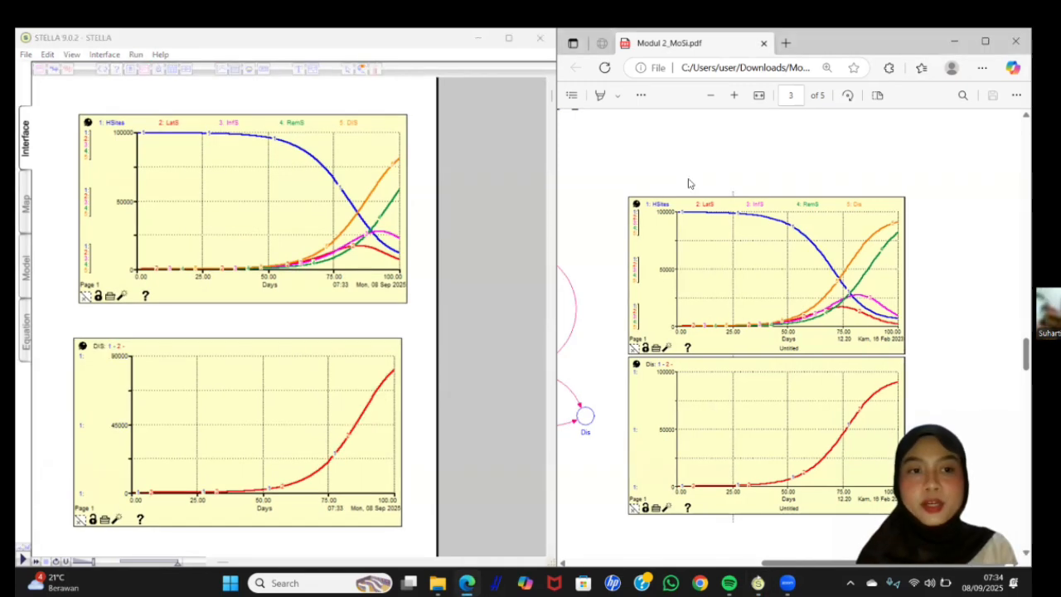
Apply a scale maximum of 100000 to DIS in the comparative graph and accept the definition.
{"action": "double_click", "coordinate": [92, 385]}
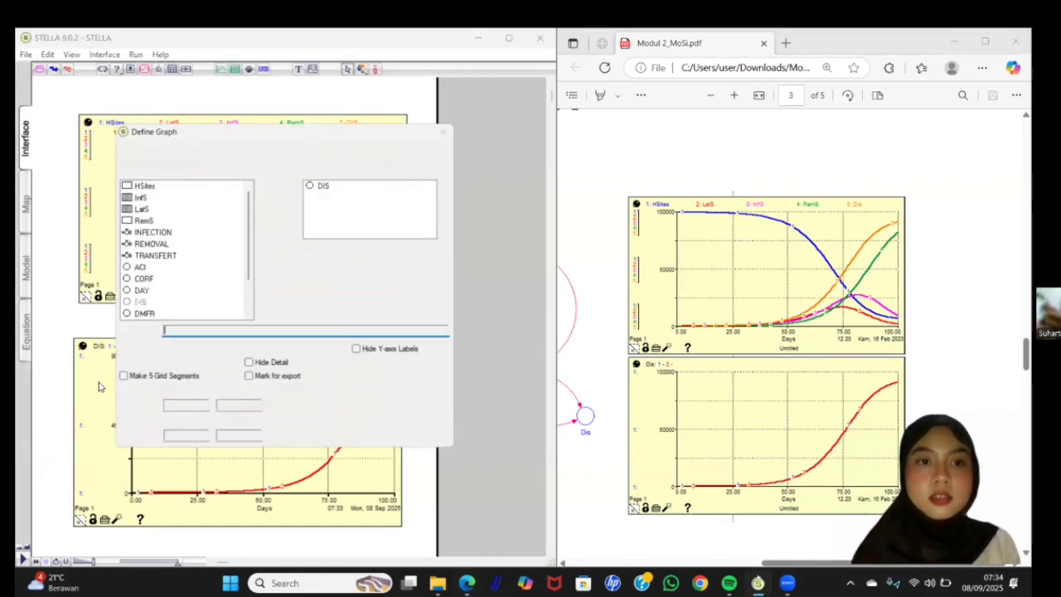
{"action": "left_click", "coordinate": [327, 184]}
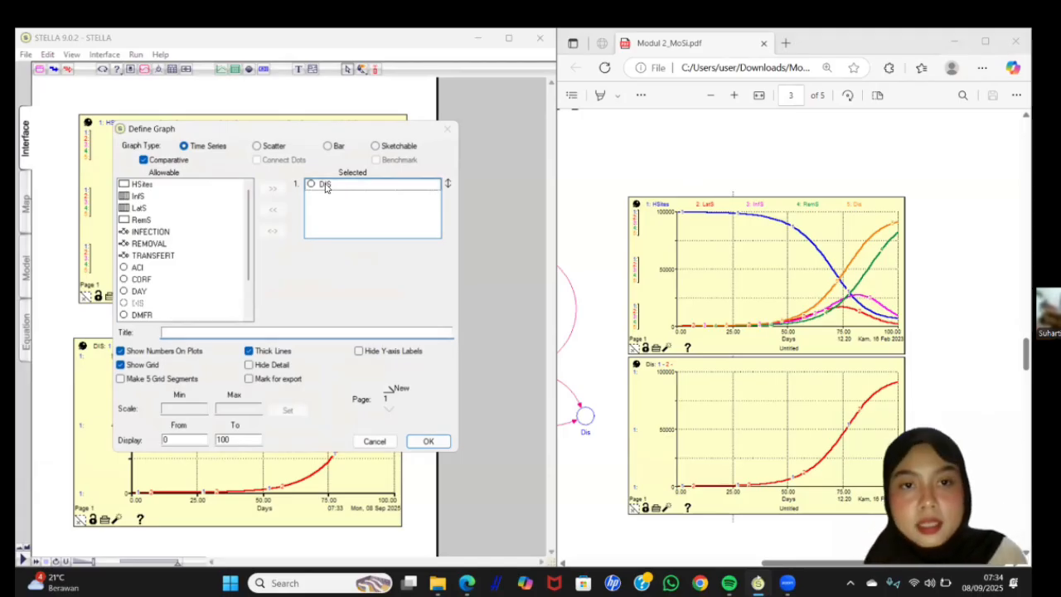
{"action": "left_click", "coordinate": [438, 184]}
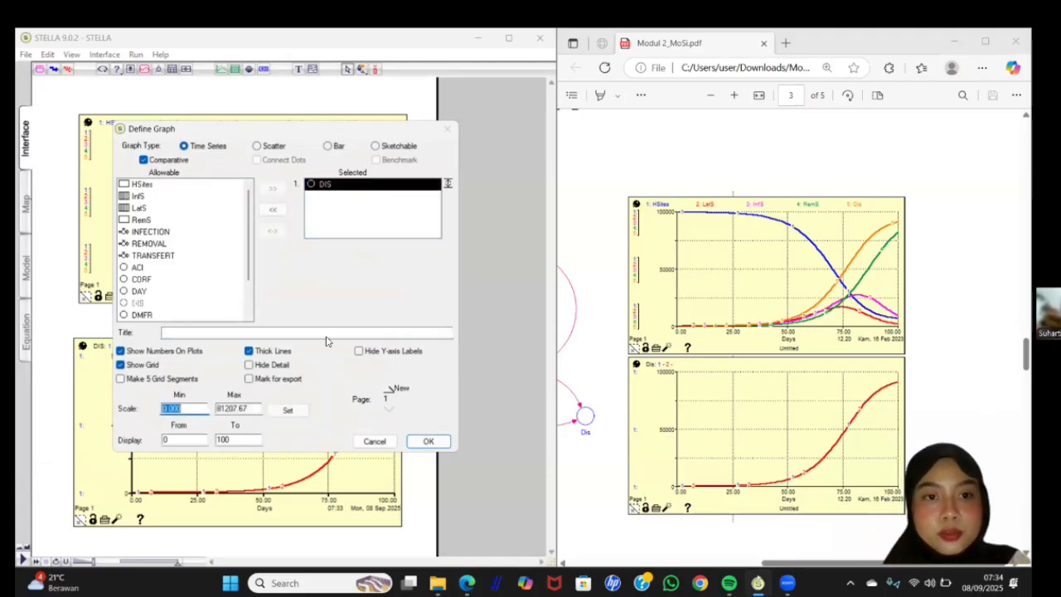
{"action": "double_click", "coordinate": [257, 408]}
{"action": "type", "text": "100"}
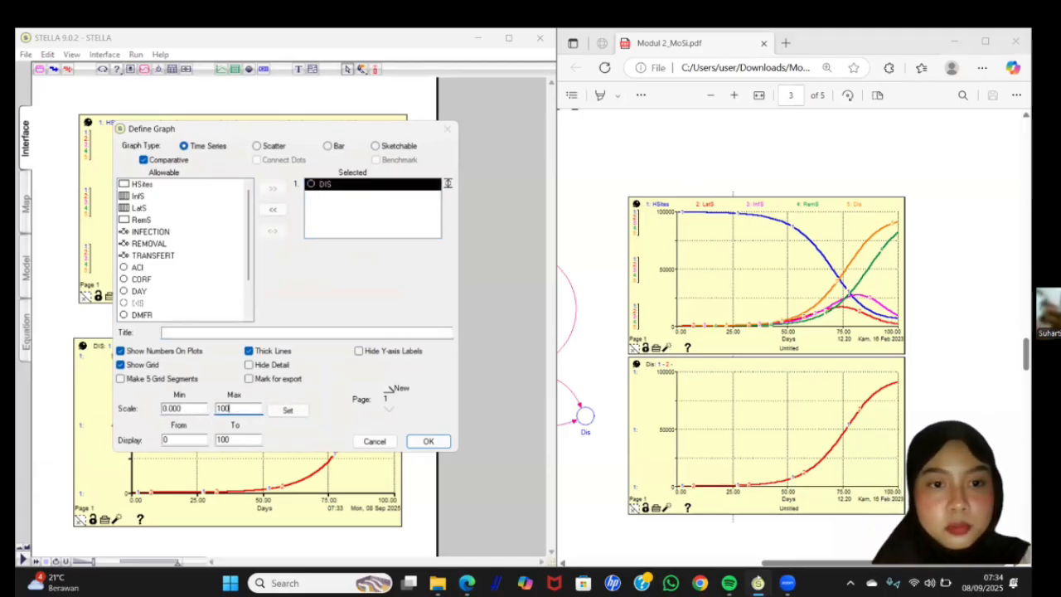
{"action": "type", "text": "000"}
{"action": "left_click", "coordinate": [287, 410]}
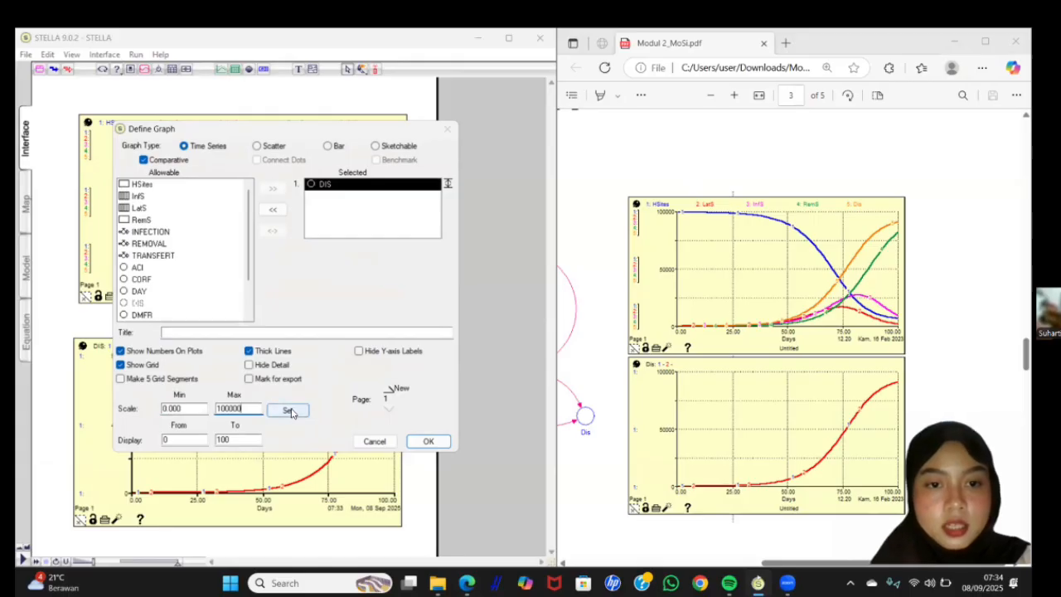
{"action": "left_click", "coordinate": [427, 442]}
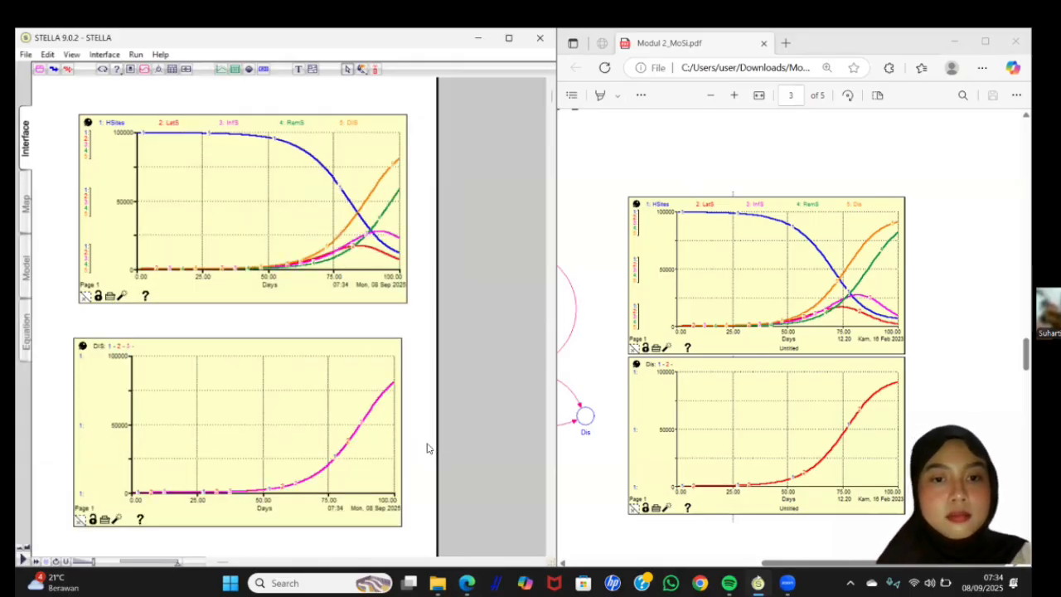
Turn on thick lines for the comparative DIS graph.
{"action": "scroll", "coordinate": [429, 448], "scroll_direction": "down", "scroll_amount": 4}
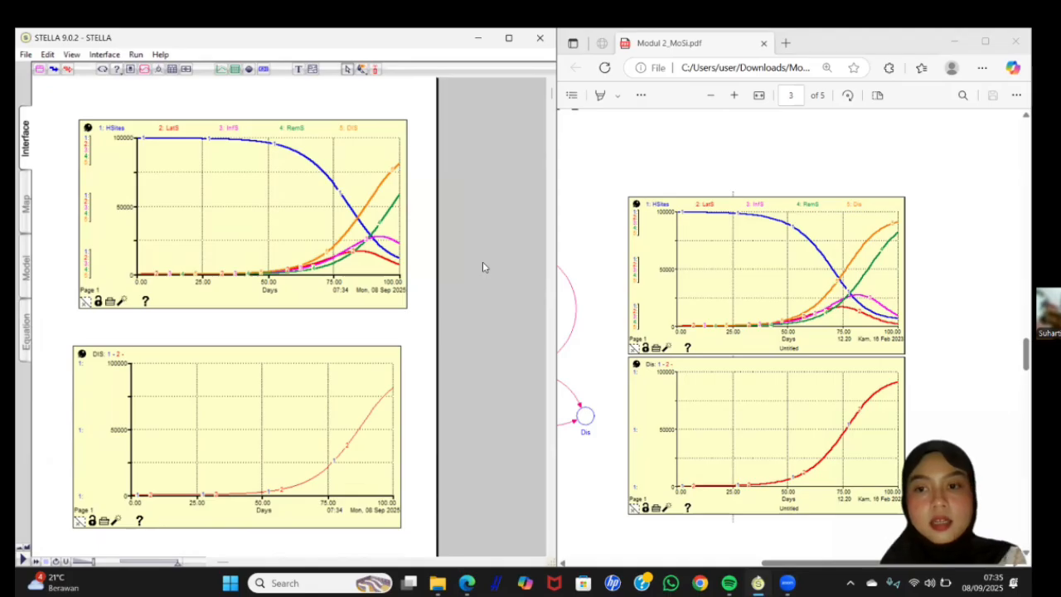
{"action": "double_click", "coordinate": [119, 425]}
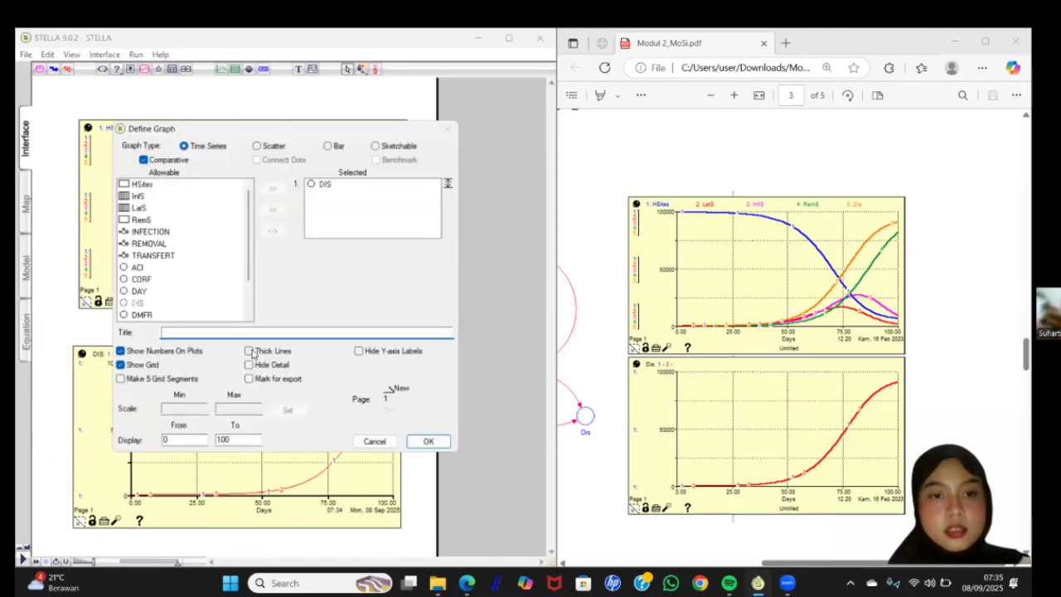
{"action": "left_click", "coordinate": [427, 441]}
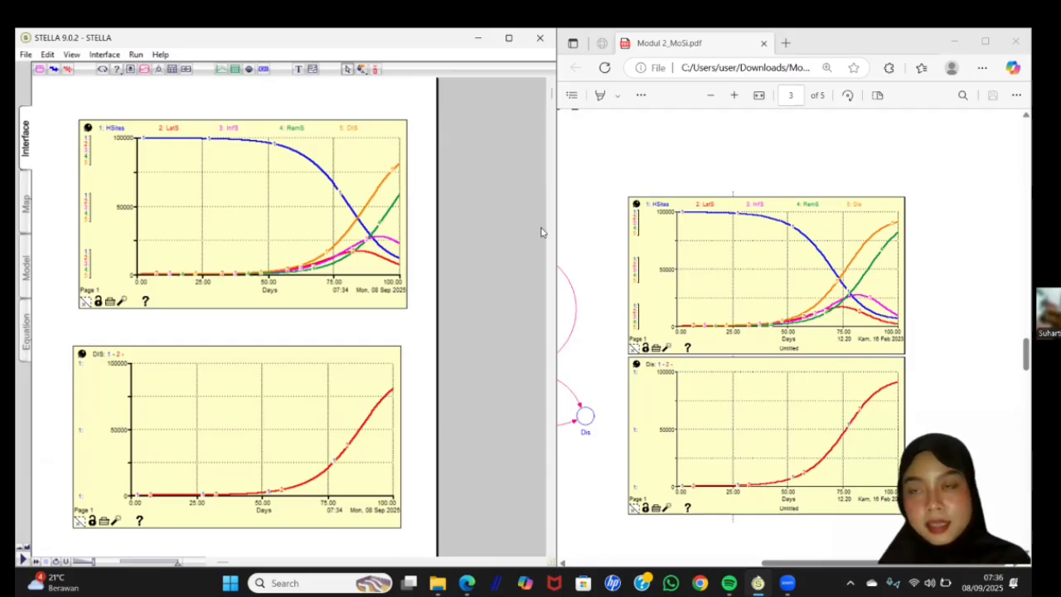
Bring the Model 3 diagram in the module PDF back into view.
{"action": "scroll", "coordinate": [687, 224], "scroll_direction": "left", "scroll_amount": 5}
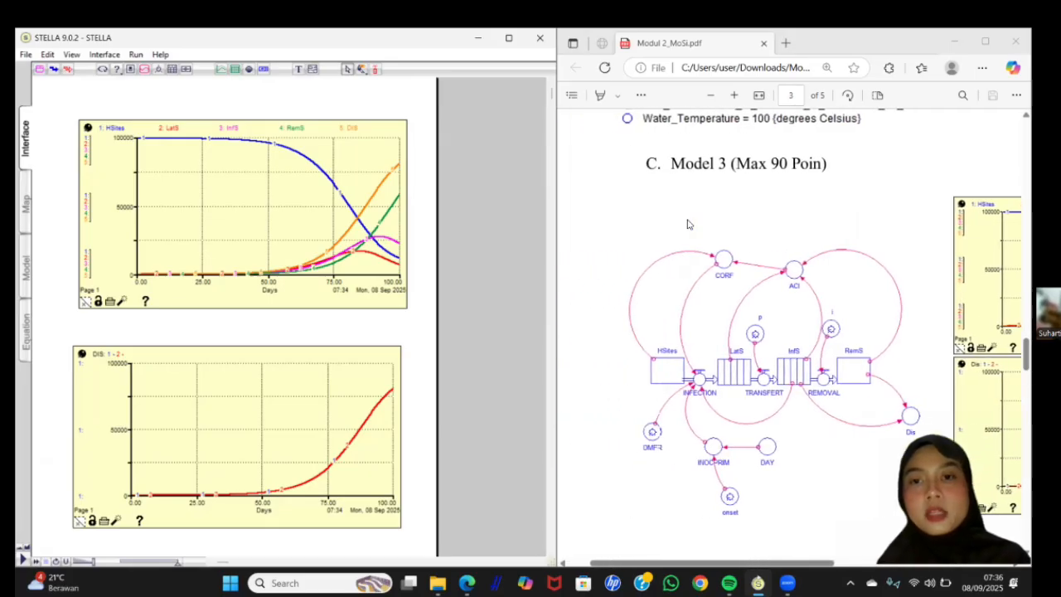